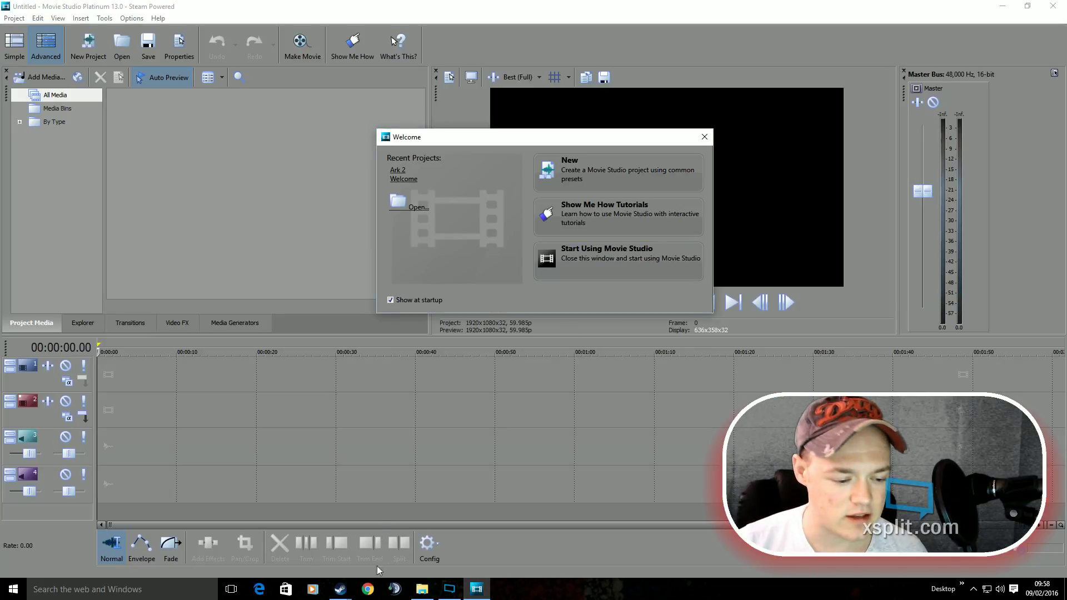
Step: Switch to Chrome and open the channel's Community comments page in YouTube's Creator Studio
{"action": "left_click", "coordinate": [369, 591]}
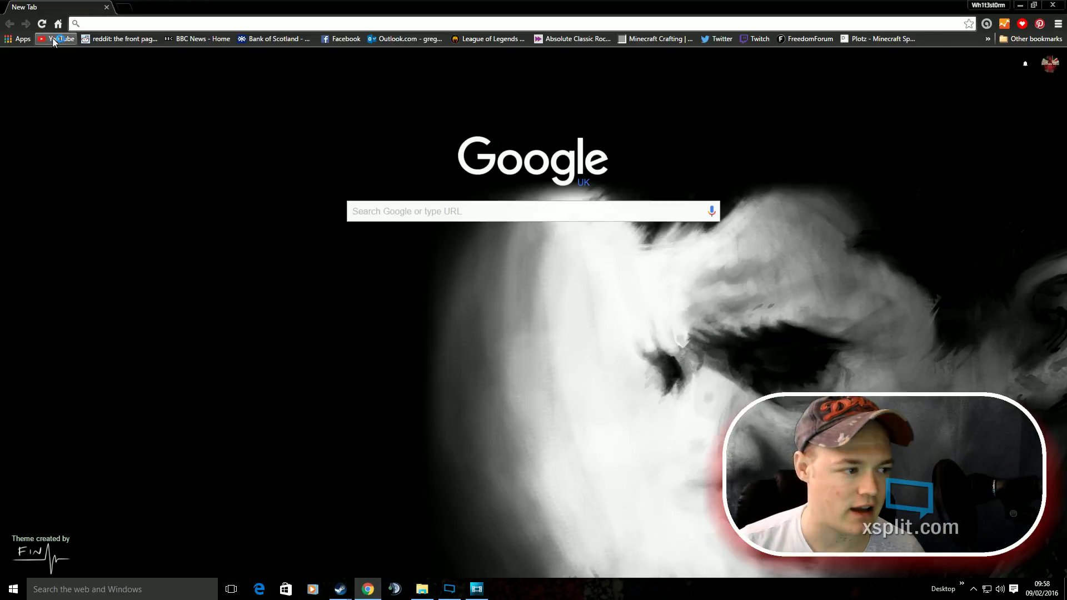
{"action": "left_click", "coordinate": [54, 40]}
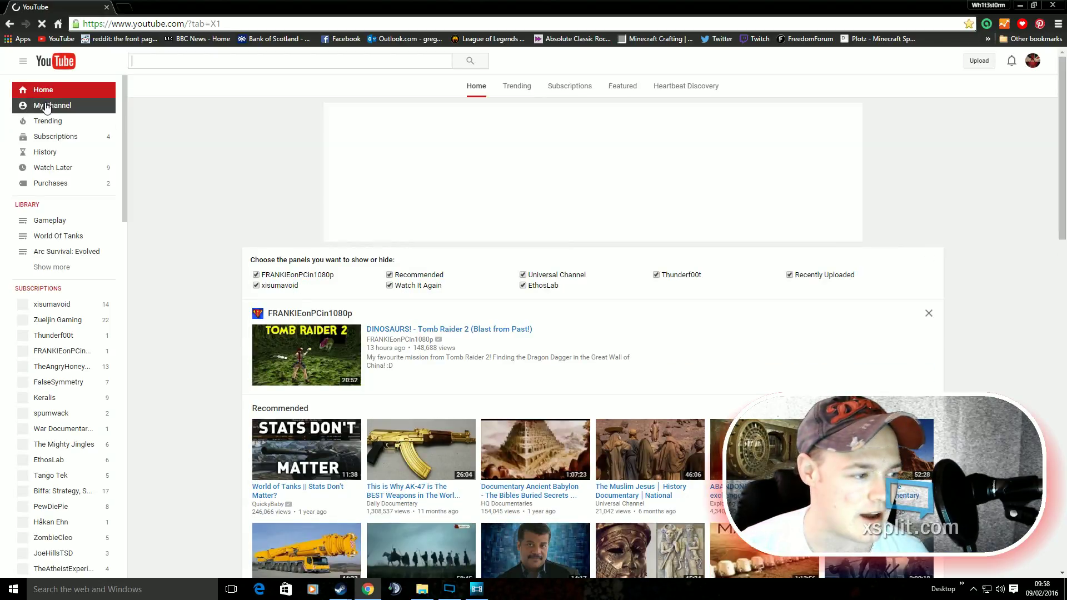
{"action": "left_click", "coordinate": [47, 106]}
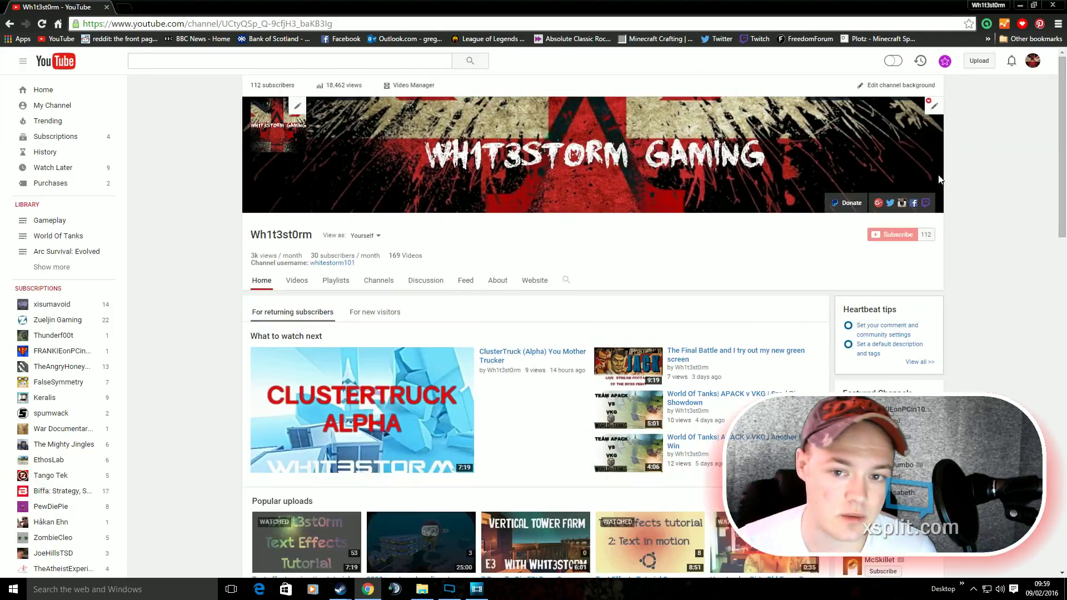
{"action": "left_click", "coordinate": [62, 111]}
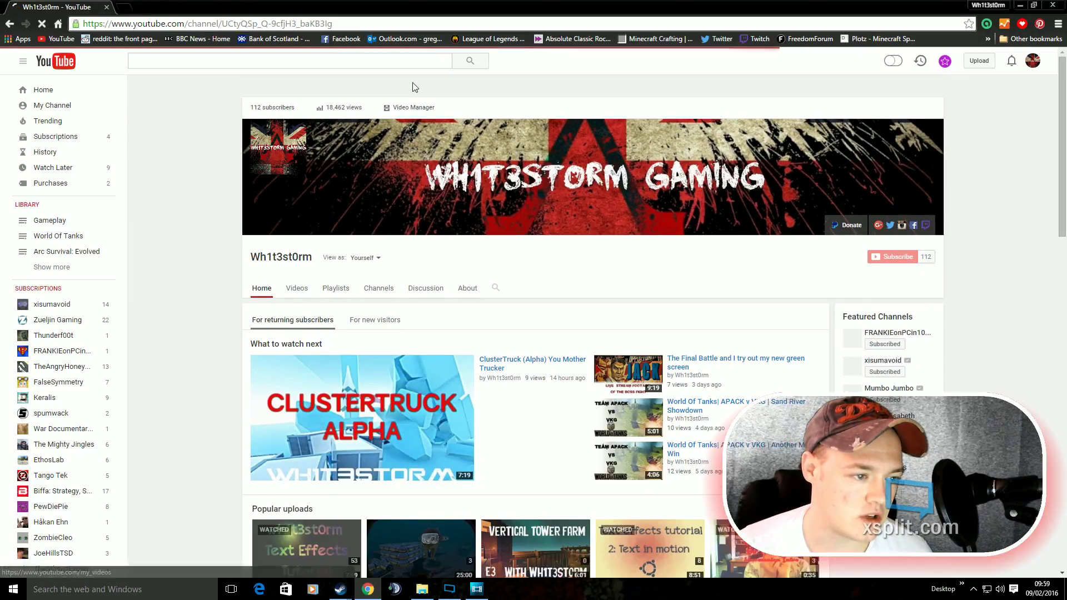
{"action": "left_click", "coordinate": [414, 88]}
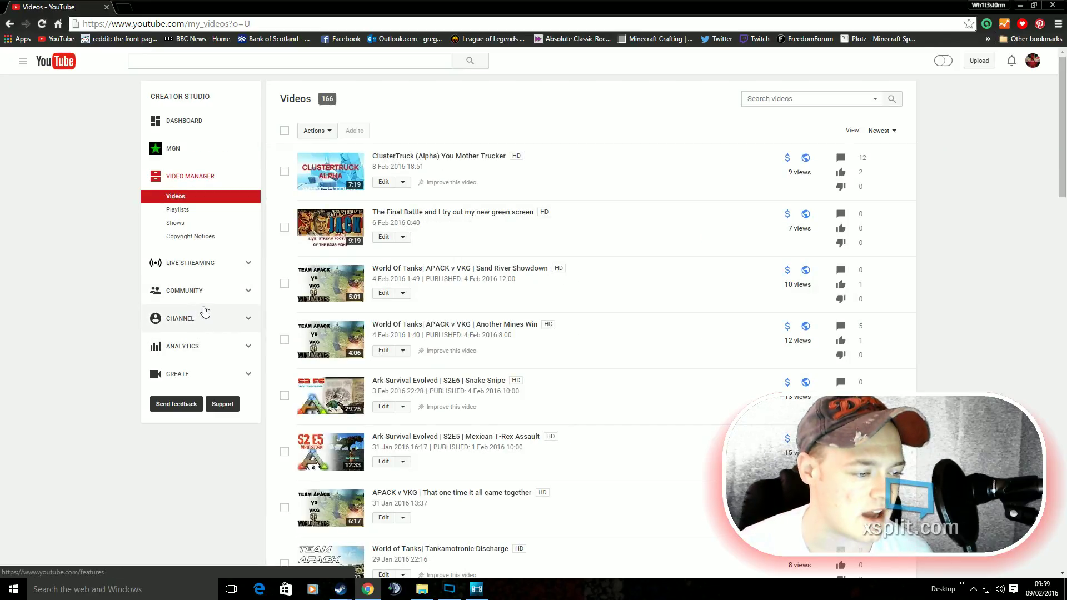
{"action": "left_click", "coordinate": [201, 290]}
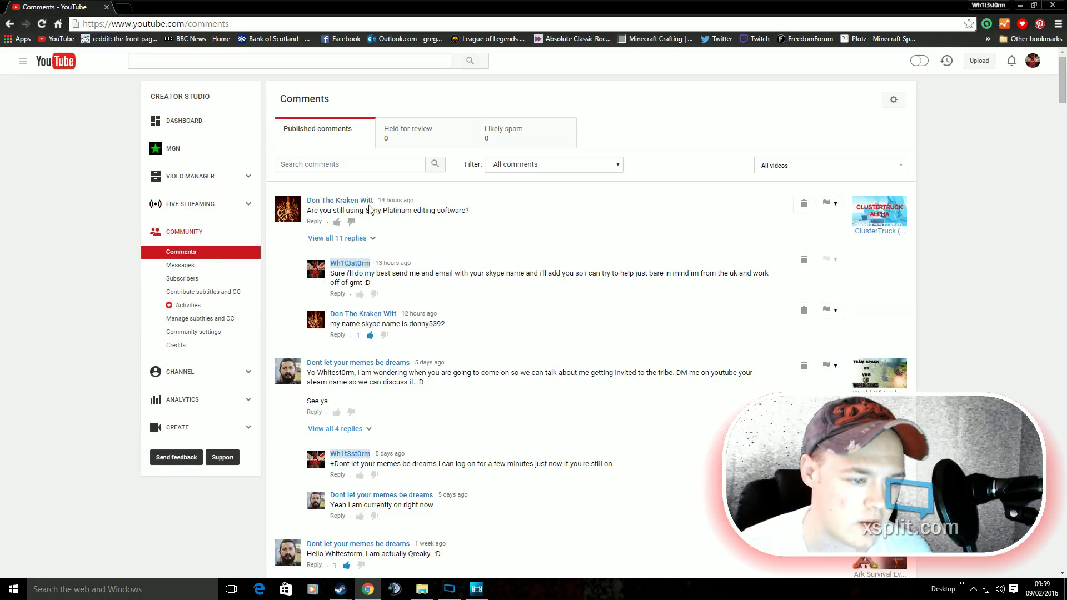
Step: Expand and read the replies to the comment asking about Sony Platinum editing software, and close the browser
{"action": "scroll", "coordinate": [433, 235], "scroll_direction": "down", "scroll_amount": 1}
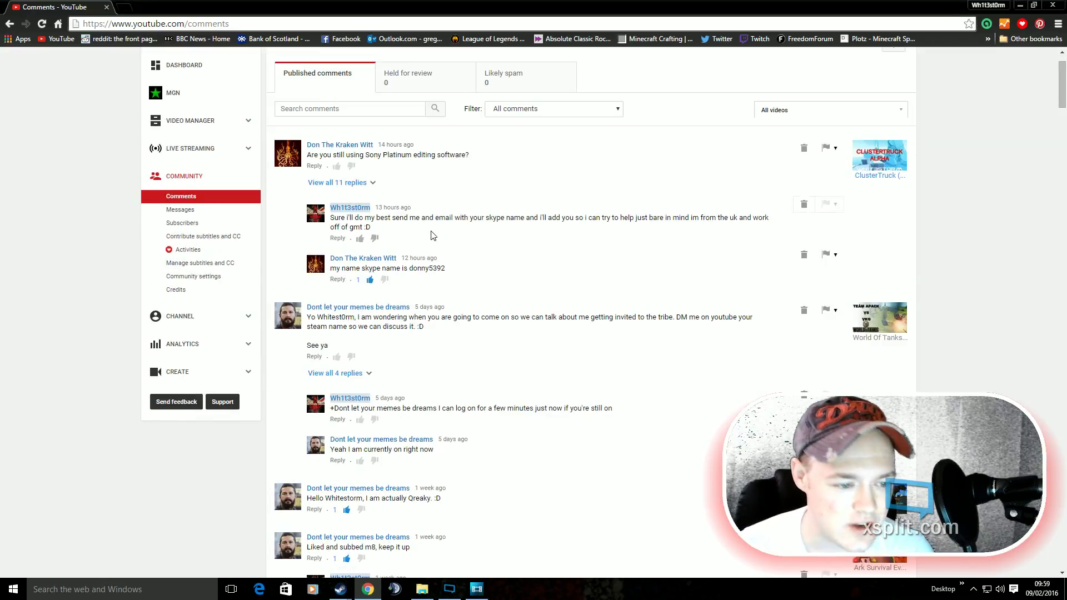
{"action": "left_click", "coordinate": [356, 183]}
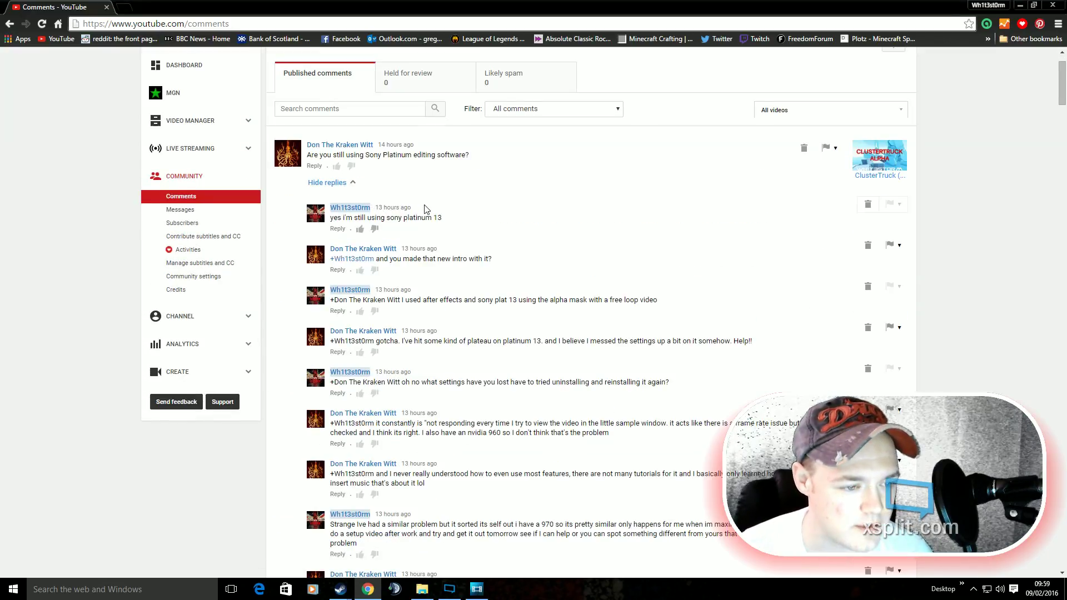
{"action": "scroll", "coordinate": [500, 220], "scroll_direction": "down", "scroll_amount": 3}
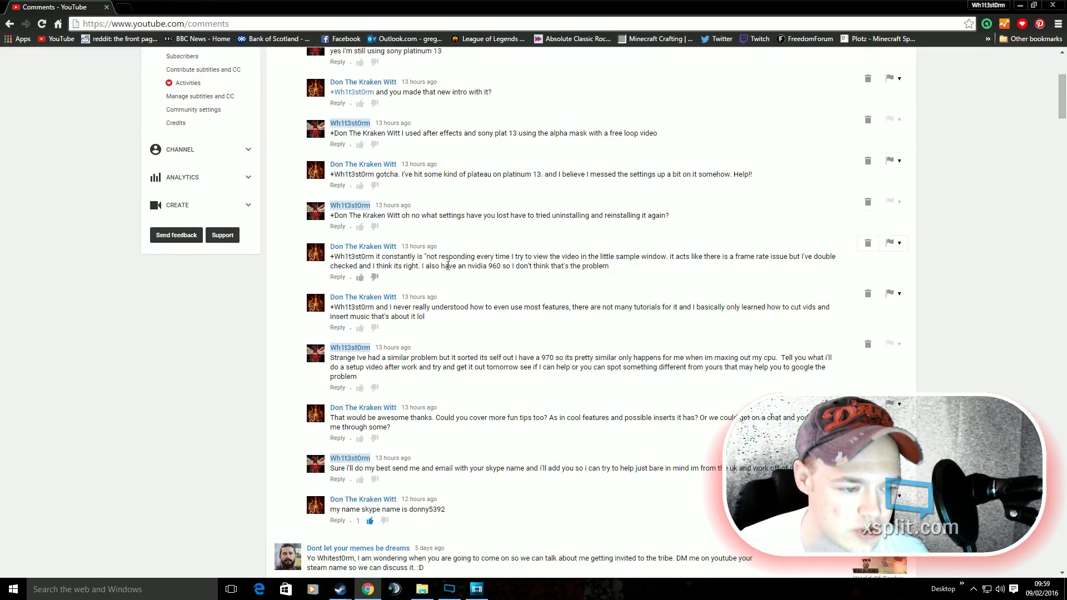
{"action": "scroll", "coordinate": [439, 274], "scroll_direction": "down", "scroll_amount": 1}
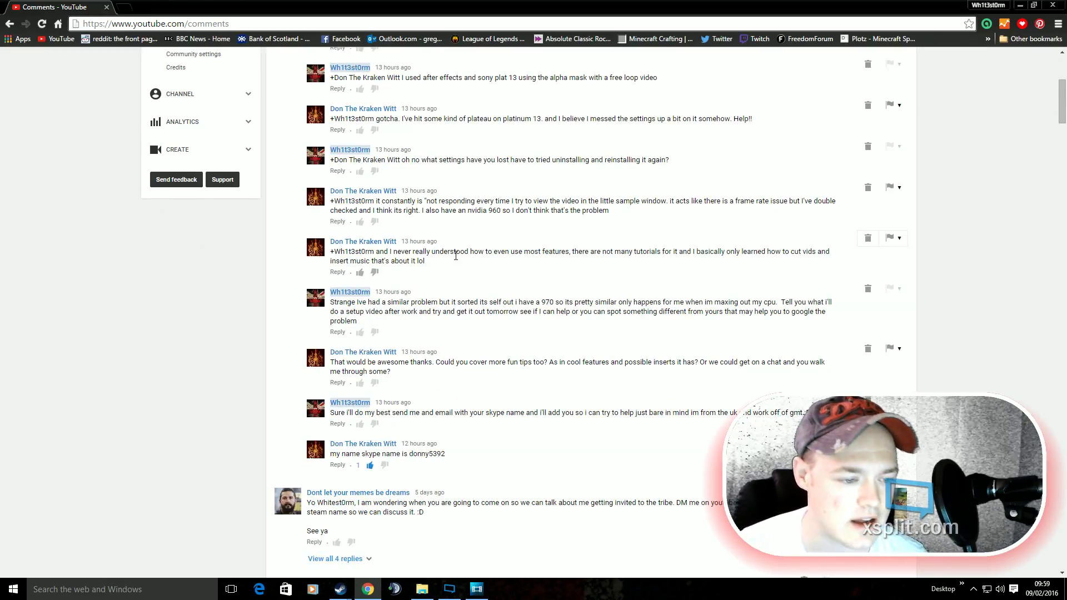
{"action": "scroll", "coordinate": [456, 255], "scroll_direction": "down", "scroll_amount": 1}
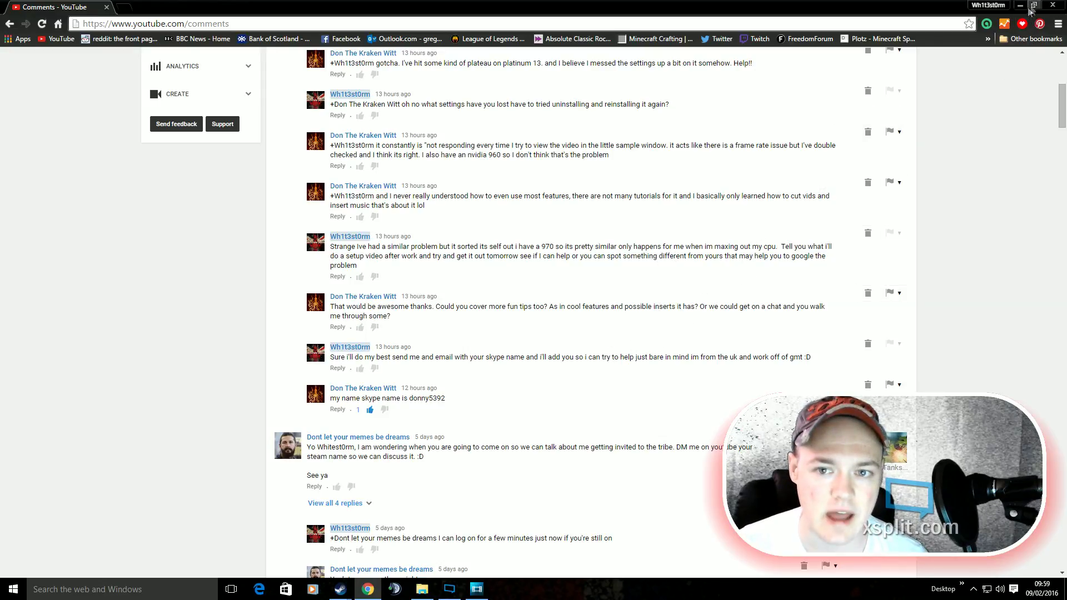
{"action": "left_click", "coordinate": [1053, 5]}
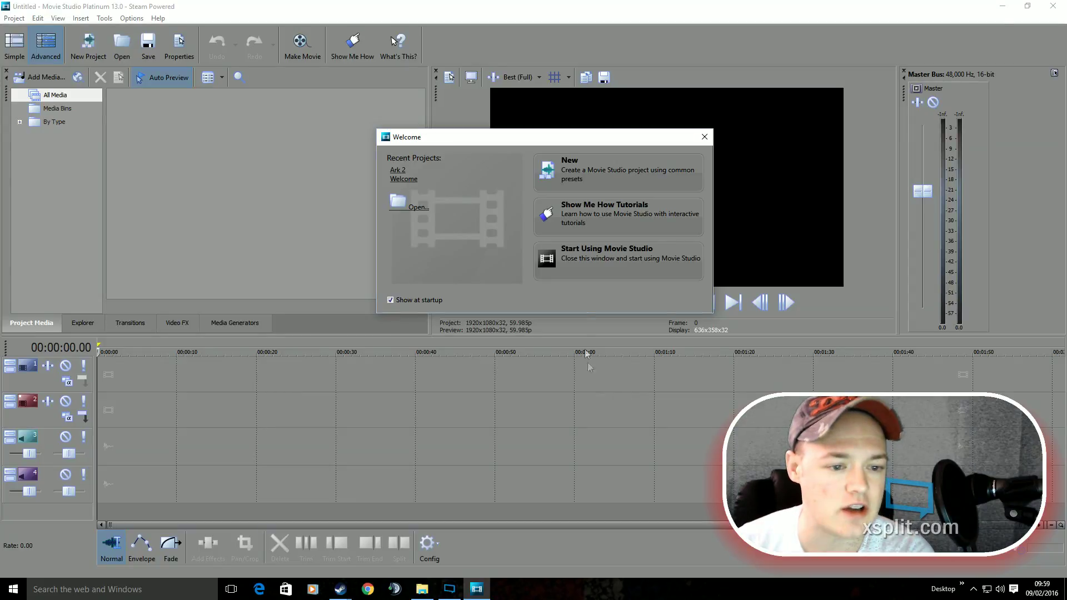
Step: Create a new unnamed project with Match media settings as the video format and stereo audio
{"action": "left_click", "coordinate": [623, 171]}
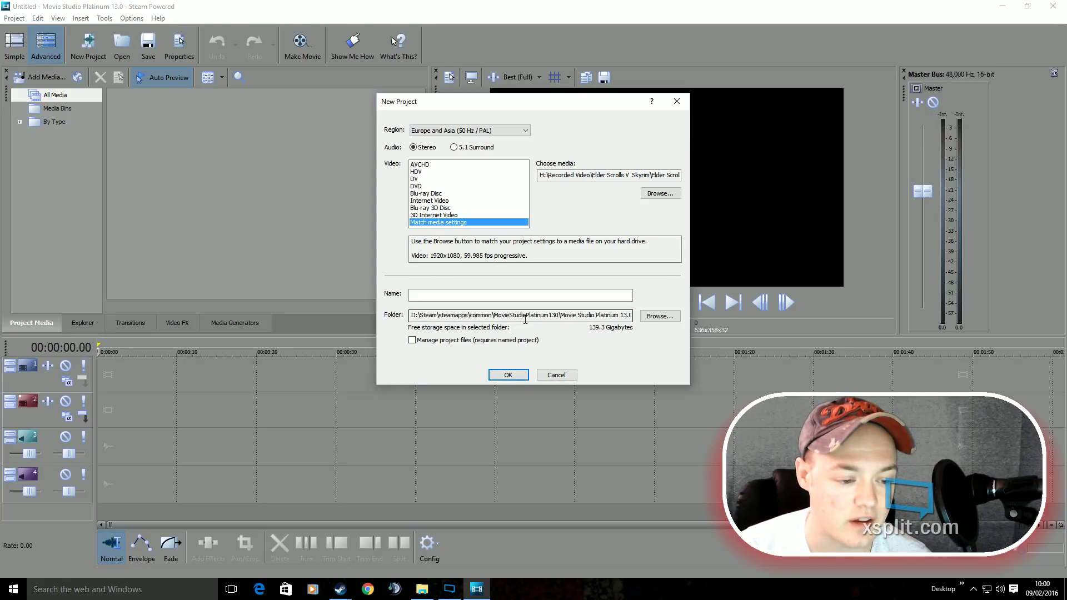
{"action": "left_click", "coordinate": [510, 373]}
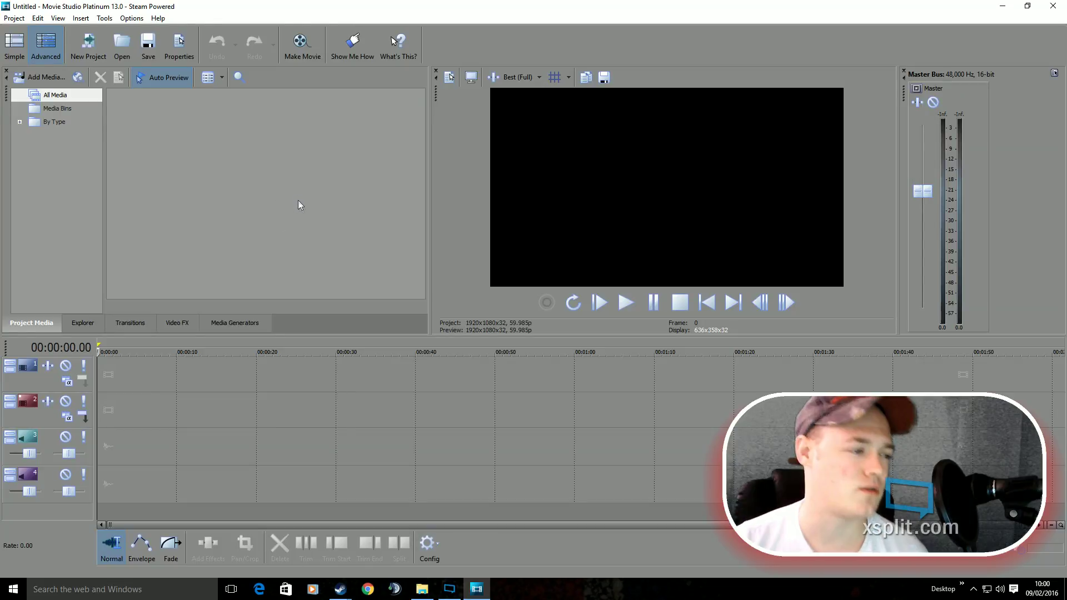
Step: Open the "new intro project" video from the Desktop onto the timeline and return the playhead to the start
{"action": "left_click", "coordinate": [122, 42]}
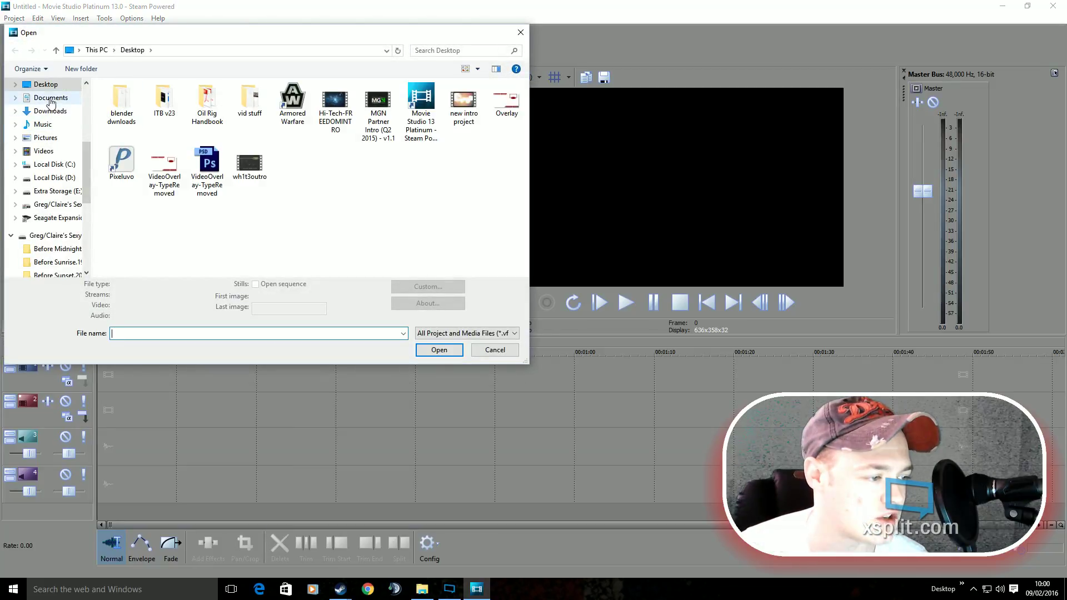
{"action": "left_click", "coordinate": [50, 98]}
{"action": "left_click", "coordinate": [47, 84]}
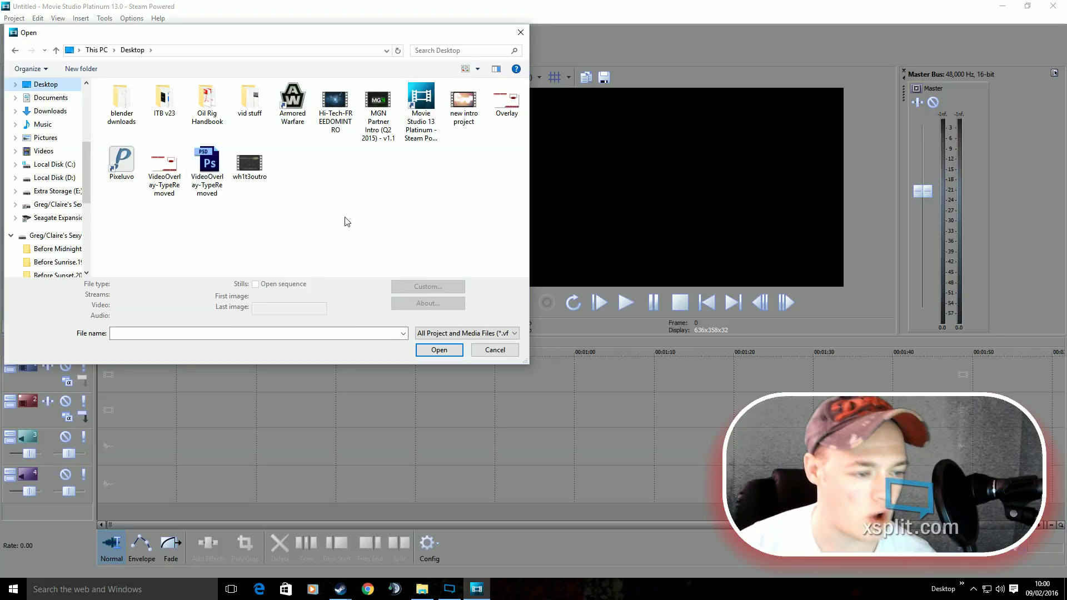
{"action": "left_click", "coordinate": [464, 106]}
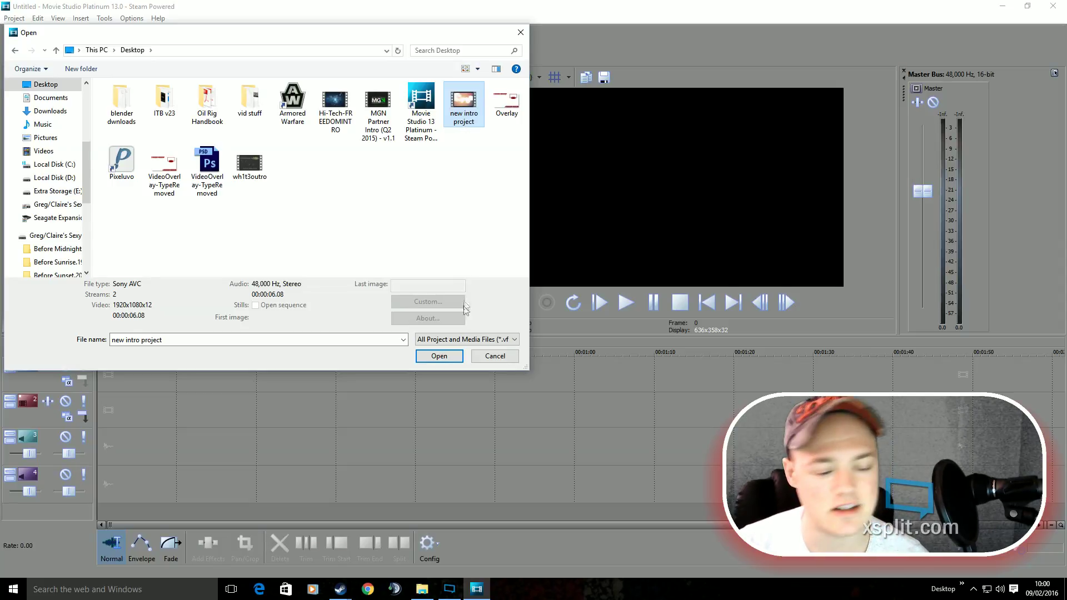
{"action": "left_click", "coordinate": [439, 356]}
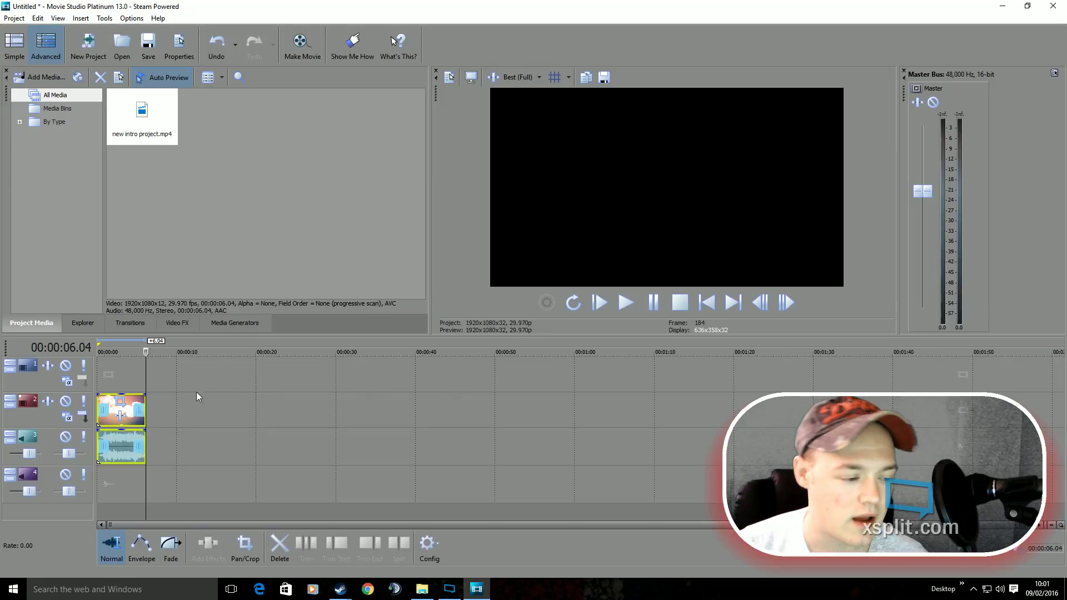
{"action": "left_click_drag", "start_coordinate": [145, 360], "coordinate": [97, 367]}
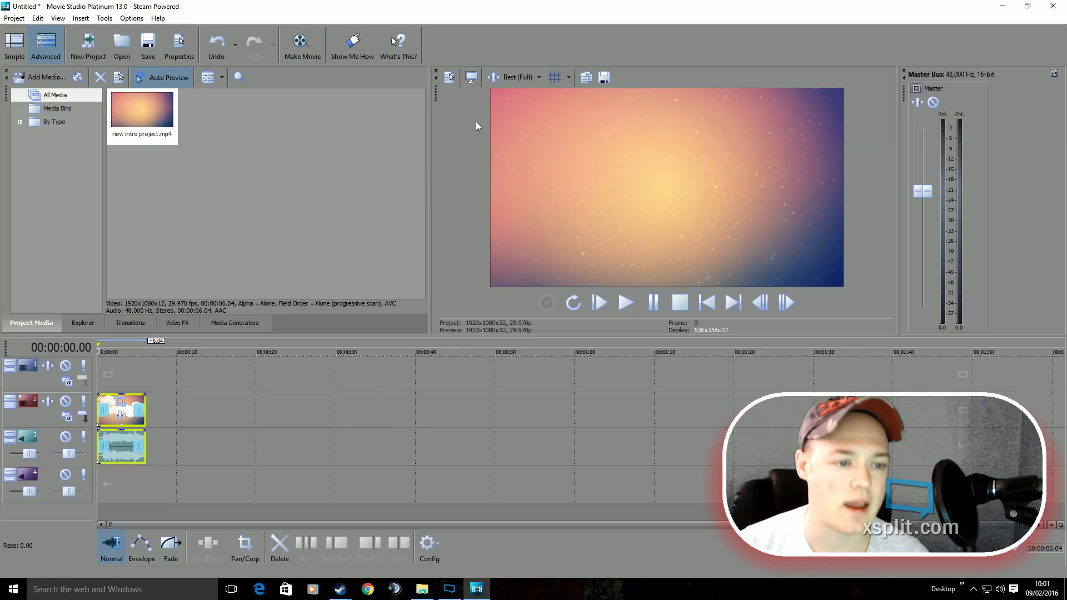
Step: View the intro clip in full-screen preview, return to the editor, and examine the preview quality options
{"action": "left_click", "coordinate": [471, 77]}
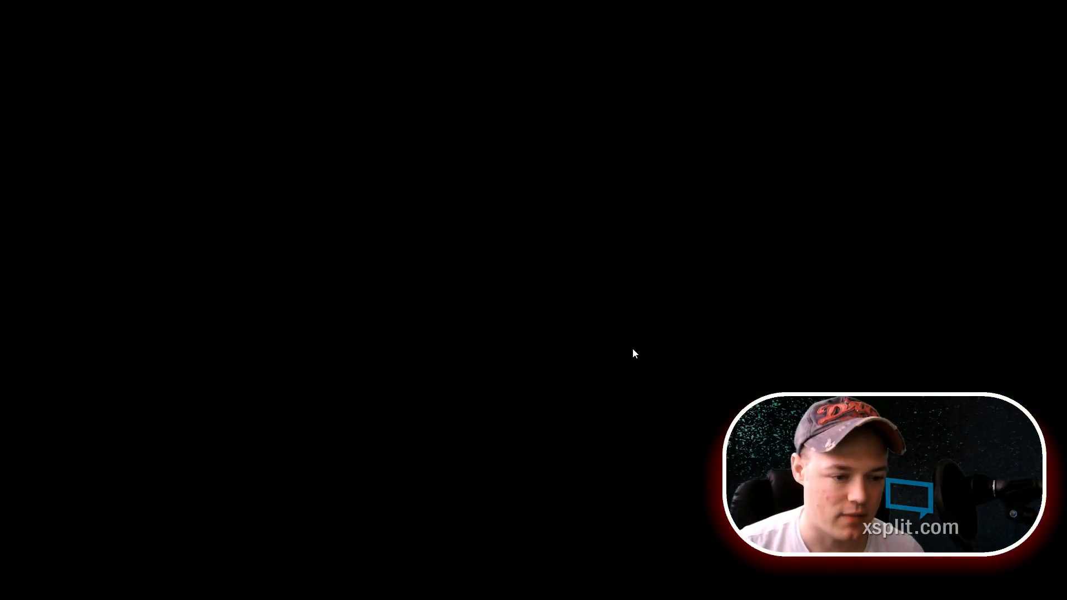
{"action": "key", "text": "Escape"}
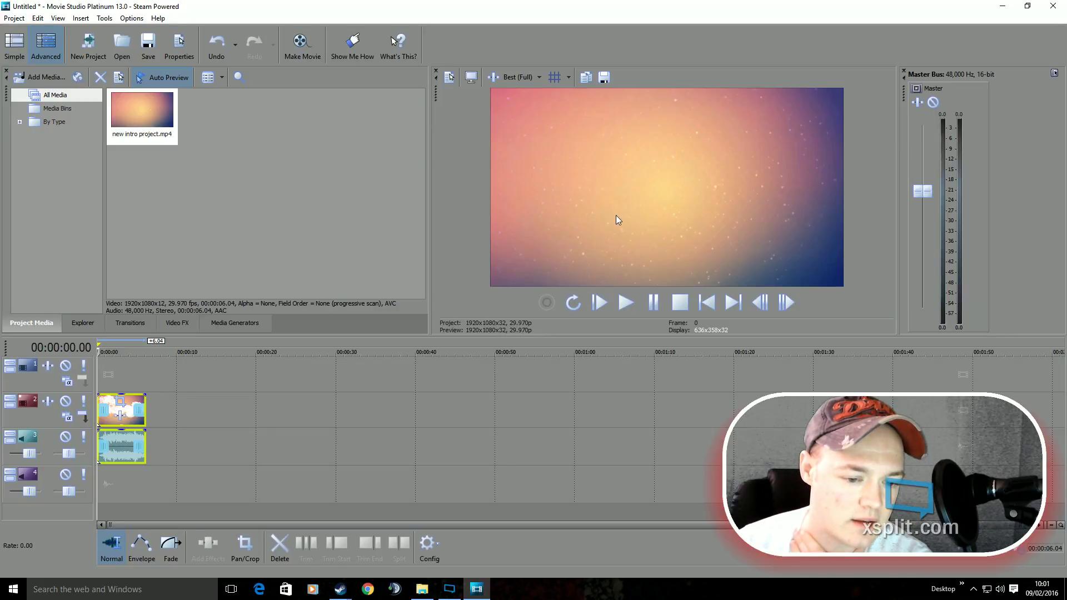
{"action": "left_click", "coordinate": [518, 78]}
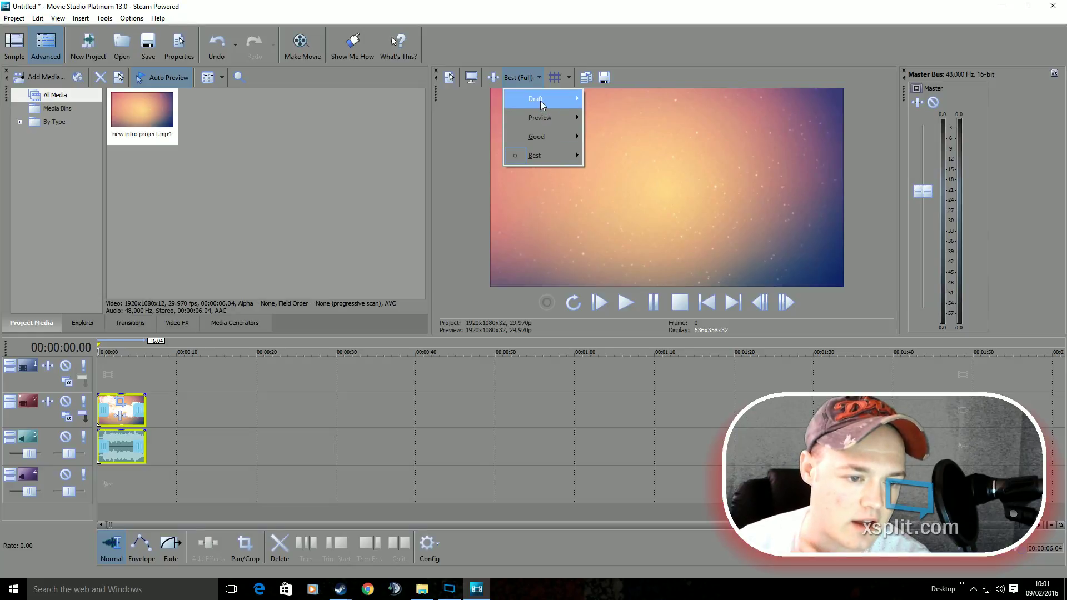
{"action": "mouse_move", "coordinate": [561, 125]}
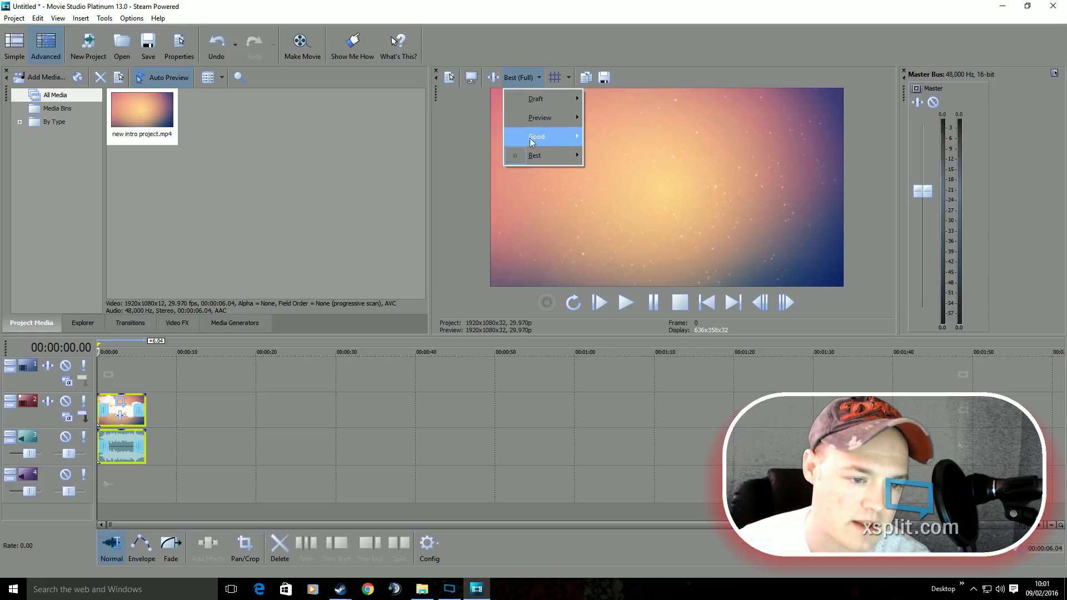
{"action": "mouse_move", "coordinate": [546, 143]}
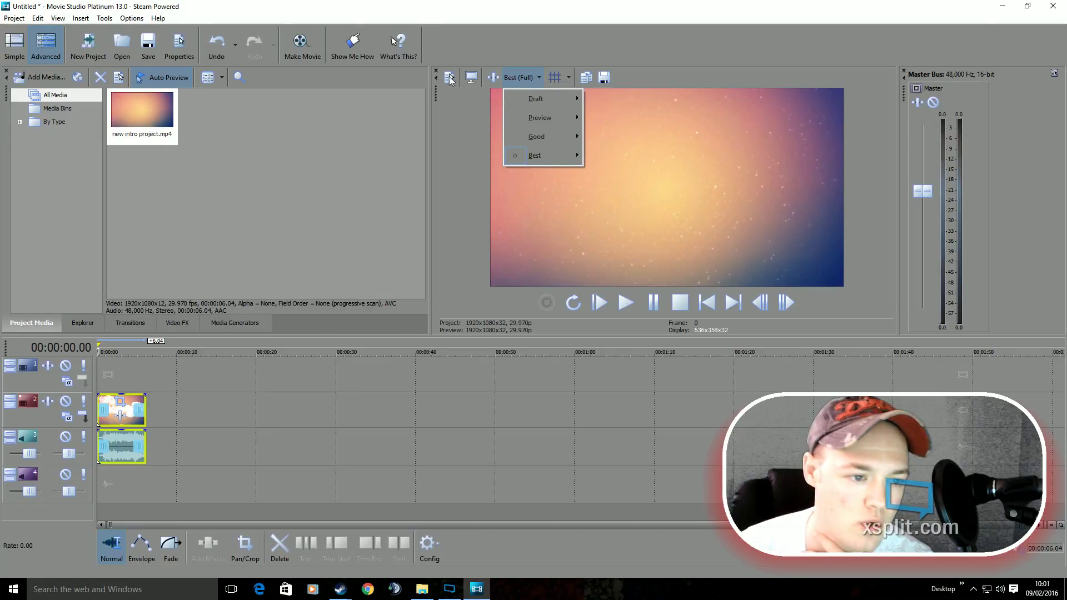
{"action": "left_click", "coordinate": [435, 78]}
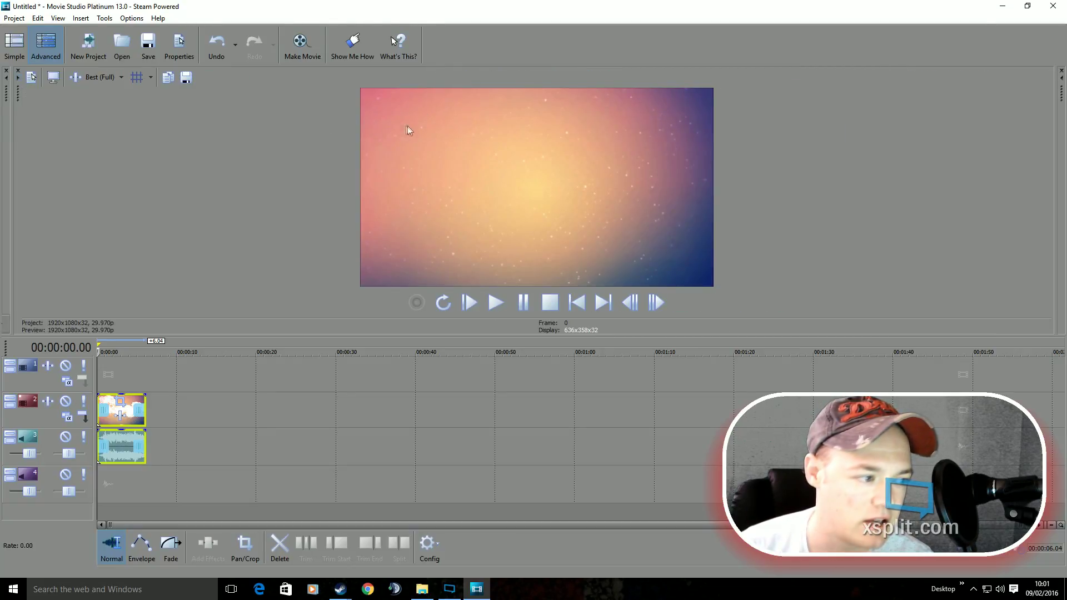
{"action": "left_click", "coordinate": [18, 78]}
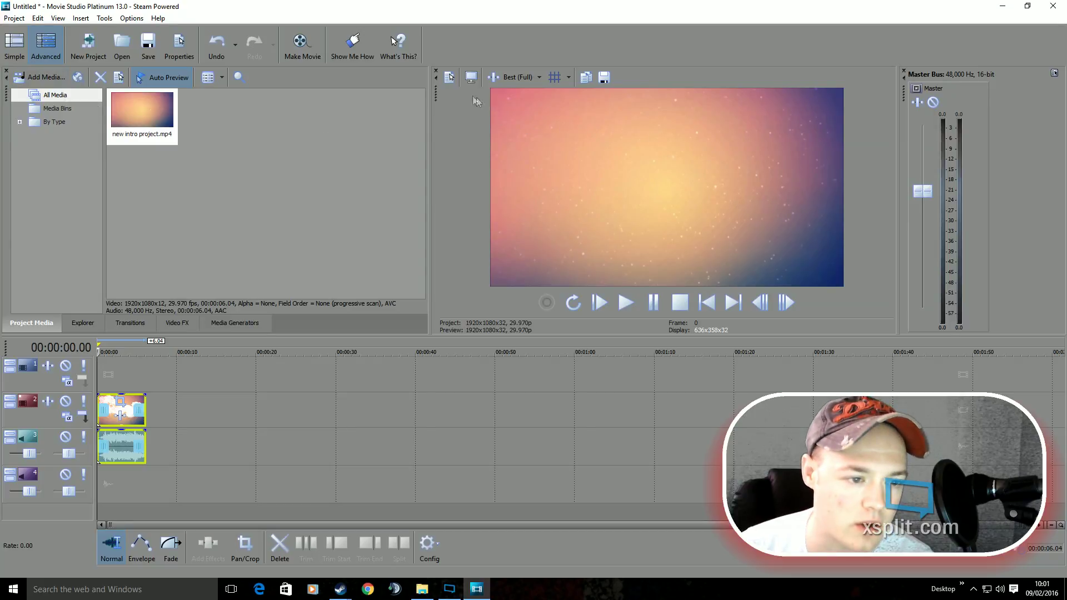
Step: Show the grid over the video preview, examine the other overlay options, and hide the grid again
{"action": "left_click", "coordinate": [555, 77]}
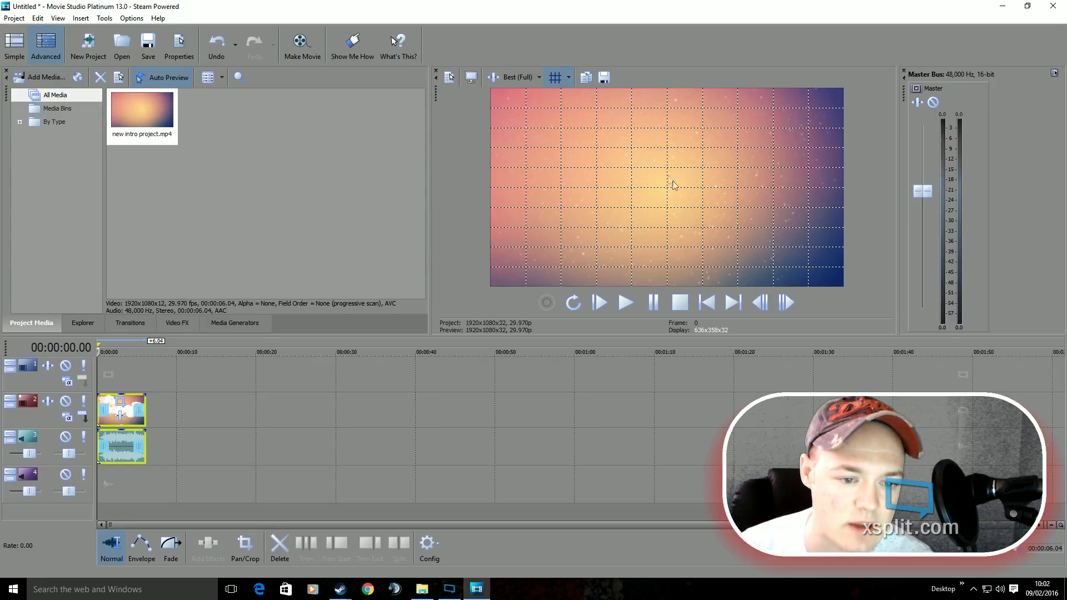
{"action": "left_click", "coordinate": [569, 79]}
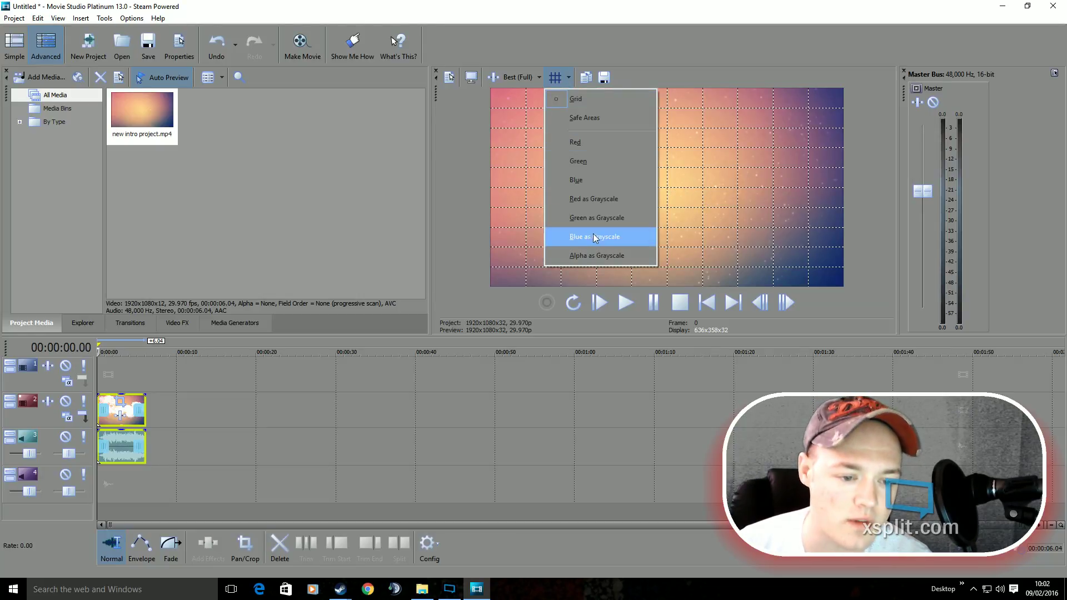
{"action": "left_click", "coordinate": [559, 75]}
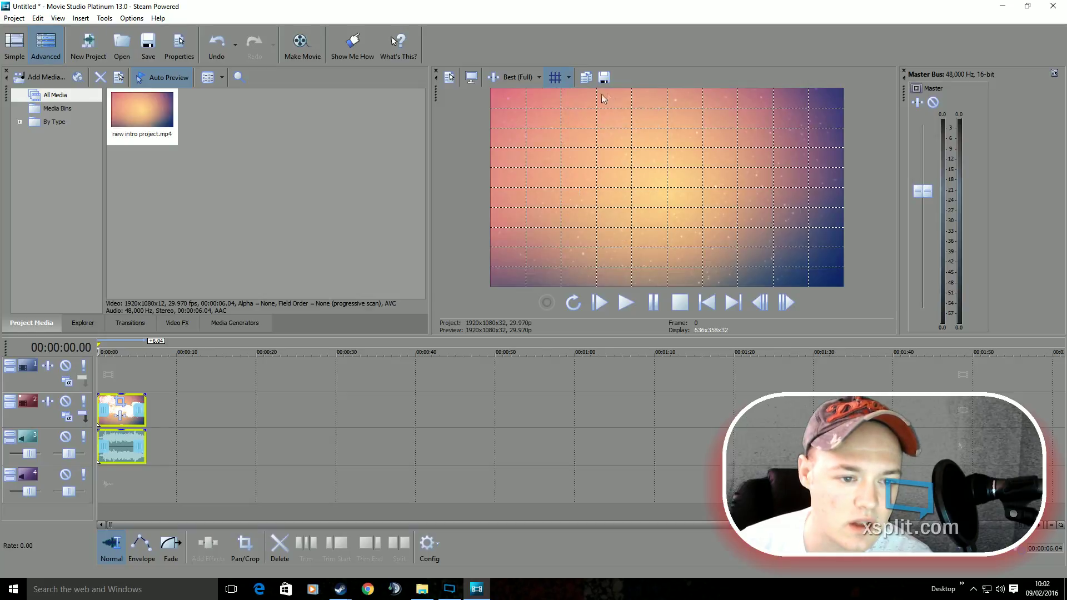
{"action": "left_click", "coordinate": [569, 78]}
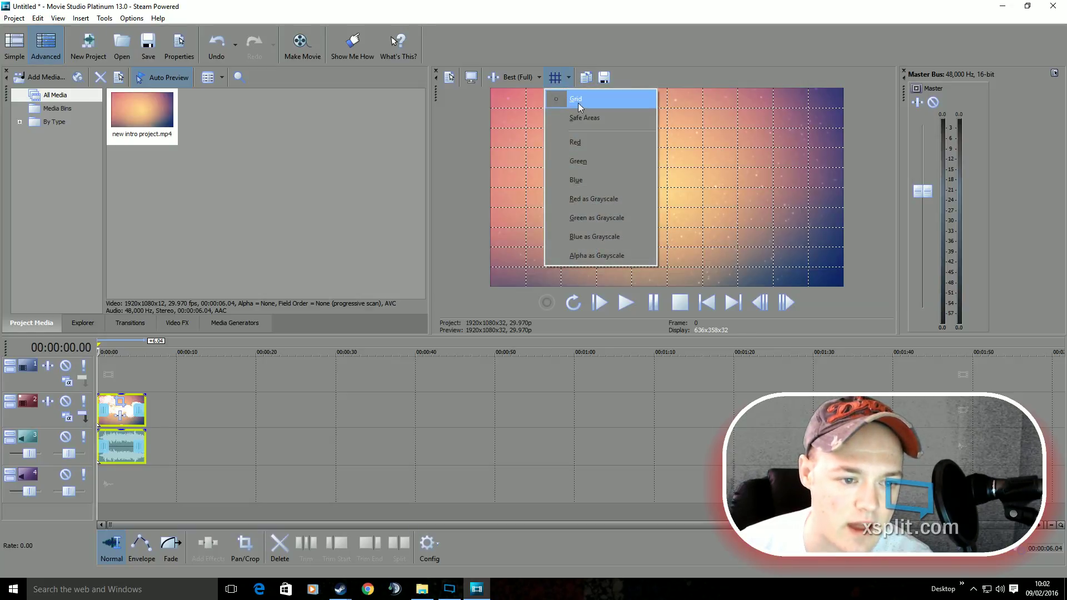
{"action": "left_click", "coordinate": [568, 77]}
{"action": "left_click", "coordinate": [569, 78]}
{"action": "key", "text": "Escape"}
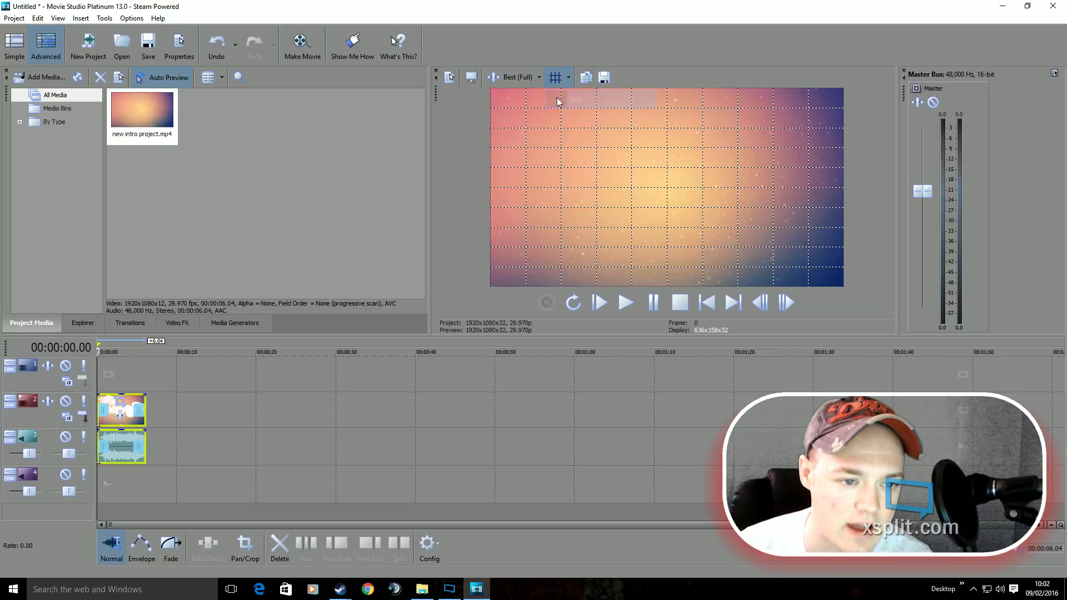
{"action": "right_click", "coordinate": [580, 144]}
{"action": "key", "text": "Escape"}
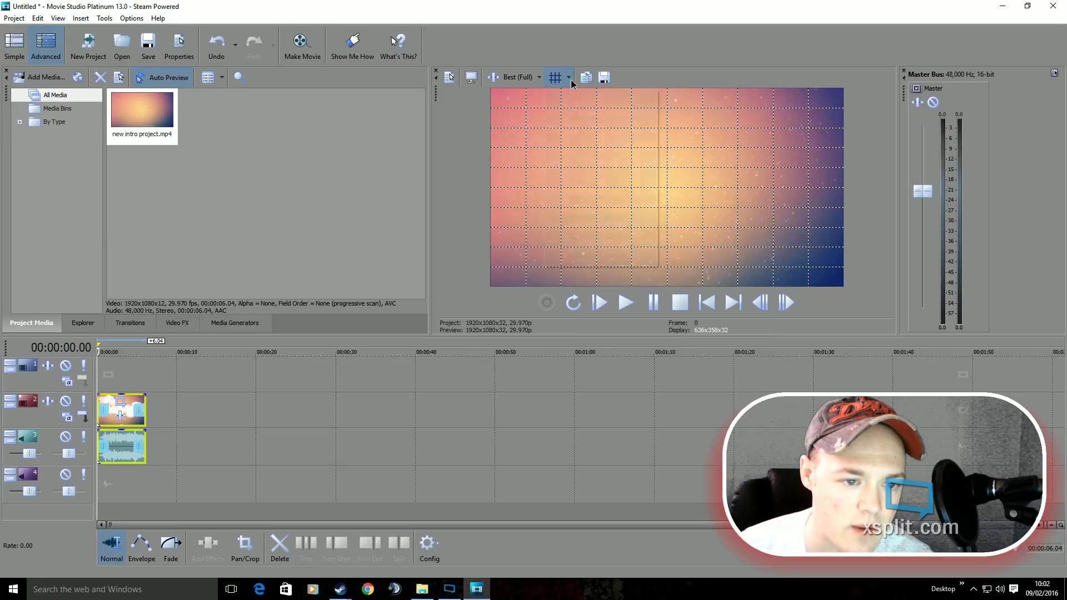
{"action": "left_click", "coordinate": [569, 78]}
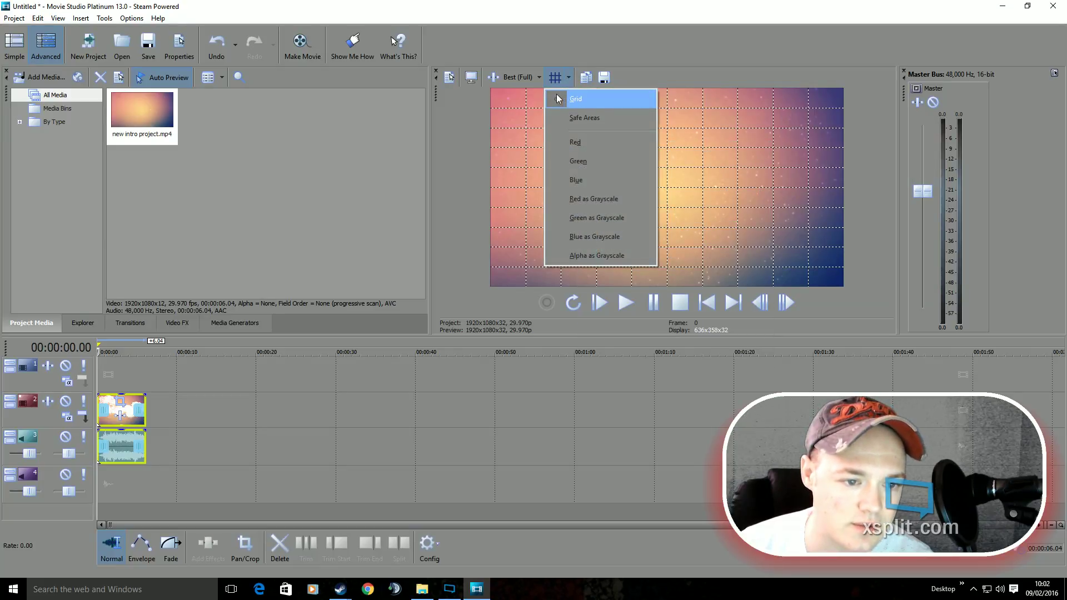
{"action": "left_click", "coordinate": [584, 102]}
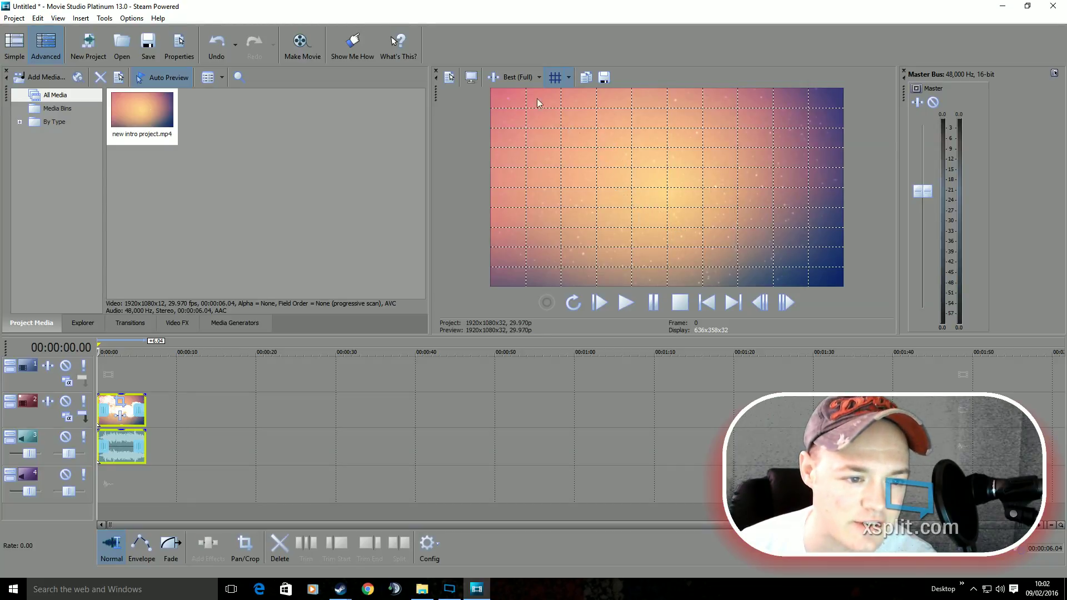
{"action": "left_click", "coordinate": [553, 79]}
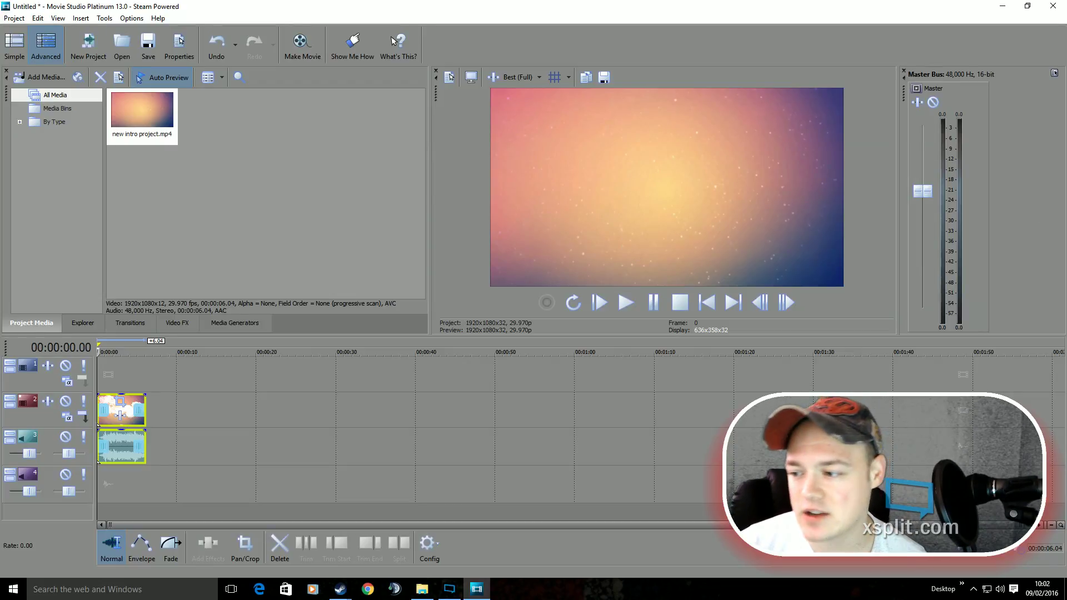
Step: Add the "Banished 02.09.2016 - 09.13.08.02" video from the Banished recordings folder to the timeline, directly after the intro clip
{"action": "key", "text": "alt+Tab"}
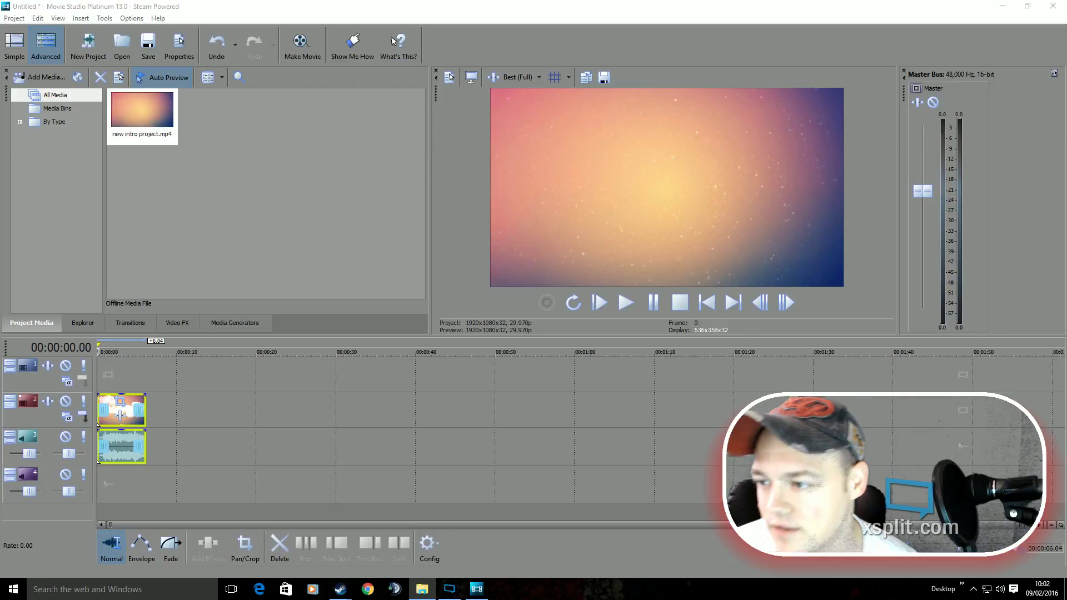
{"action": "left_click", "coordinate": [423, 589]}
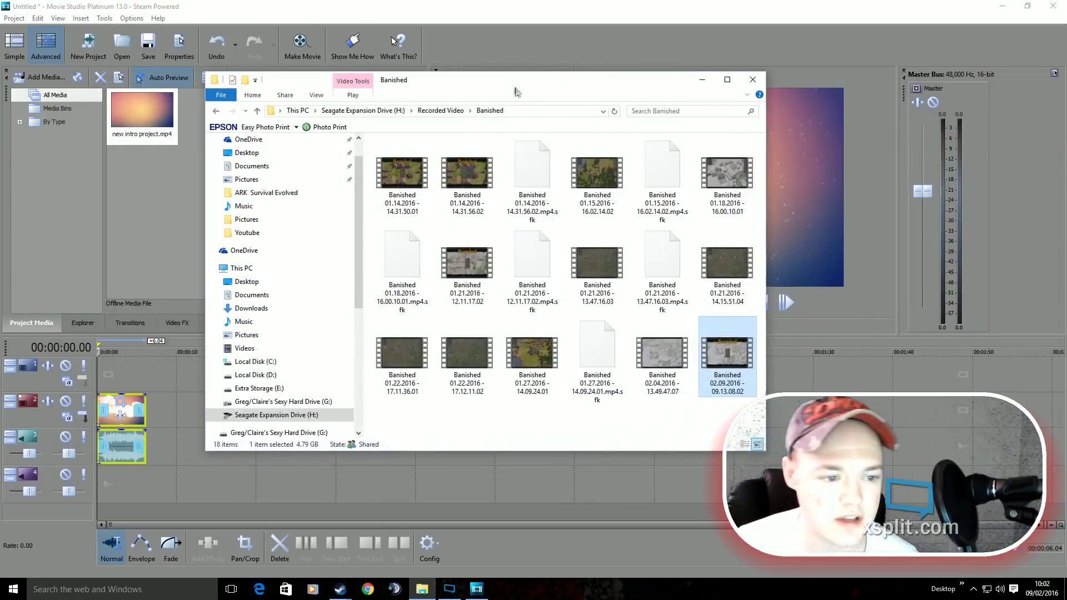
{"action": "left_click", "coordinate": [727, 79]}
{"action": "left_click", "coordinate": [277, 202]}
{"action": "left_click", "coordinate": [316, 198]}
{"action": "left_click_drag", "start_coordinate": [416, 8], "coordinate": [1066, 171]}
{"action": "left_click_drag", "start_coordinate": [917, 422], "coordinate": [158, 426]}
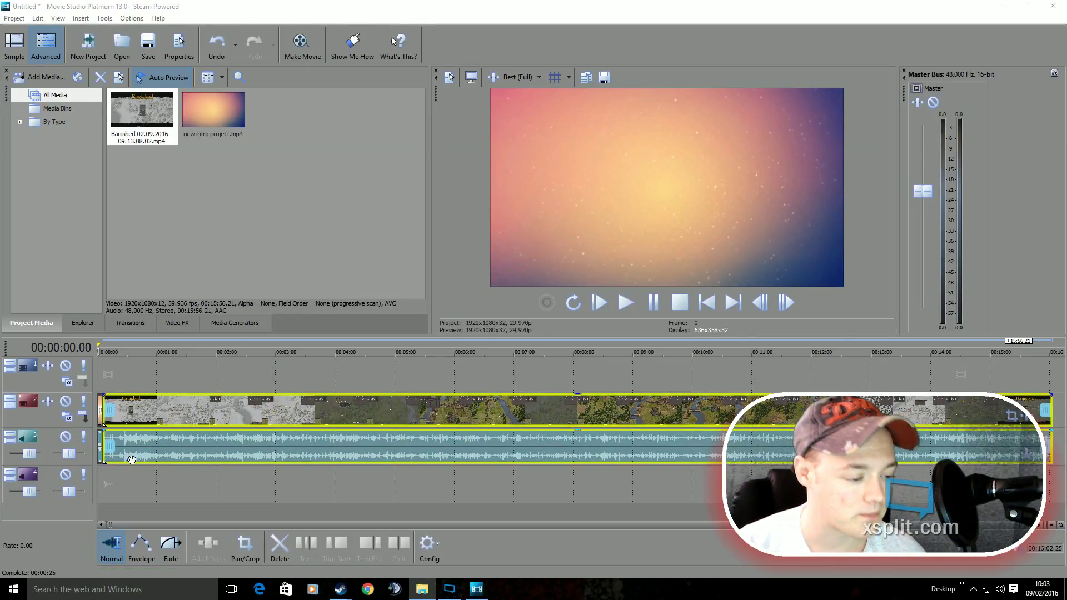
Step: Trim the start of the Banished gameplay clip to 00:00:27.23
{"action": "scroll", "coordinate": [132, 459], "scroll_direction": "up", "scroll_amount": 8}
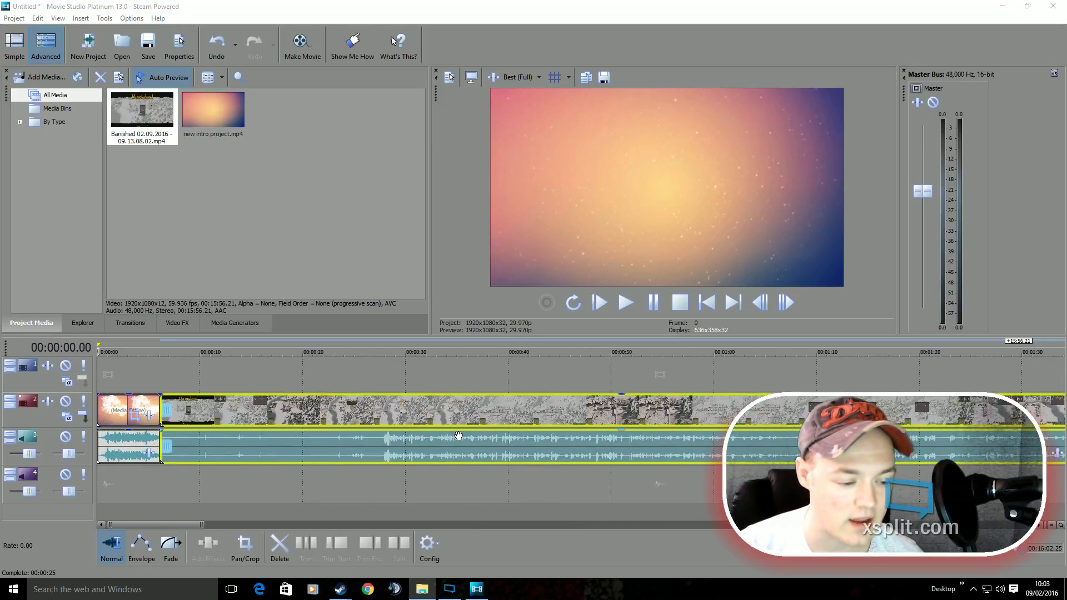
{"action": "scroll", "coordinate": [459, 436], "scroll_direction": "up", "scroll_amount": 3}
{"action": "left_click", "coordinate": [670, 365]}
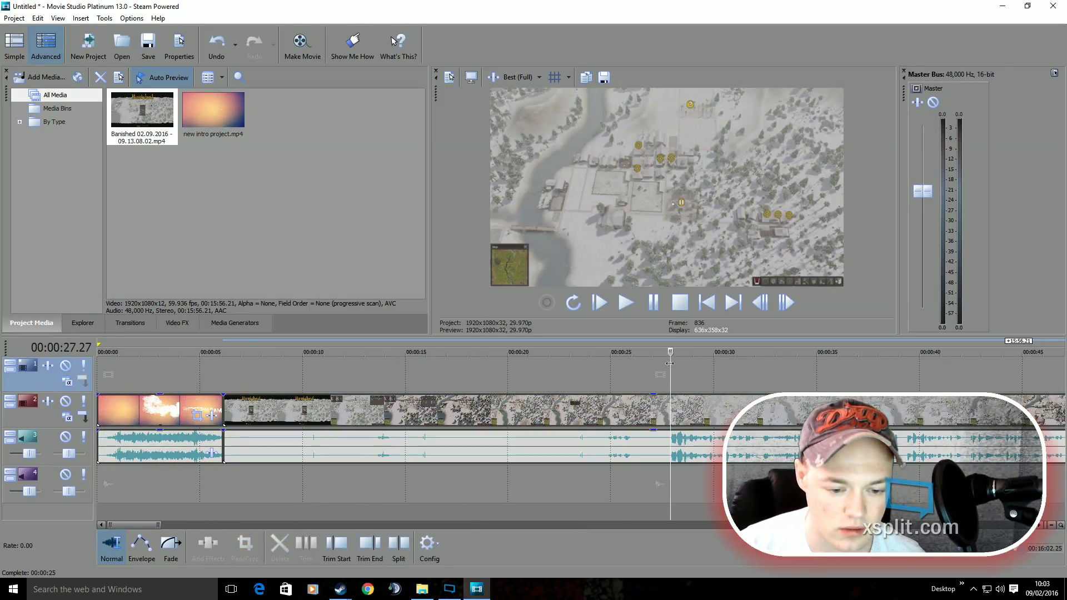
{"action": "left_click_drag", "start_coordinate": [670, 364], "coordinate": [668, 365]}
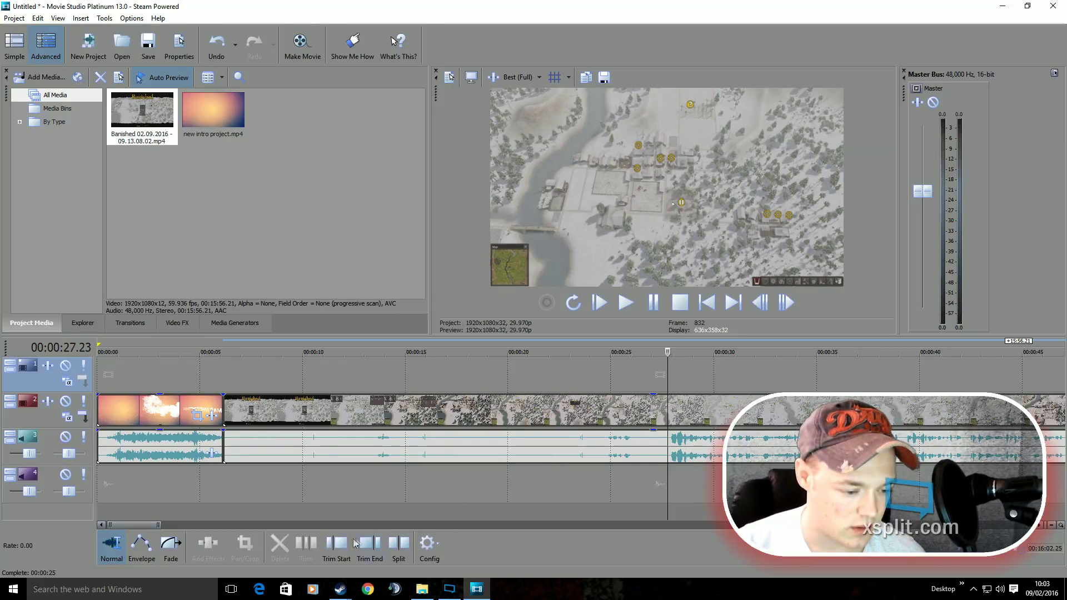
{"action": "left_click", "coordinate": [337, 547]}
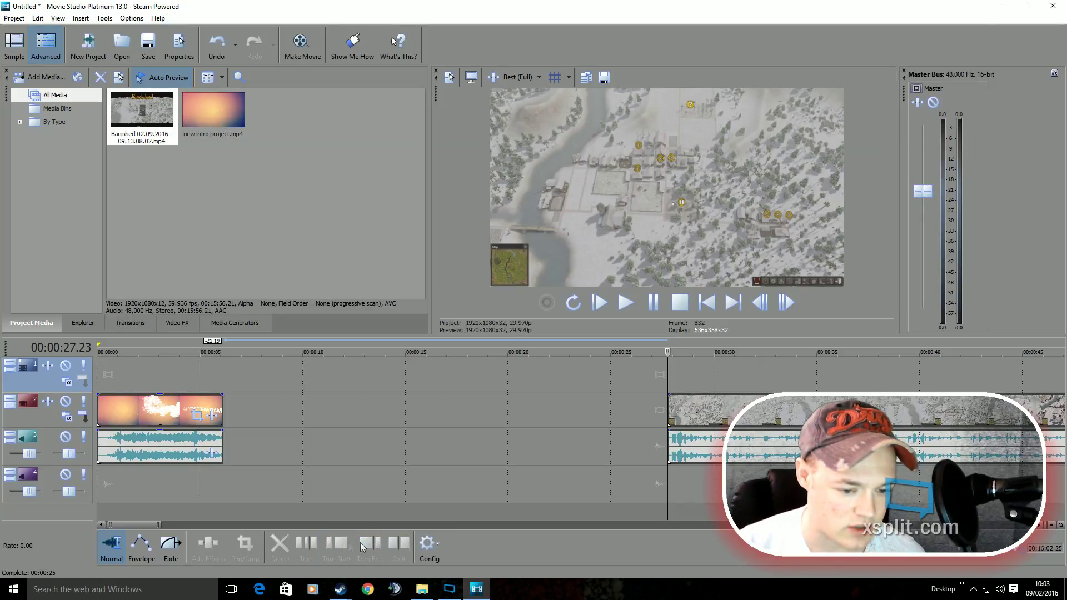
Step: Move the gameplay clip to overlap the intro's end by about 1 second 20 frames as a crossfade, and play the transition from 00:00:04.14
{"action": "left_click", "coordinate": [681, 412]}
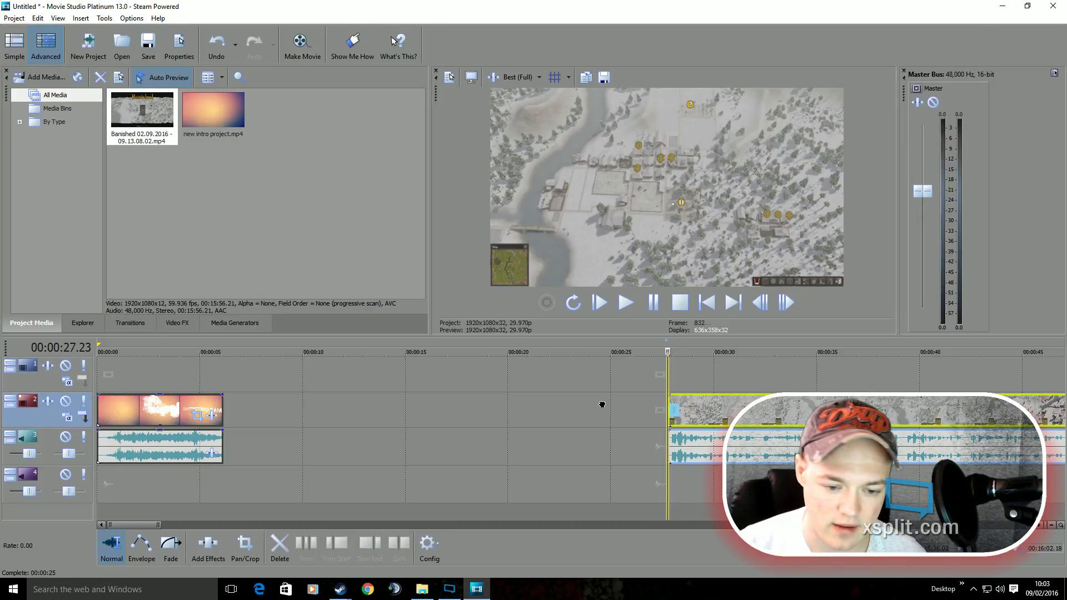
{"action": "left_click_drag", "start_coordinate": [750, 411], "coordinate": [269, 416]}
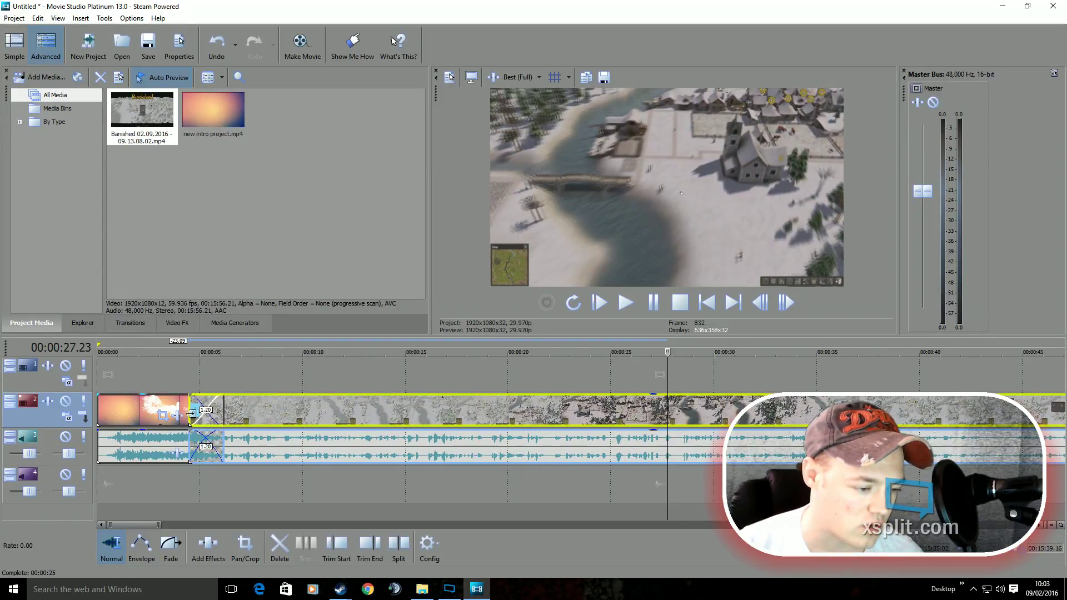
{"action": "left_click", "coordinate": [264, 377]}
{"action": "left_click", "coordinate": [189, 377]}
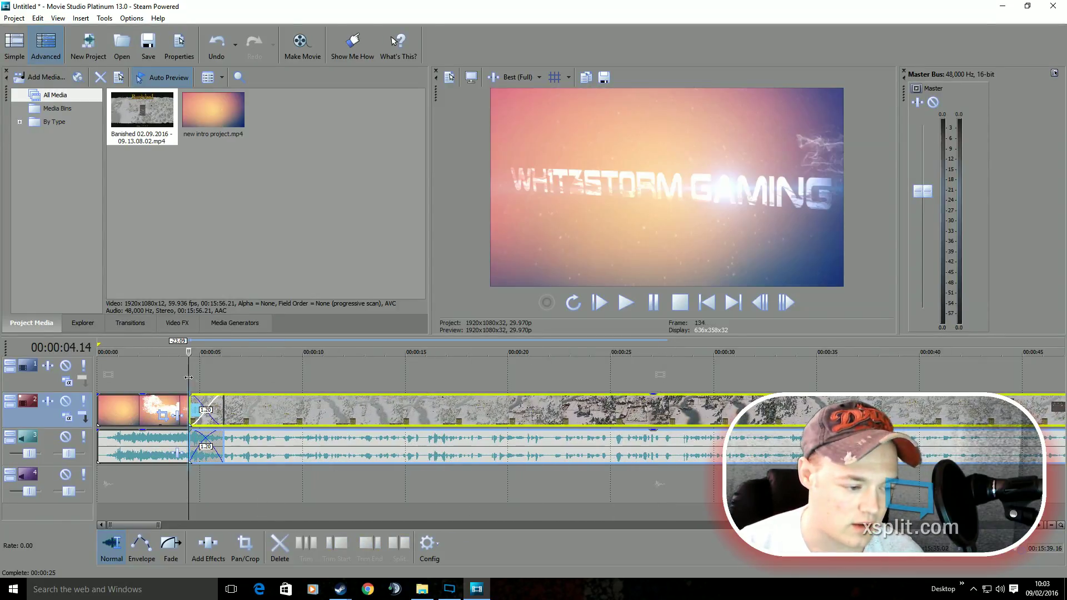
{"action": "left_click", "coordinate": [628, 307]}
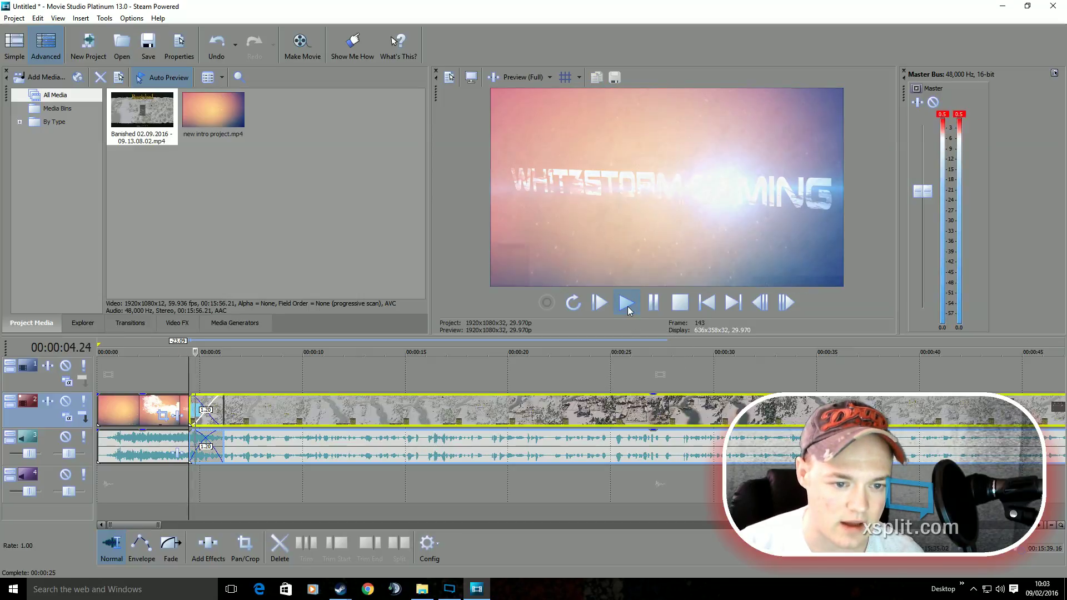
{"action": "left_click", "coordinate": [681, 303]}
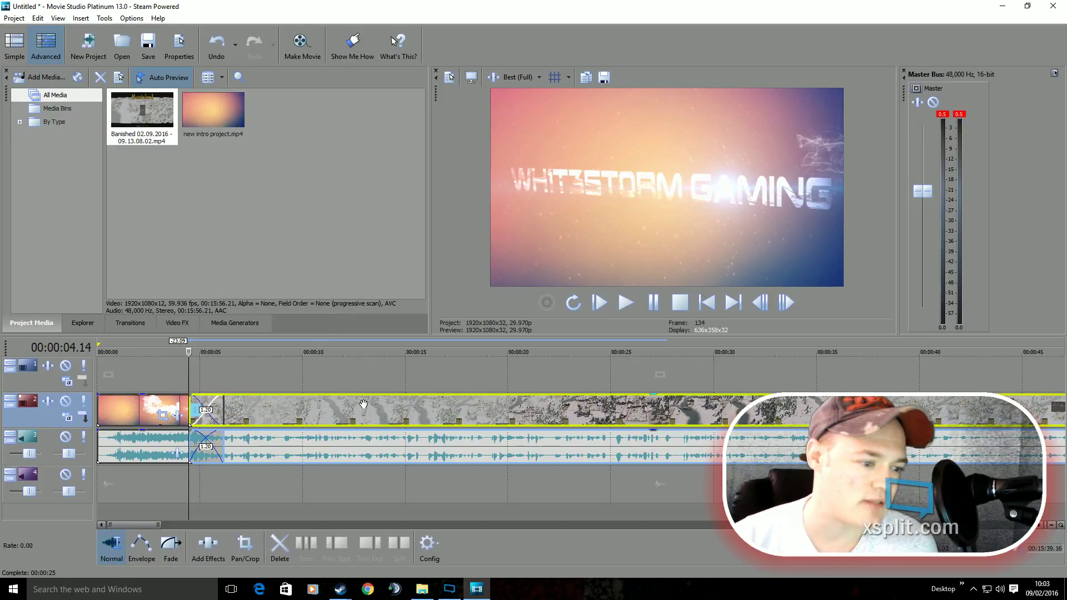
Step: Turn on Normalize in the audio event properties of the Banished gameplay clip
{"action": "scroll", "coordinate": [327, 419], "scroll_direction": "down", "scroll_amount": 2}
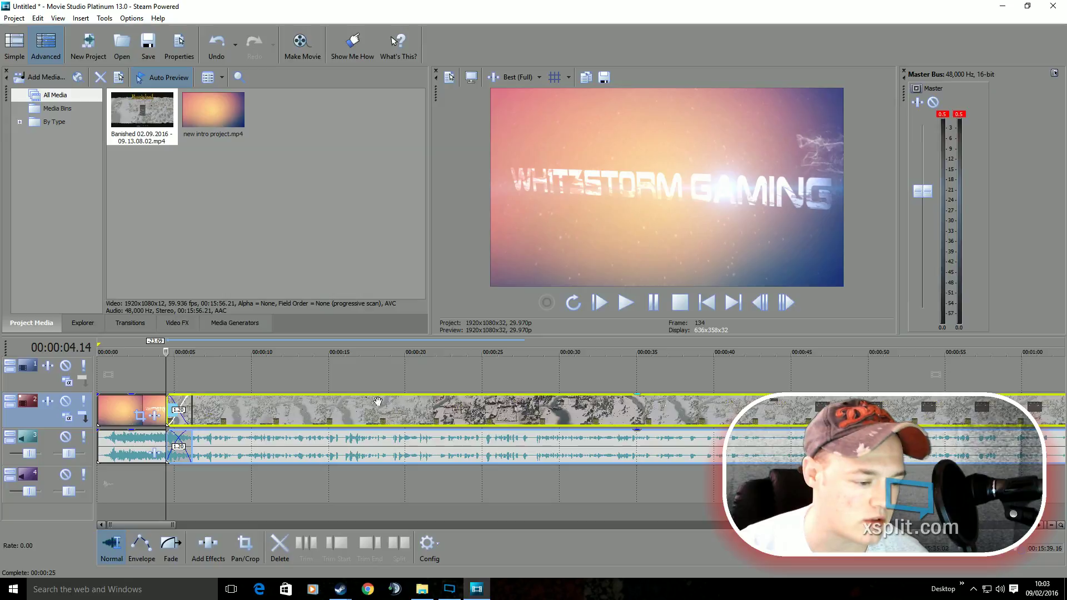
{"action": "scroll", "coordinate": [289, 389], "scroll_direction": "down", "scroll_amount": 3}
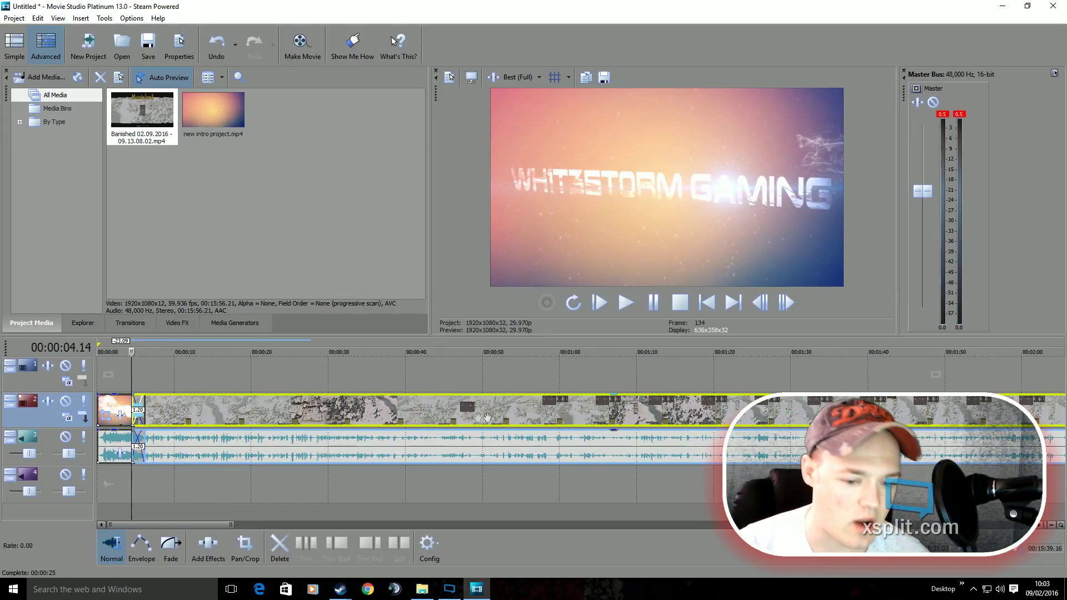
{"action": "right_click", "coordinate": [420, 449]}
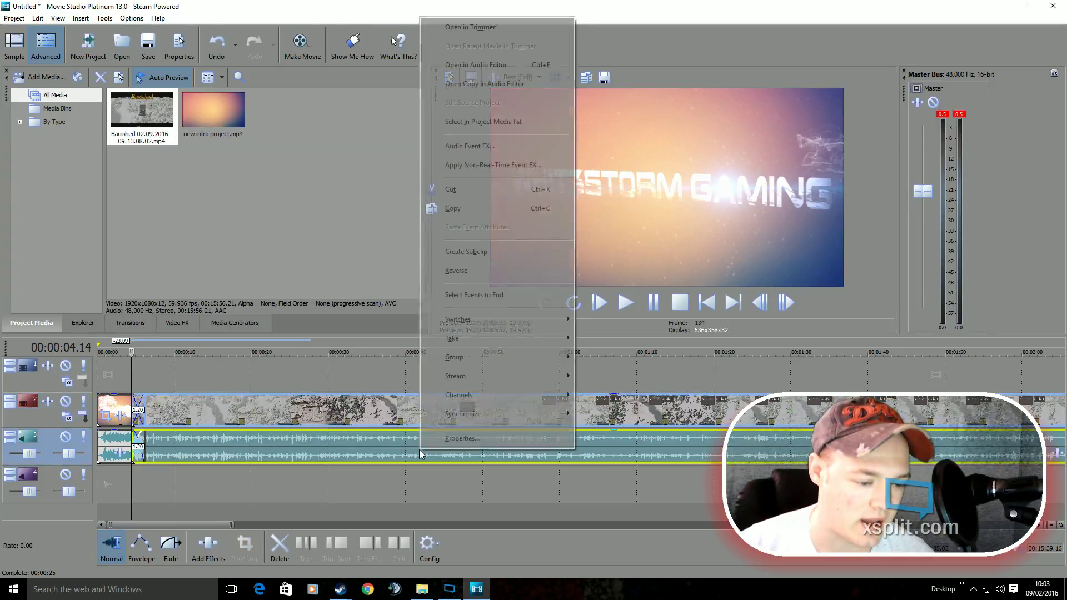
{"action": "left_click", "coordinate": [469, 439]}
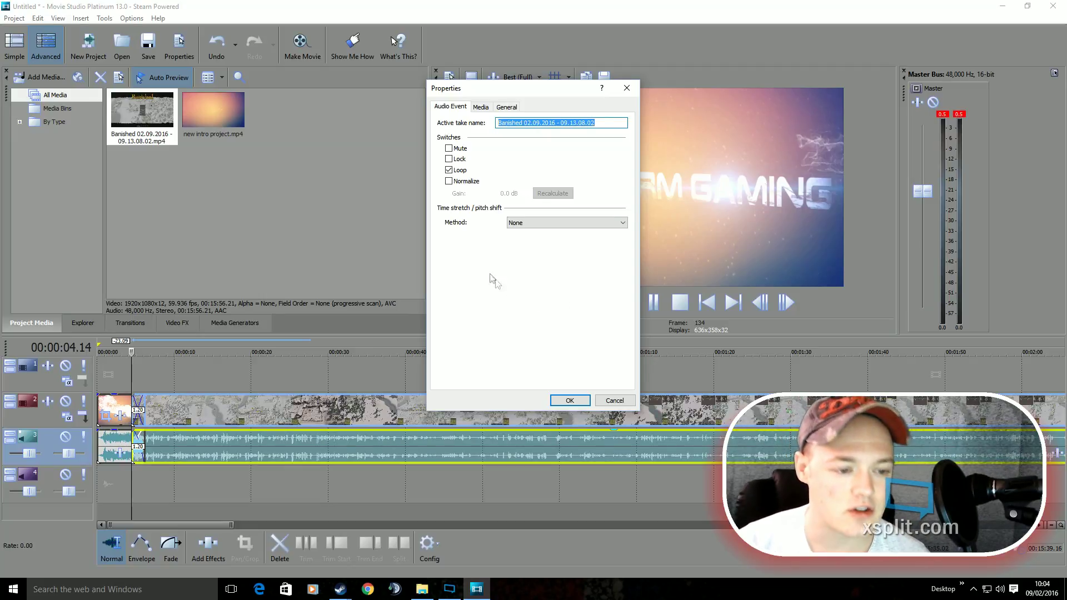
{"action": "left_click", "coordinate": [466, 183]}
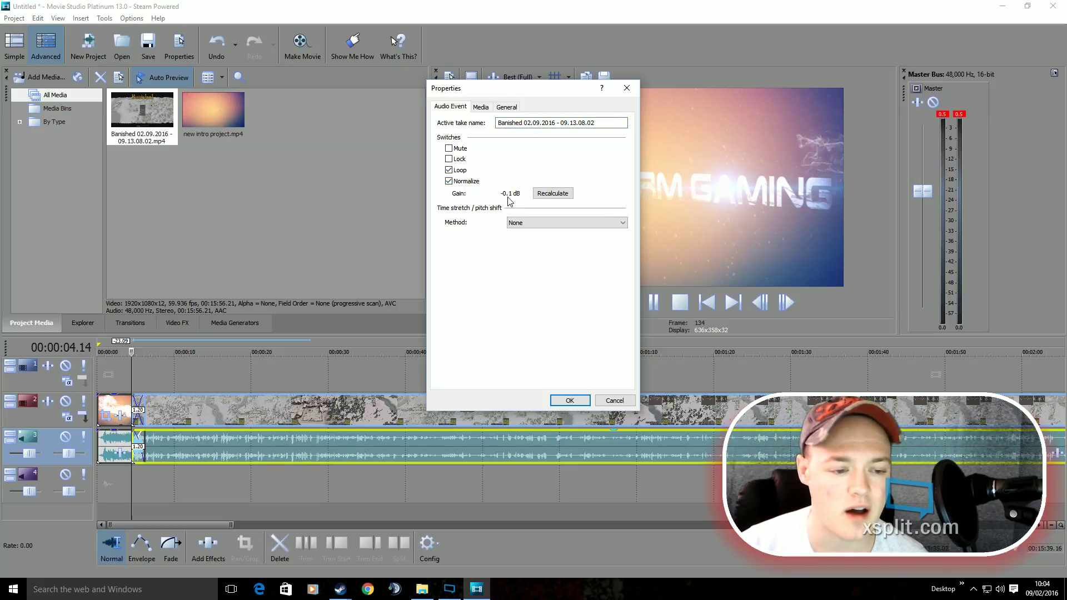
{"action": "key", "text": "Tab"}
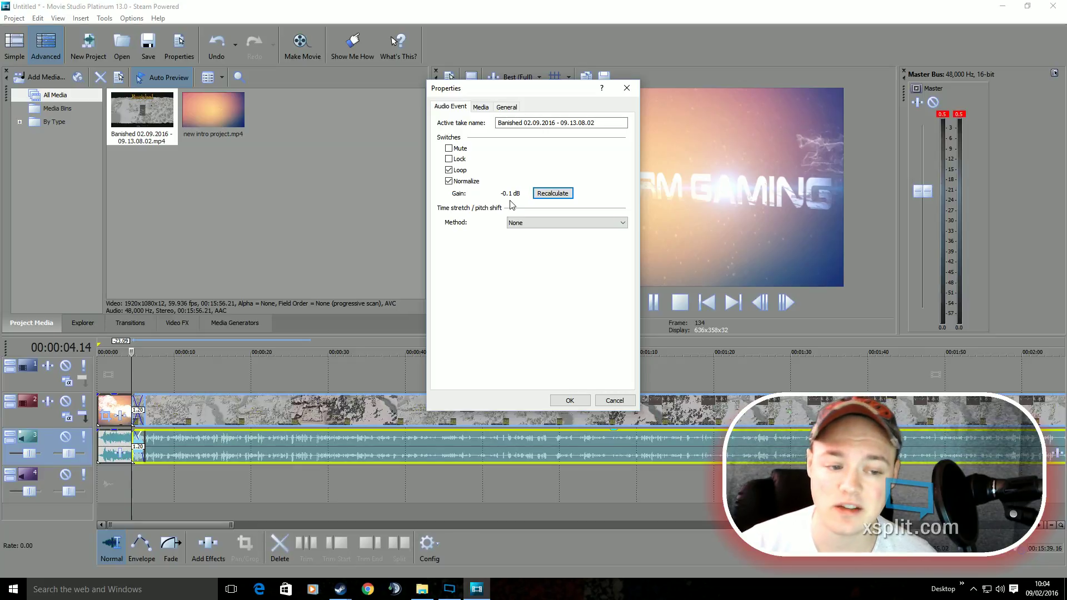
{"action": "left_click", "coordinate": [574, 400]}
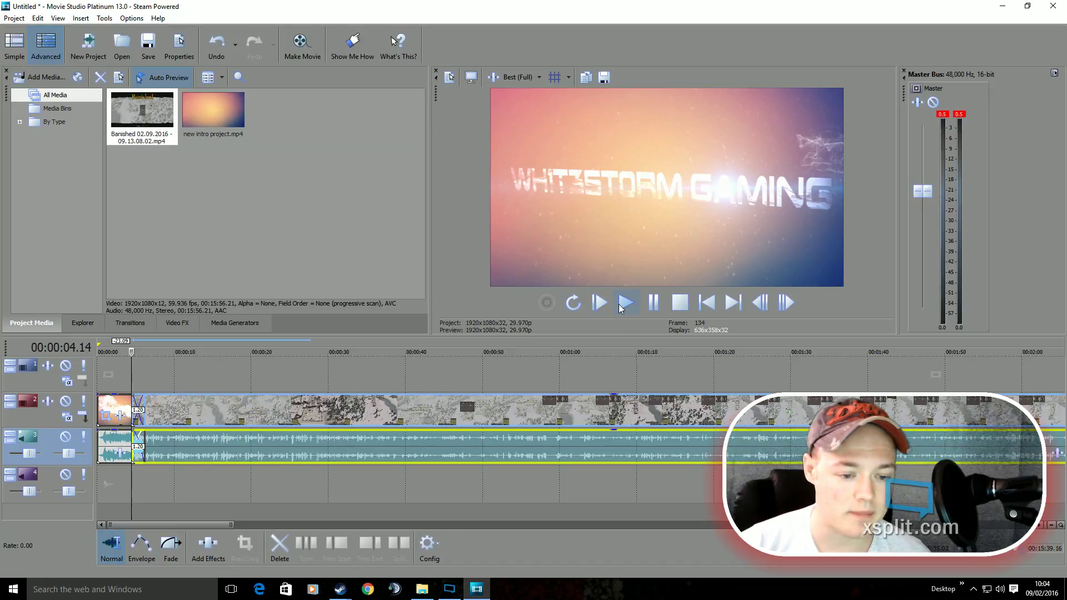
Step: Play the timeline from the crossfade into the gameplay to check the normalized audio, and pause playback
{"action": "scroll", "coordinate": [553, 367], "scroll_direction": "down", "scroll_amount": 8}
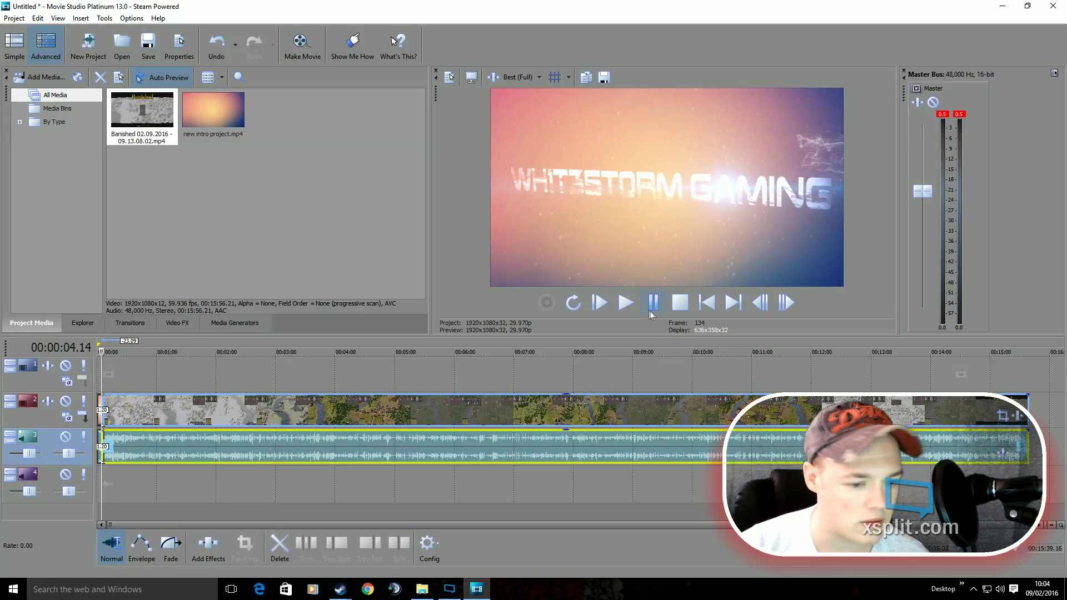
{"action": "left_click", "coordinate": [626, 304]}
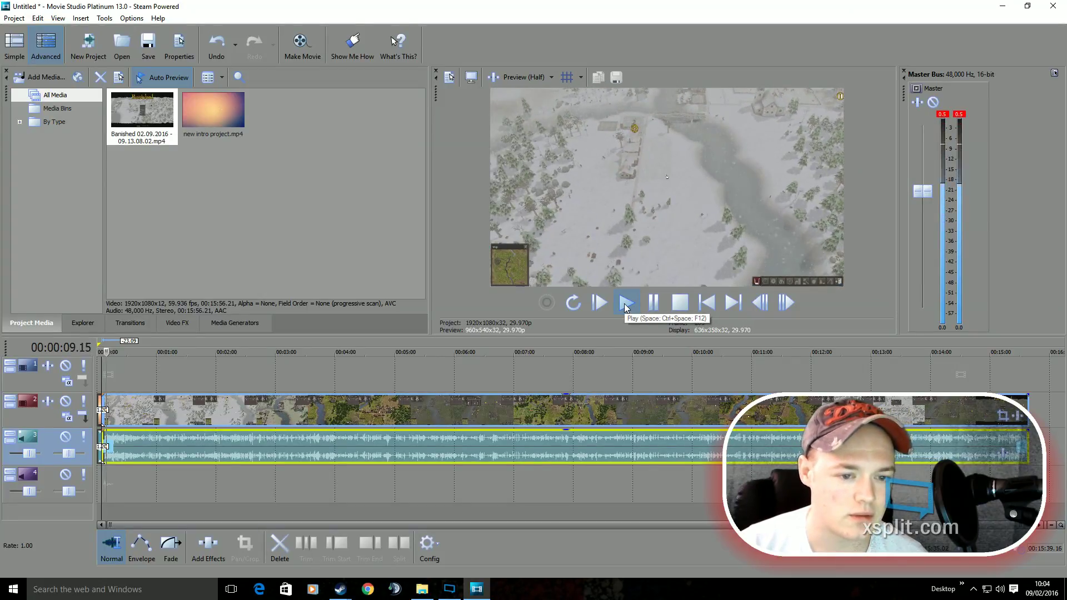
{"action": "left_click", "coordinate": [655, 303]}
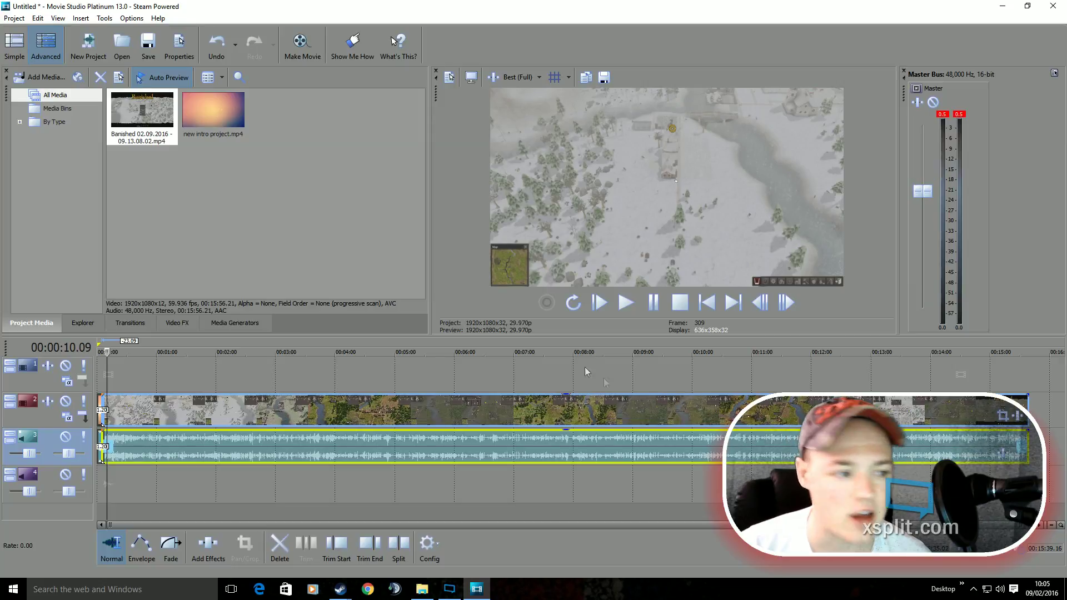
Step: Open the "MGN Partner Intro (Q2 2015) - v1.1" video from the Desktop onto the end of the timeline after the gameplay clip
{"action": "left_click", "coordinate": [121, 44]}
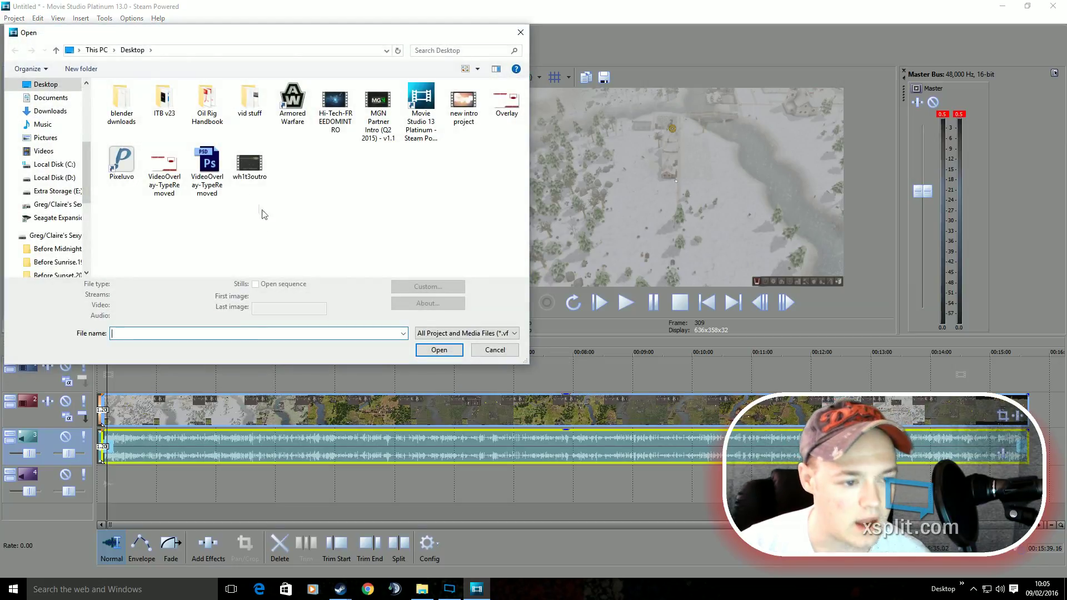
{"action": "left_click", "coordinate": [378, 111]}
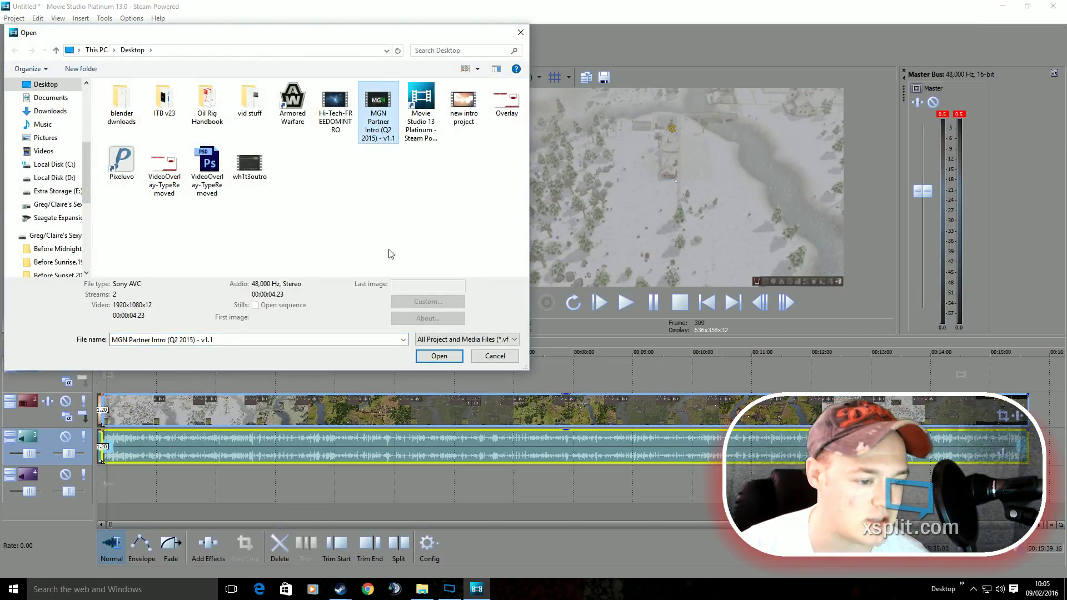
{"action": "left_click", "coordinate": [439, 355]}
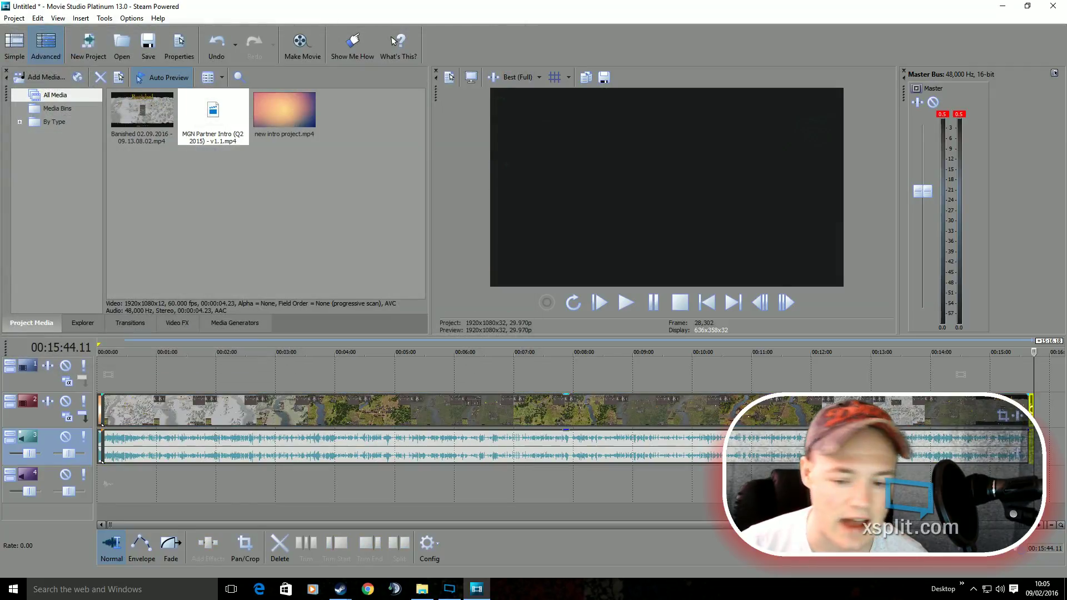
{"action": "left_click_drag", "start_coordinate": [213, 111], "coordinate": [1030, 410]}
Step: Play the gameplay clip's ending from 00:15:32.23 to find the cut point, and trim the clip's end to 00:15:36.06
{"action": "scroll", "coordinate": [422, 399], "scroll_direction": "up", "scroll_amount": 5}
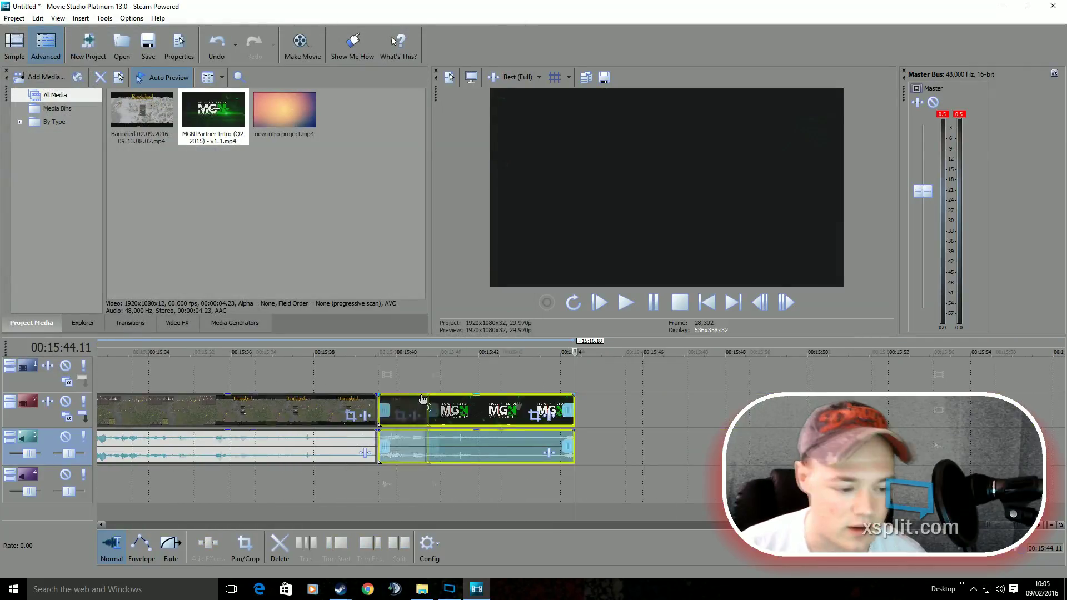
{"action": "scroll", "coordinate": [422, 400], "scroll_direction": "down", "scroll_amount": 2}
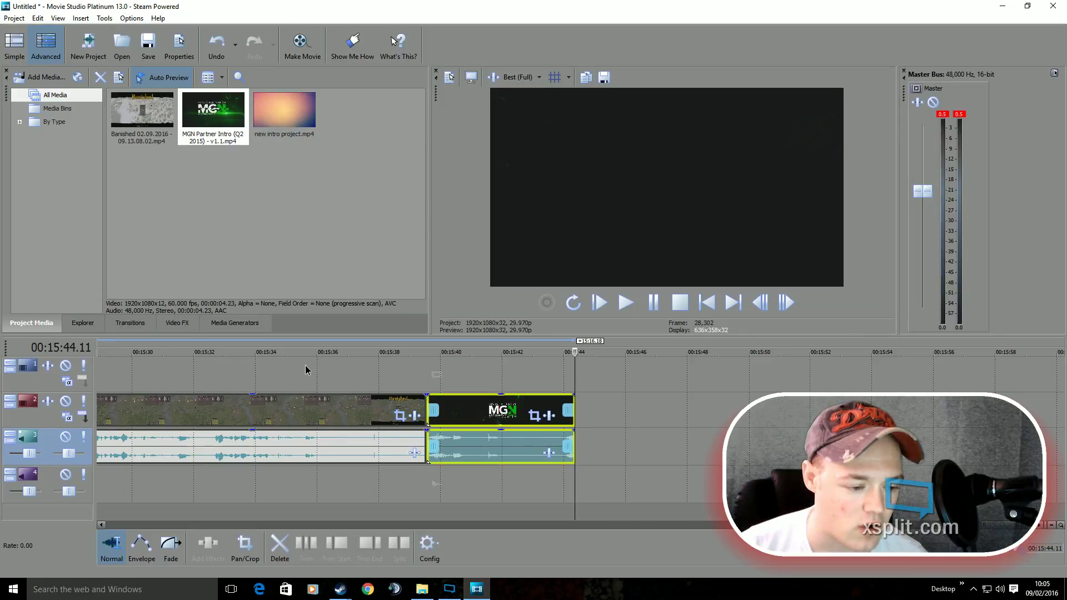
{"action": "left_click", "coordinate": [305, 369]}
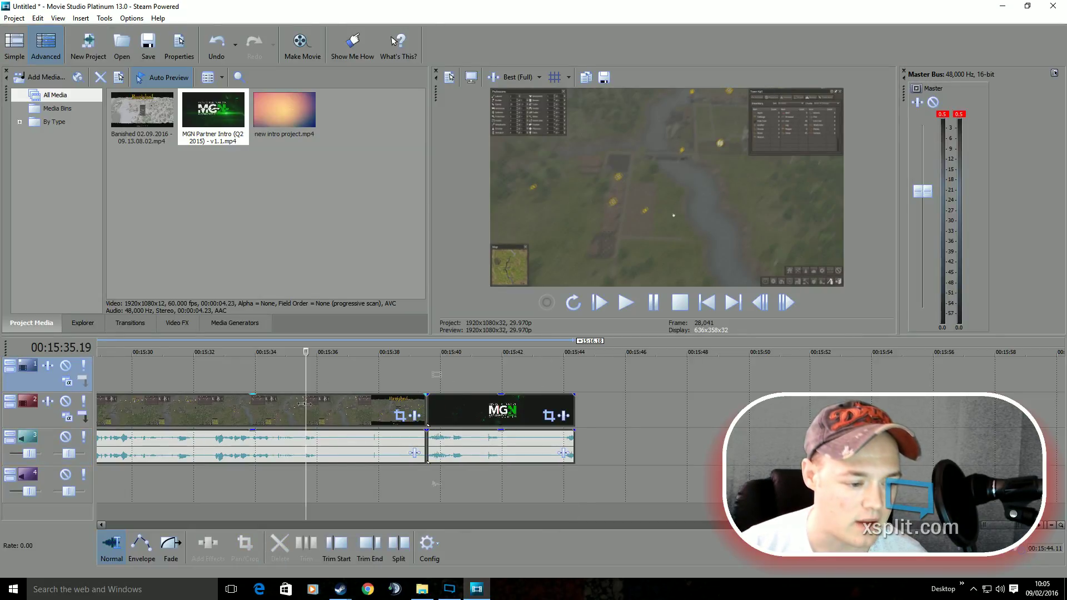
{"action": "scroll", "coordinate": [506, 399], "scroll_direction": "down", "scroll_amount": 2}
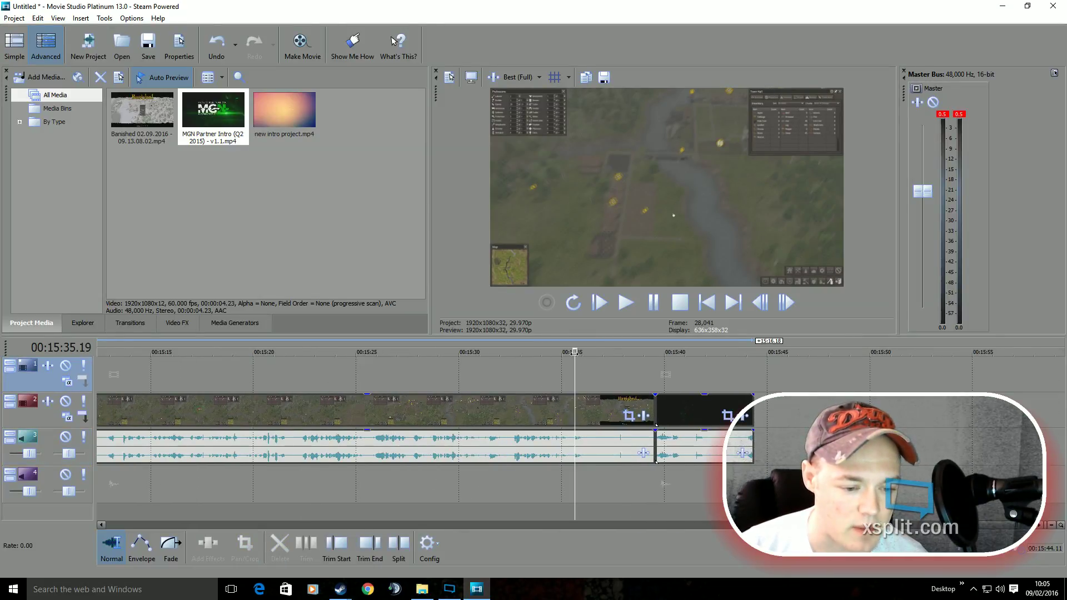
{"action": "left_click_drag", "start_coordinate": [529, 360], "coordinate": [515, 359]}
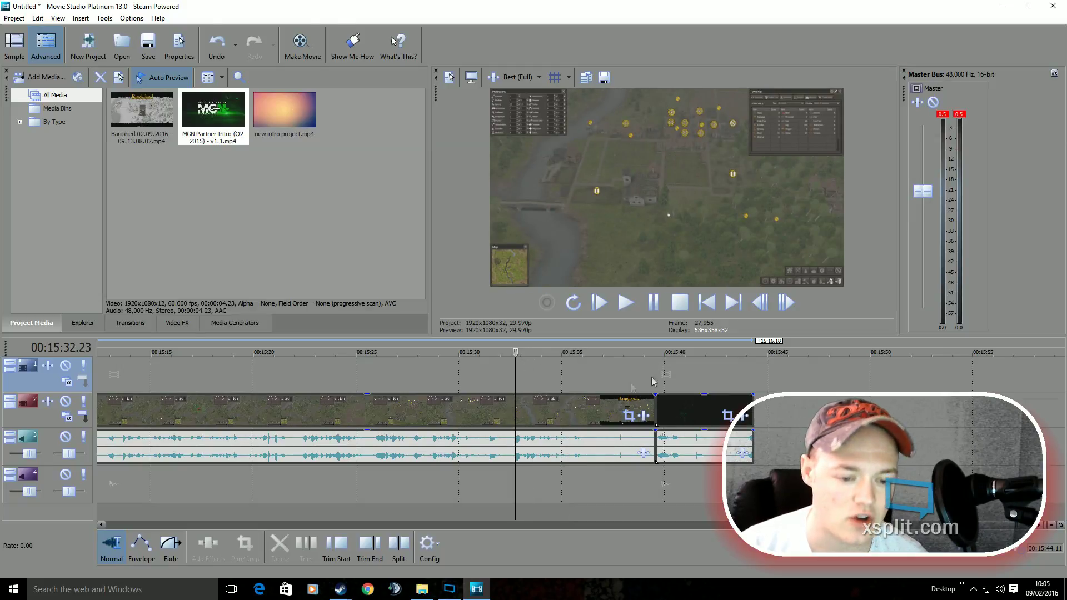
{"action": "left_click", "coordinate": [628, 304]}
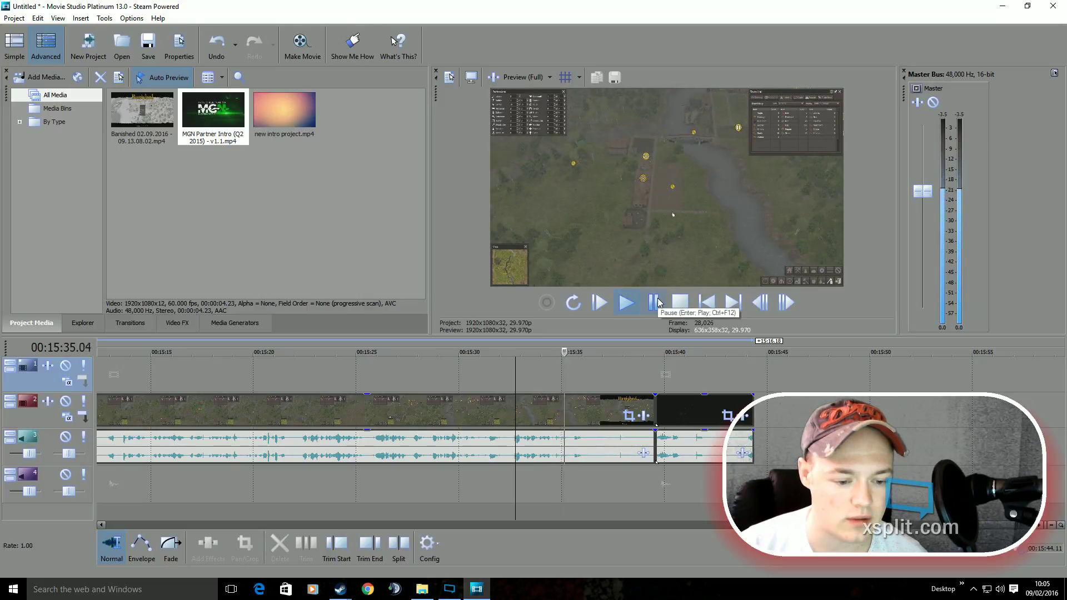
{"action": "left_click", "coordinate": [655, 303]}
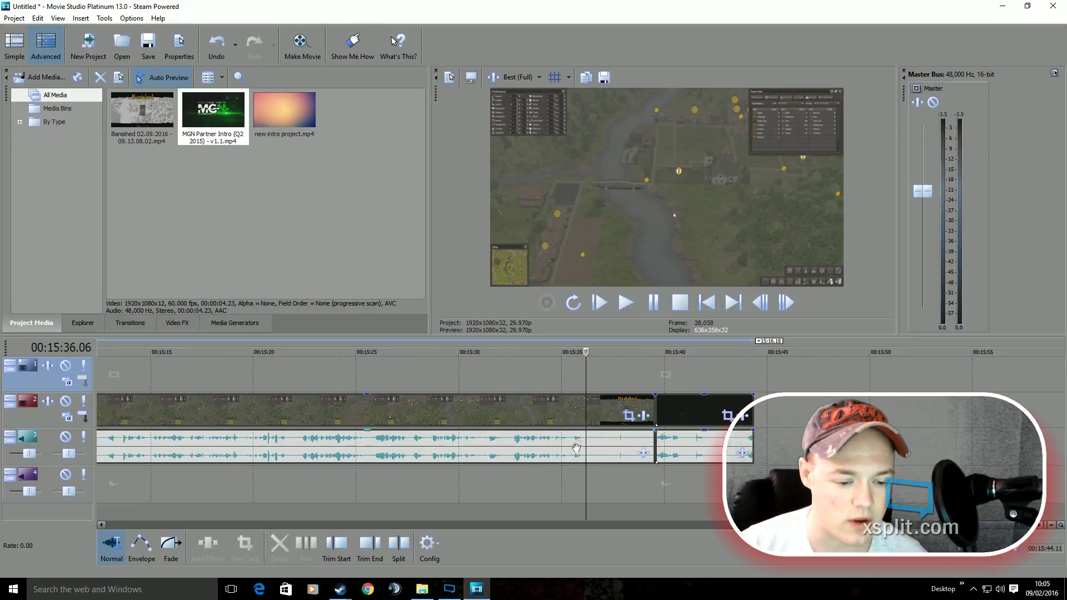
{"action": "left_click", "coordinate": [365, 548]}
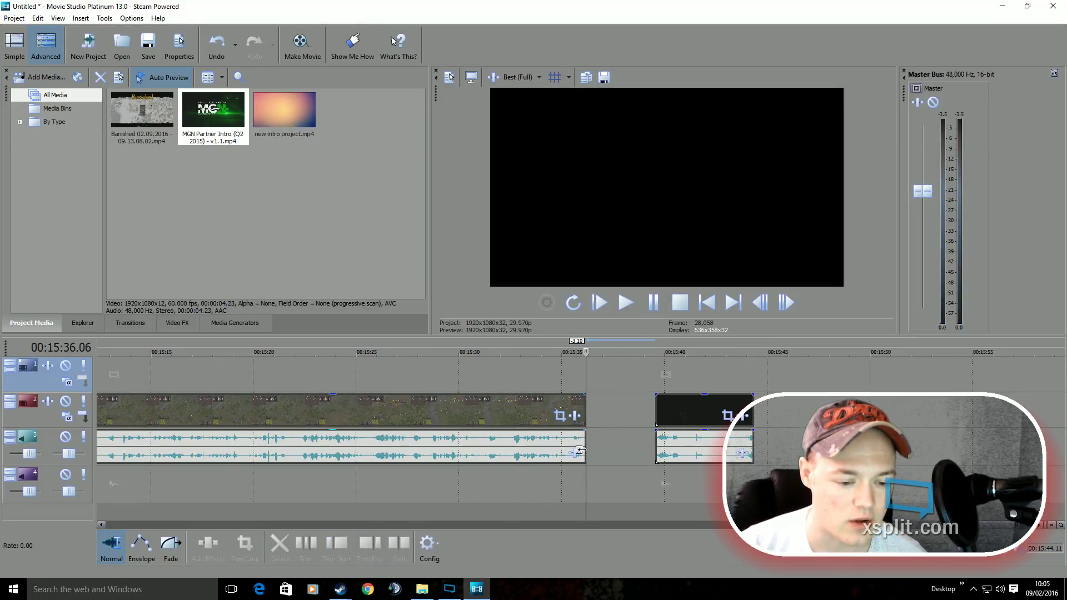
Step: Close the gap by moving the MGN partner clip against the trimmed gameplay ending, and play back the join
{"action": "left_click_drag", "start_coordinate": [711, 410], "coordinate": [642, 411]}
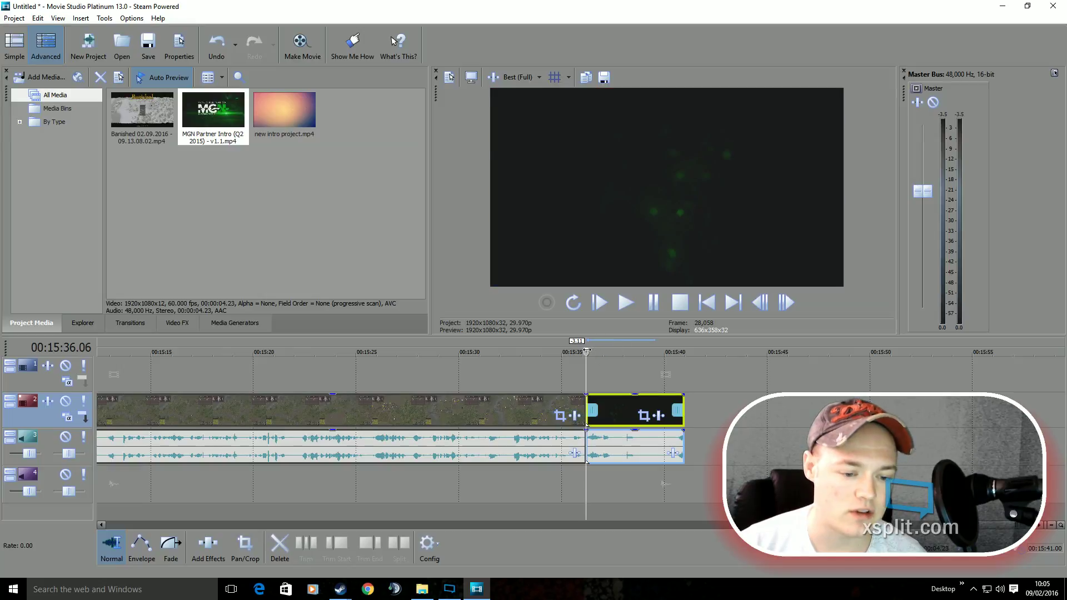
{"action": "left_click_drag", "start_coordinate": [588, 351], "coordinate": [573, 351]}
{"action": "left_click", "coordinate": [640, 313]}
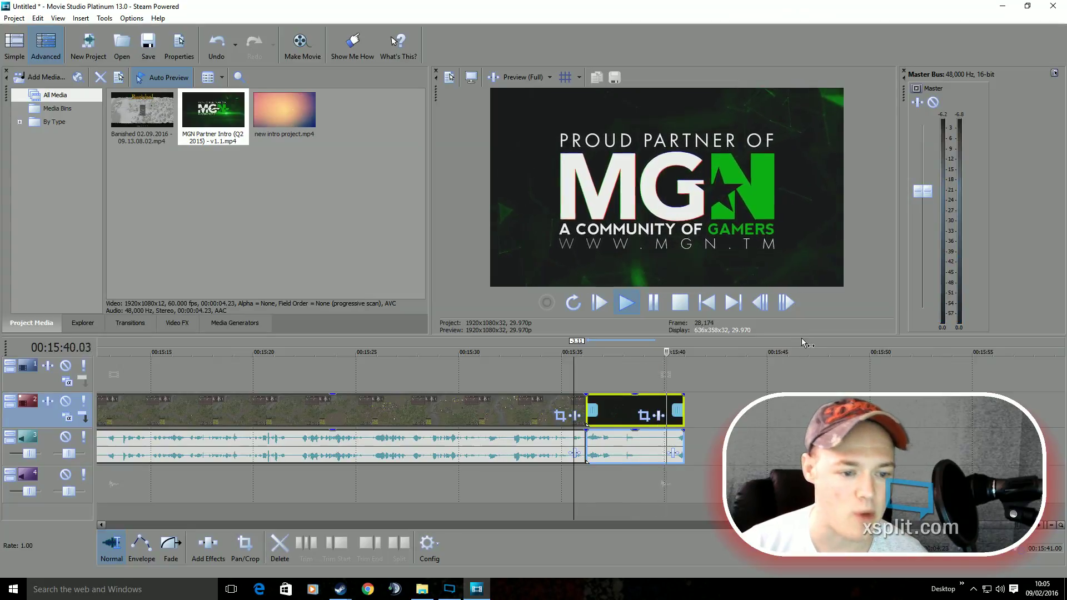
Step: Pause playback and open the "wh1t3outro" video from the Desktop onto the end of the timeline after the MGN partner clip
{"action": "left_click", "coordinate": [655, 308]}
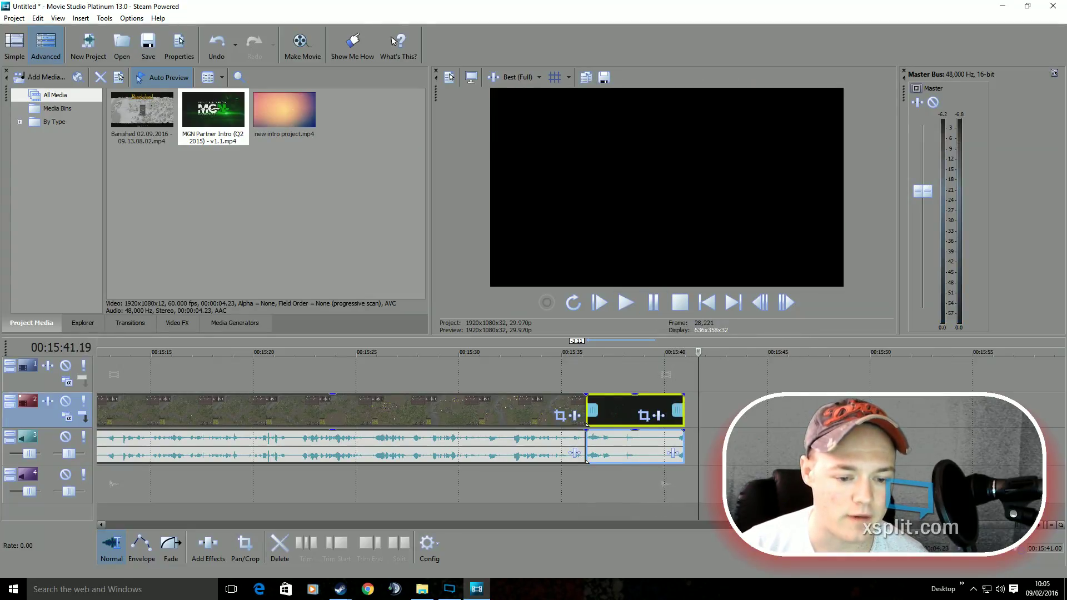
{"action": "scroll", "coordinate": [561, 492], "scroll_direction": "down", "scroll_amount": 2}
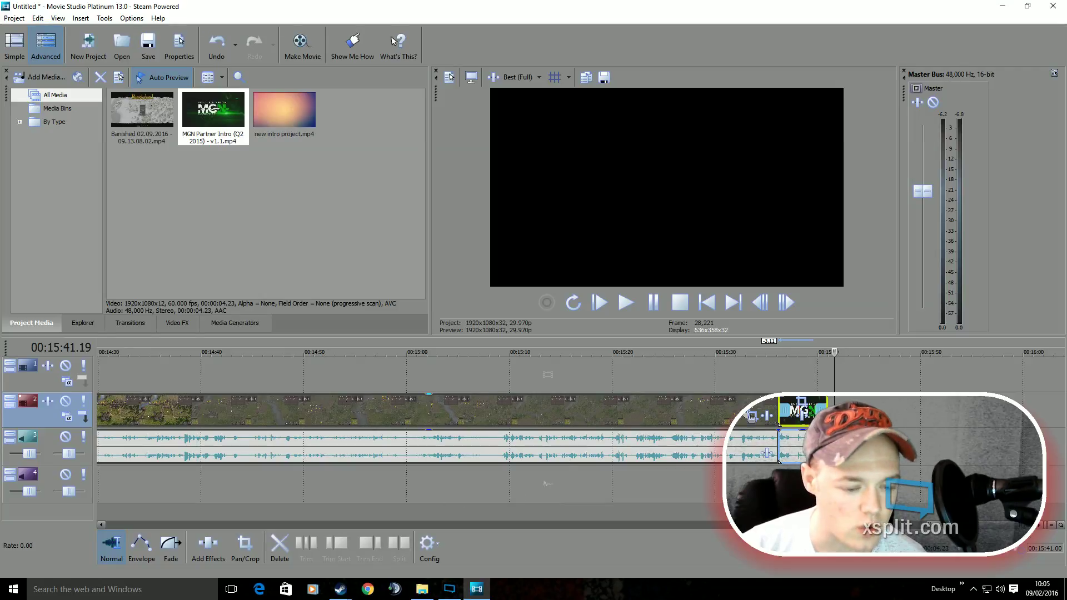
{"action": "scroll", "coordinate": [462, 365], "scroll_direction": "up", "scroll_amount": 2}
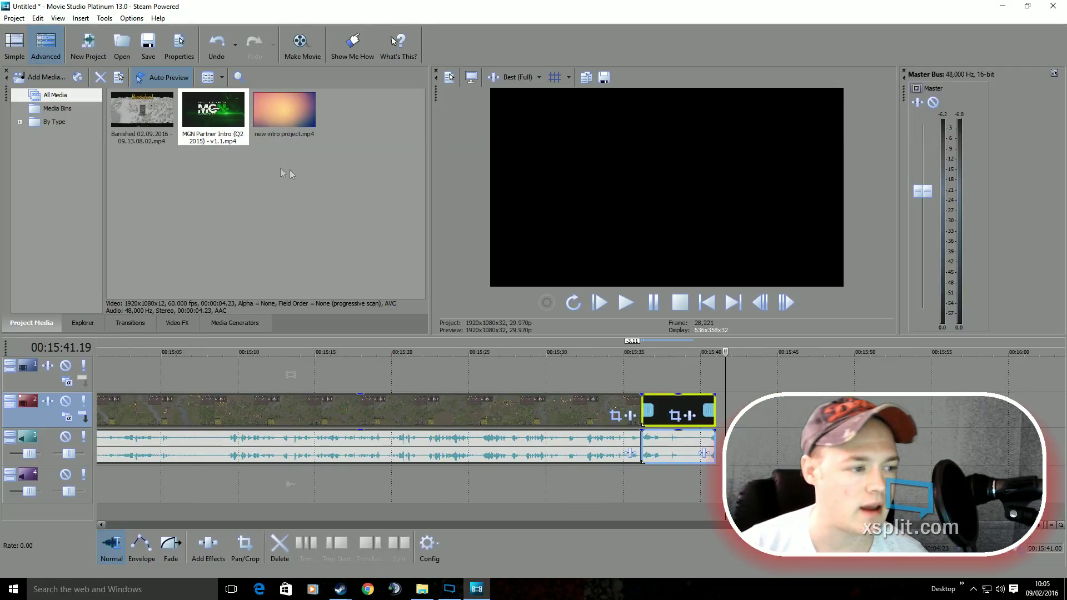
{"action": "left_click", "coordinate": [125, 42]}
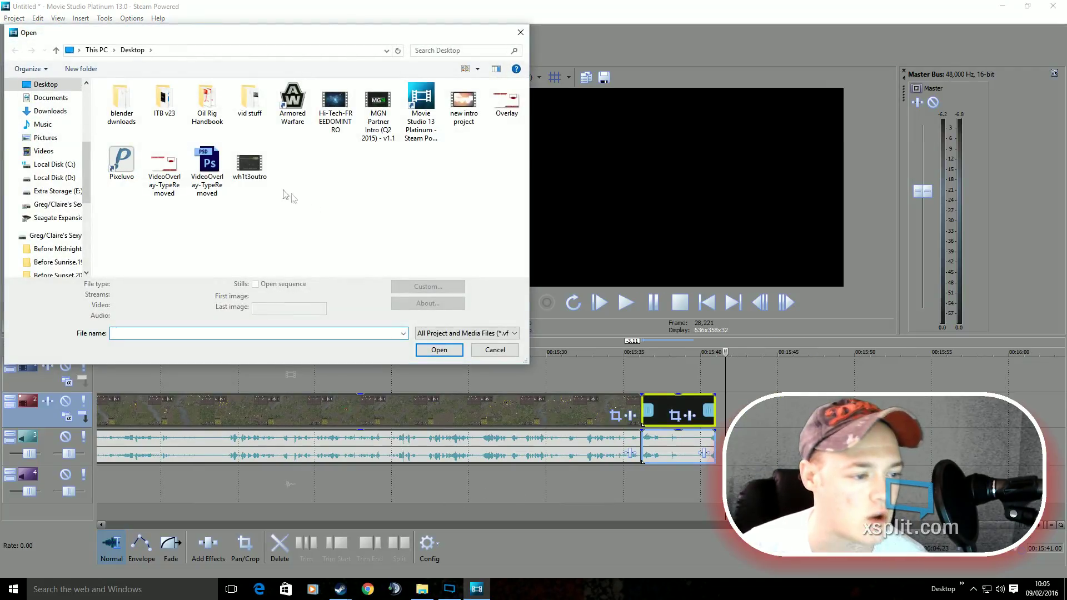
{"action": "left_click", "coordinate": [253, 179]}
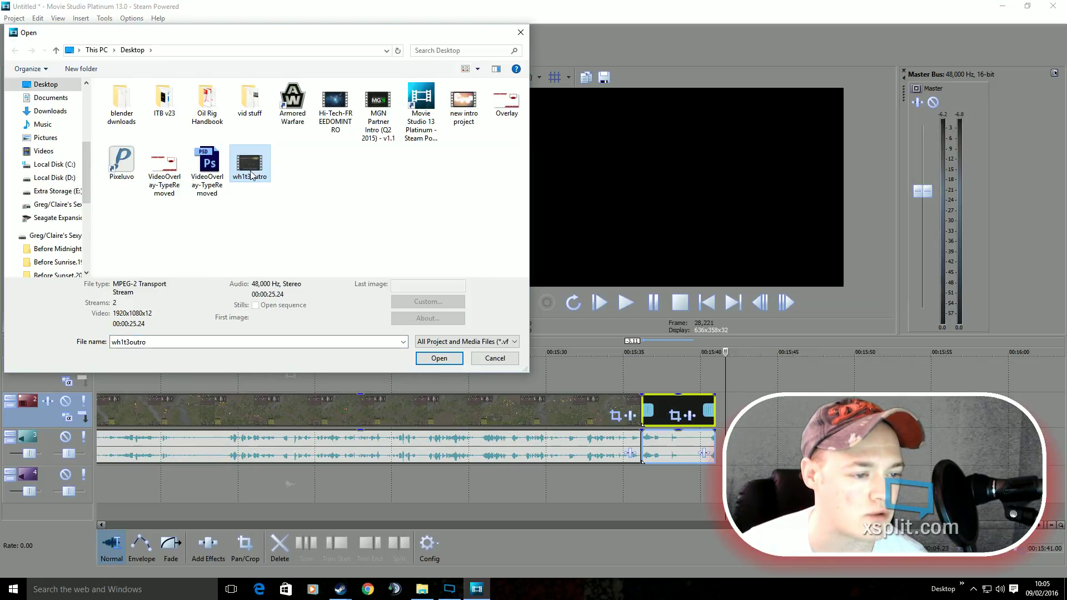
{"action": "left_click", "coordinate": [439, 358]}
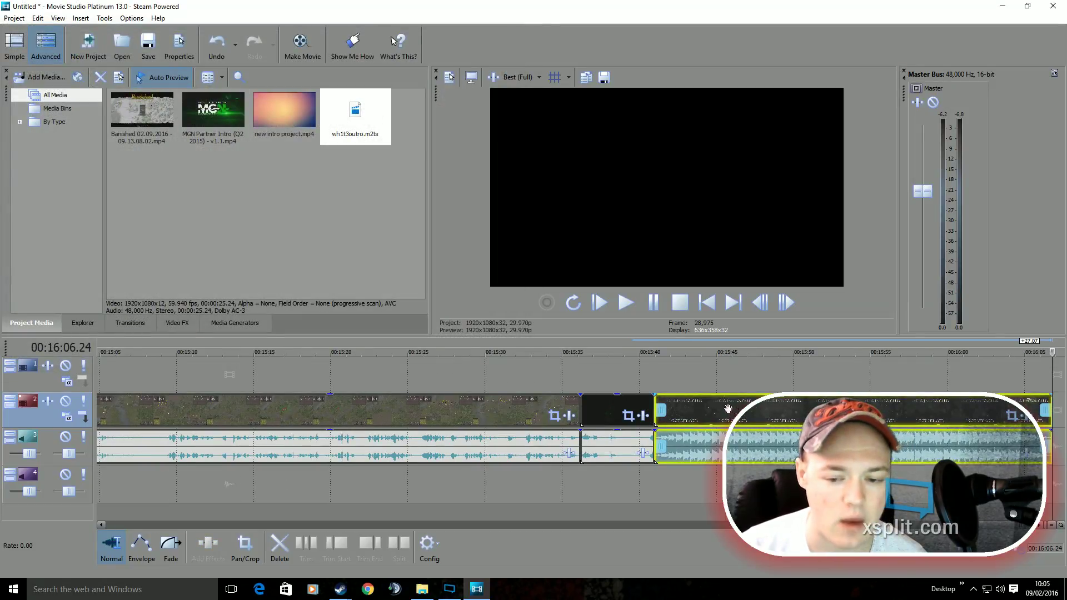
Step: Play the timeline from 00:15:39.25 across the join between the MGN partner clip and the outro, and pause playback
{"action": "scroll", "coordinate": [833, 378], "scroll_direction": "down", "scroll_amount": 4}
{"action": "left_click", "coordinate": [846, 370]}
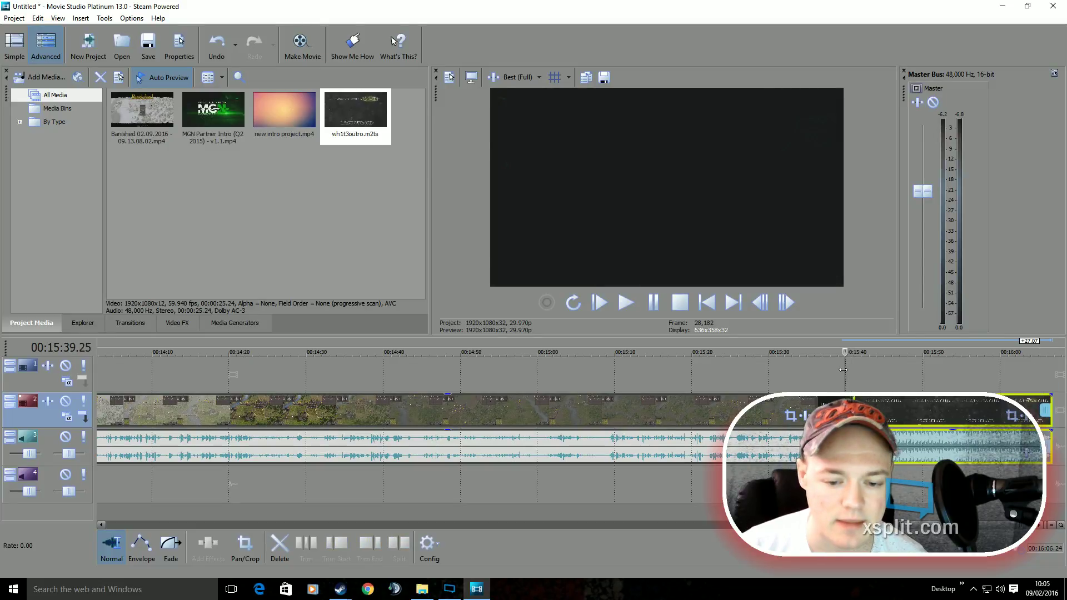
{"action": "key", "text": "space"}
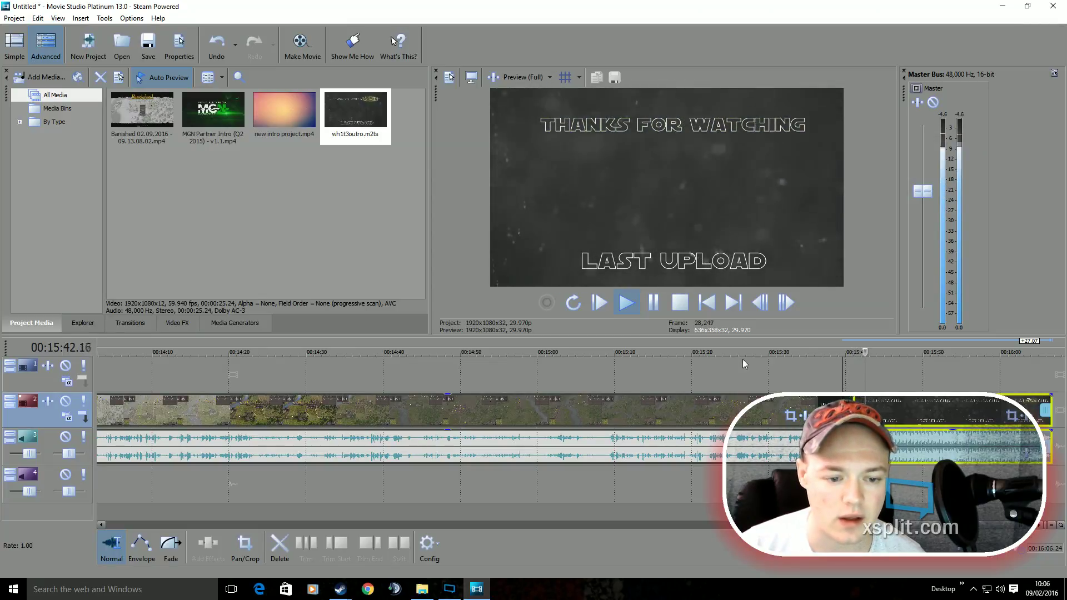
{"action": "left_click", "coordinate": [660, 306]}
{"action": "scroll", "coordinate": [748, 441], "scroll_direction": "up", "scroll_amount": 3}
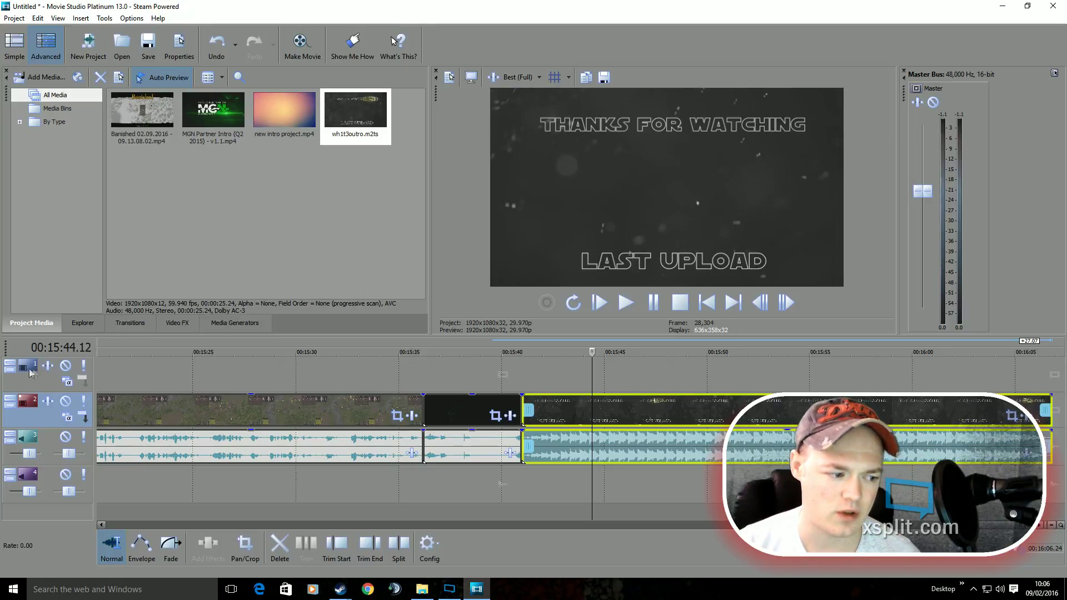
Step: Scrub from the end of the MGN partner clip to the outro's opening at 00:15:41.15
{"action": "right_click", "coordinate": [639, 364]}
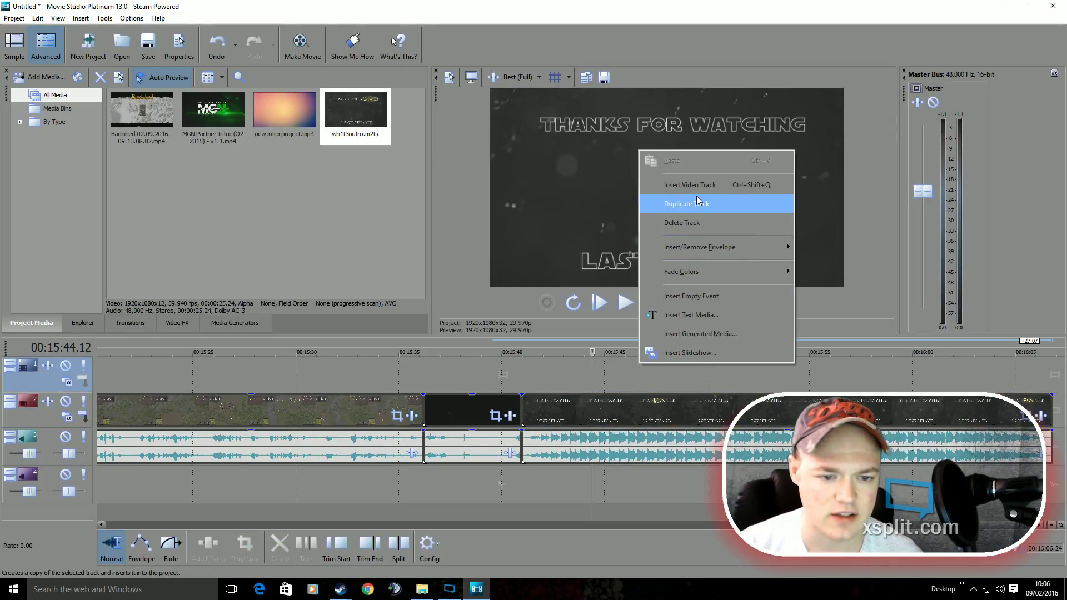
{"action": "left_click", "coordinate": [501, 365]}
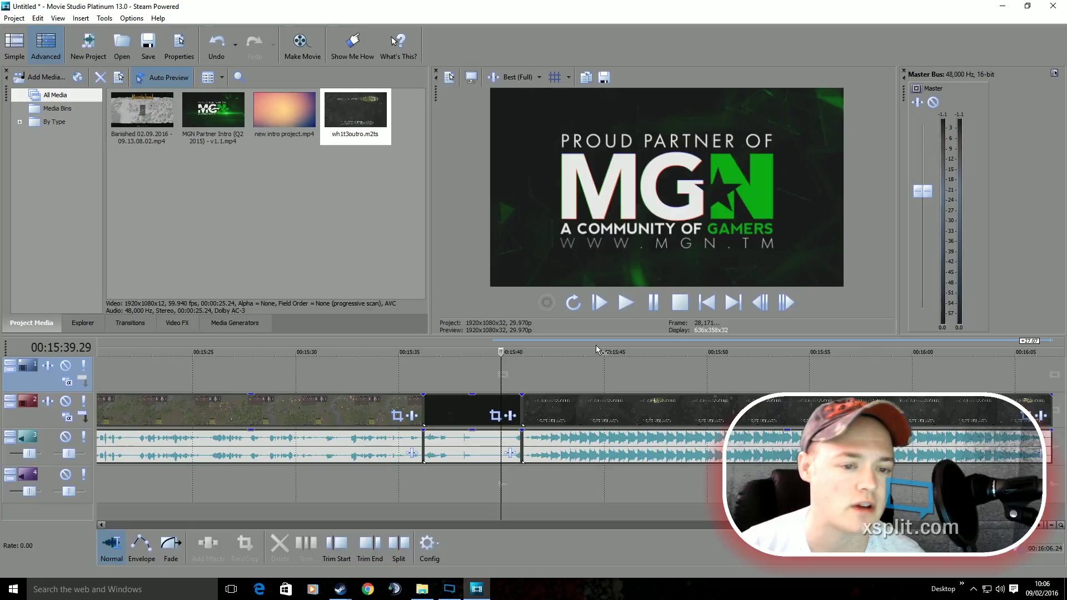
{"action": "left_click", "coordinate": [499, 352]}
{"action": "left_click_drag", "start_coordinate": [525, 353], "coordinate": [532, 352]}
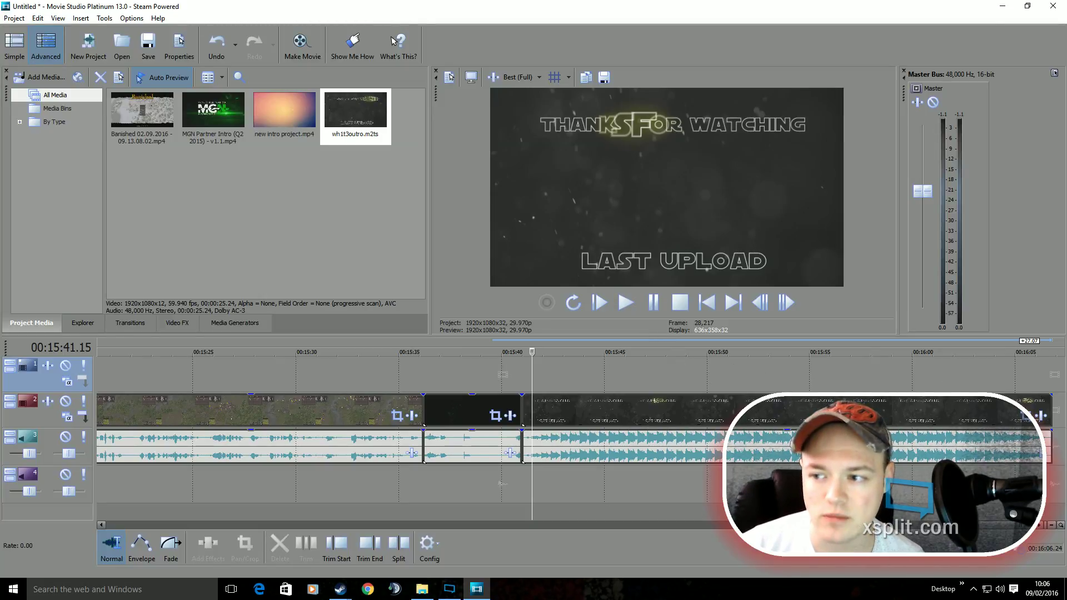
Step: Switch to File Explorer, open the Youtube folder inside the XSplit Videos folder on the Seagate Expansion Drive, and select ArkS2E6
{"action": "left_click", "coordinate": [423, 589]}
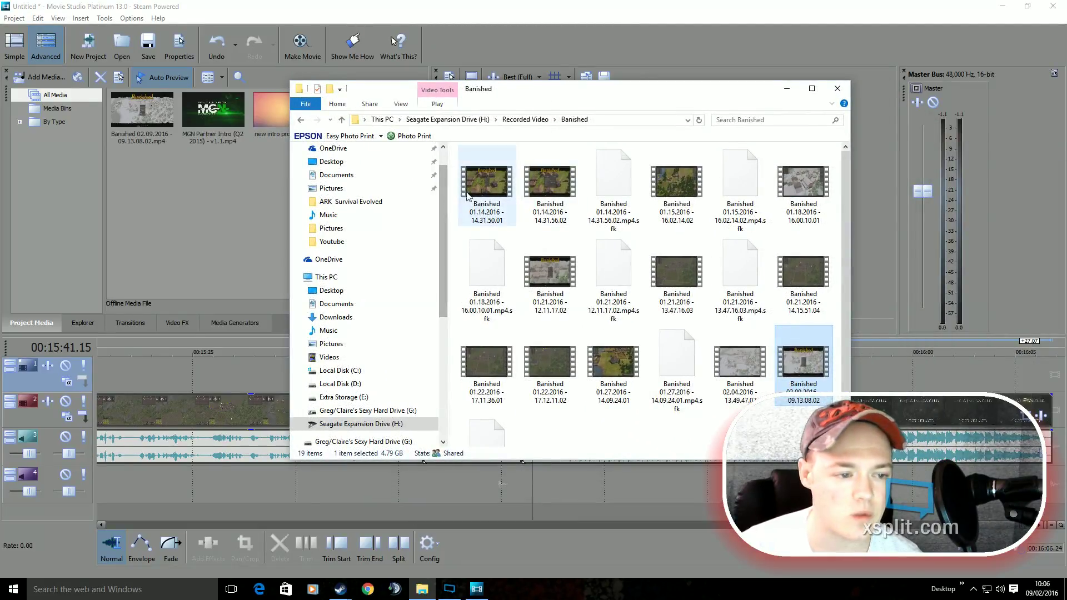
{"action": "left_click", "coordinate": [470, 120]}
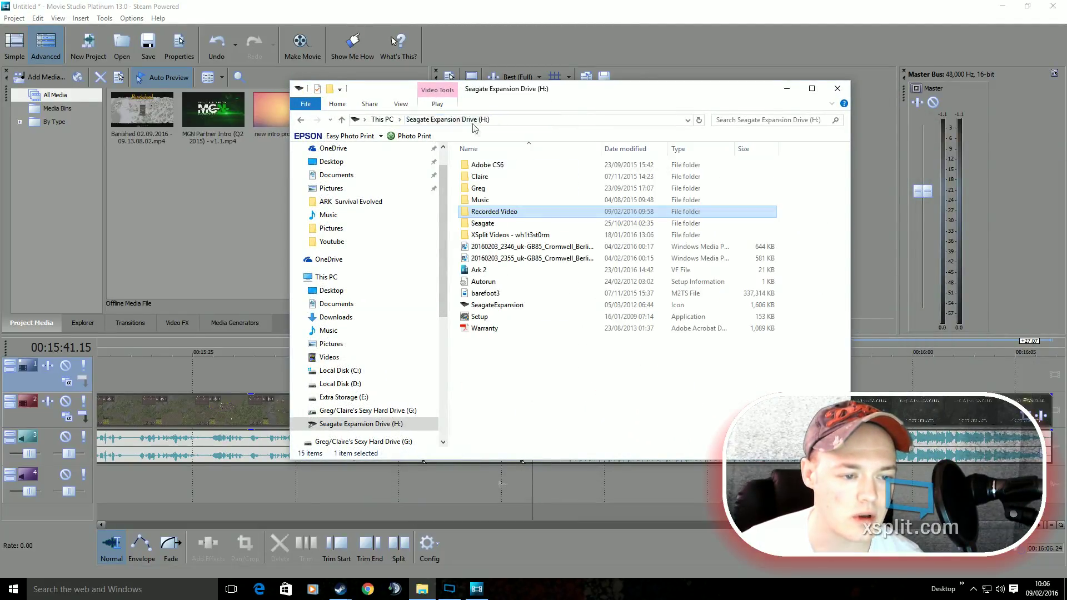
{"action": "double_click", "coordinate": [506, 235]}
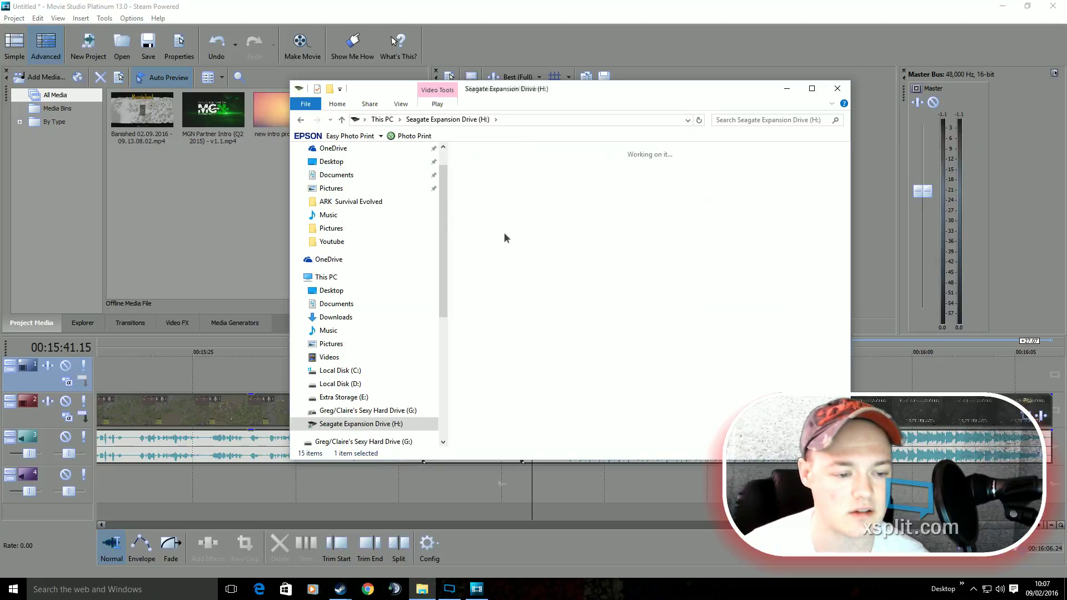
{"action": "double_click", "coordinate": [542, 177]}
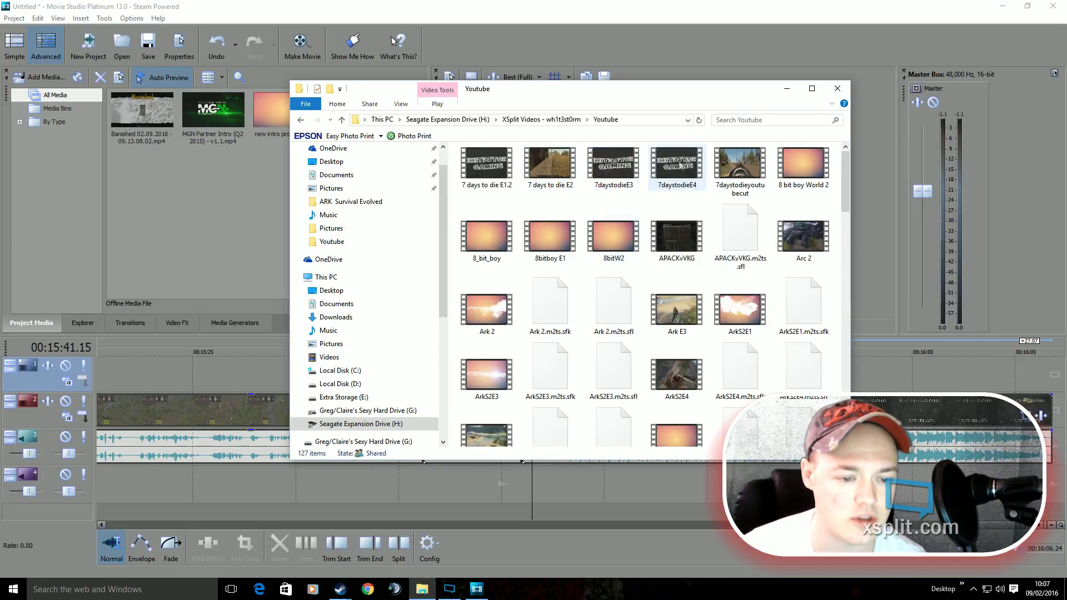
{"action": "left_click", "coordinate": [811, 87]}
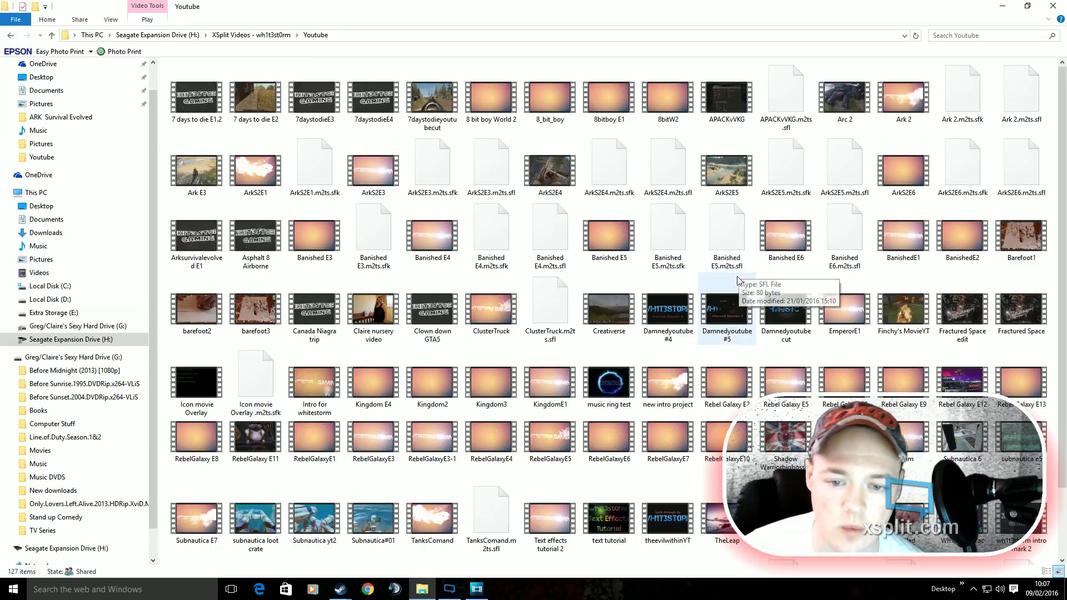
{"action": "left_click", "coordinate": [901, 178]}
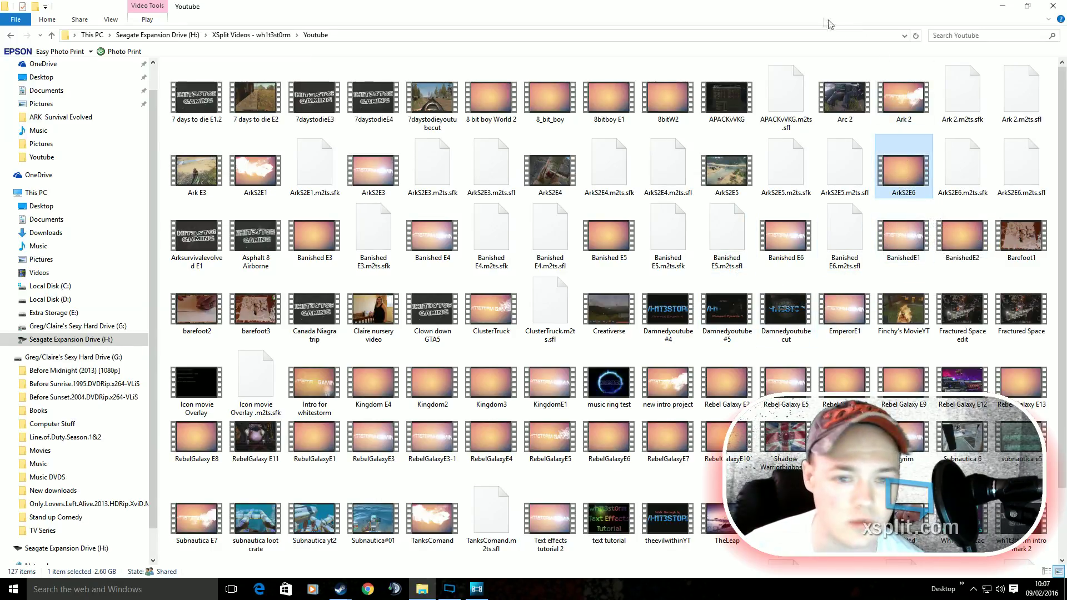
Step: Add the ArkS2E6 video to the timeline in the empty space after the outro, leaving a gap between the two clips
{"action": "double_click", "coordinate": [792, 11]}
{"action": "left_click", "coordinate": [792, 11]}
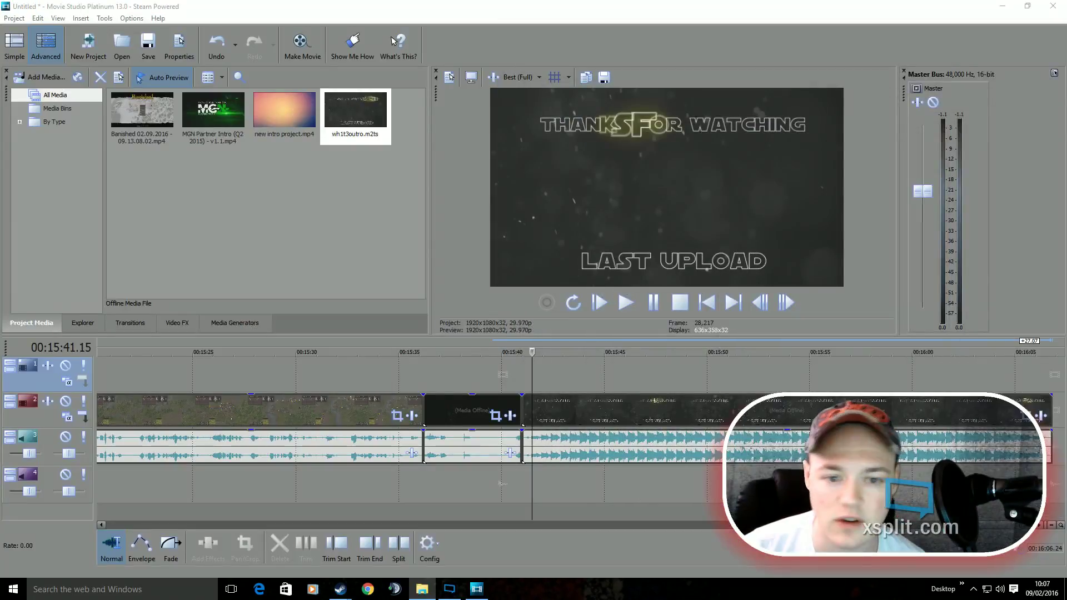
{"action": "scroll", "coordinate": [578, 428], "scroll_direction": "down", "scroll_amount": 4}
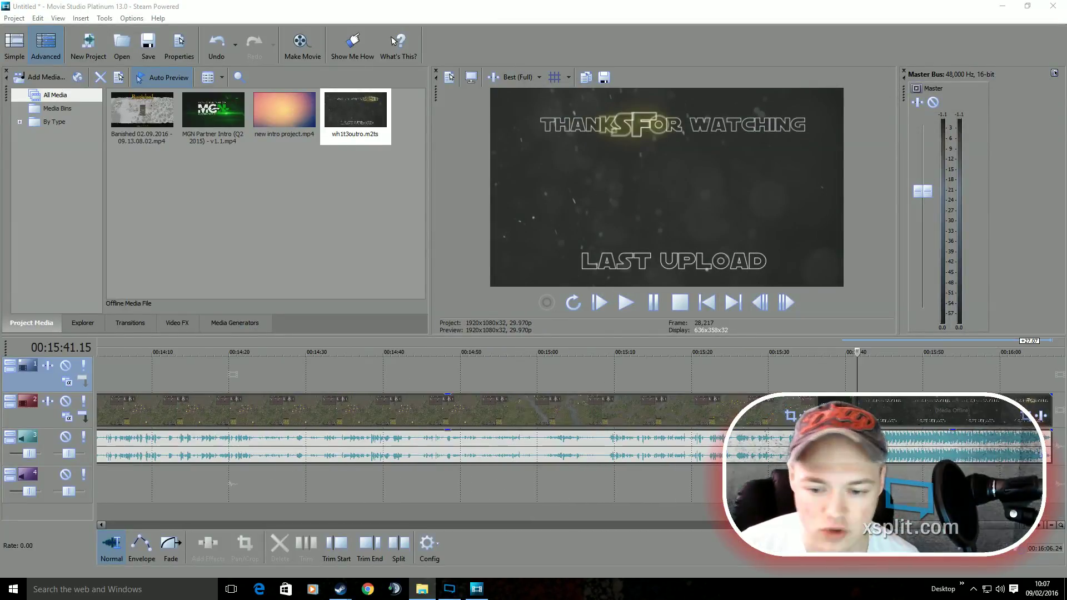
{"action": "left_click_drag", "start_coordinate": [985, 525], "coordinate": [1025, 525]}
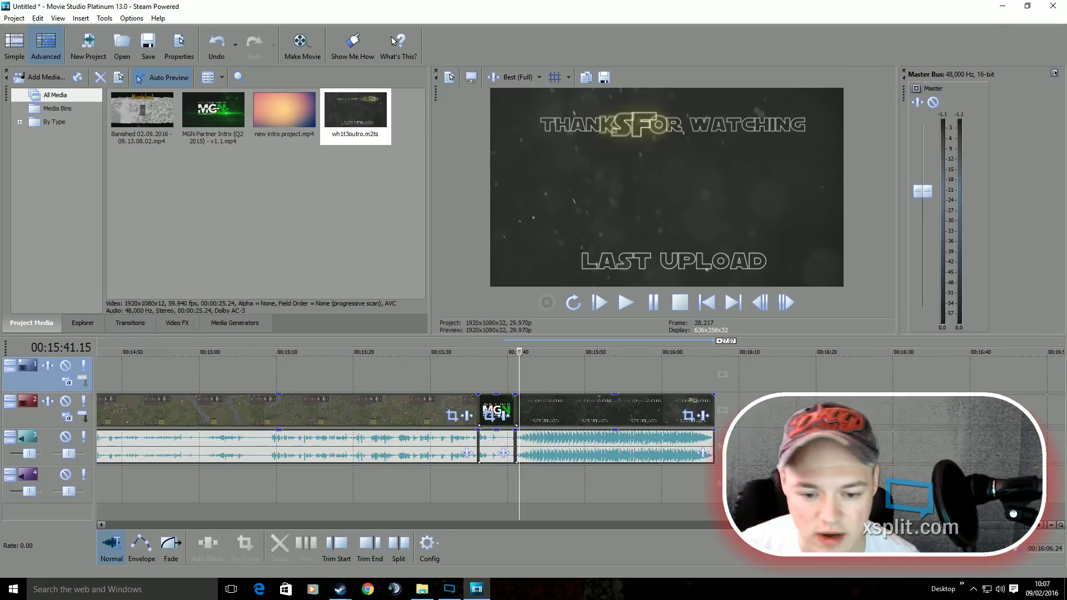
{"action": "scroll", "coordinate": [648, 454], "scroll_direction": "down", "scroll_amount": 4}
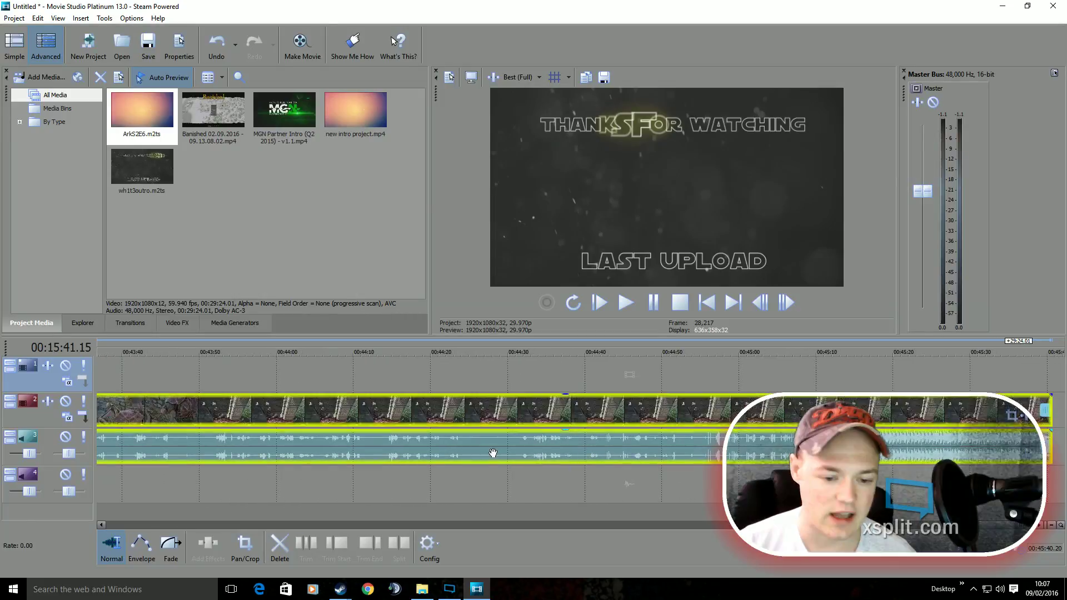
{"action": "scroll", "coordinate": [734, 443], "scroll_direction": "up", "scroll_amount": 5}
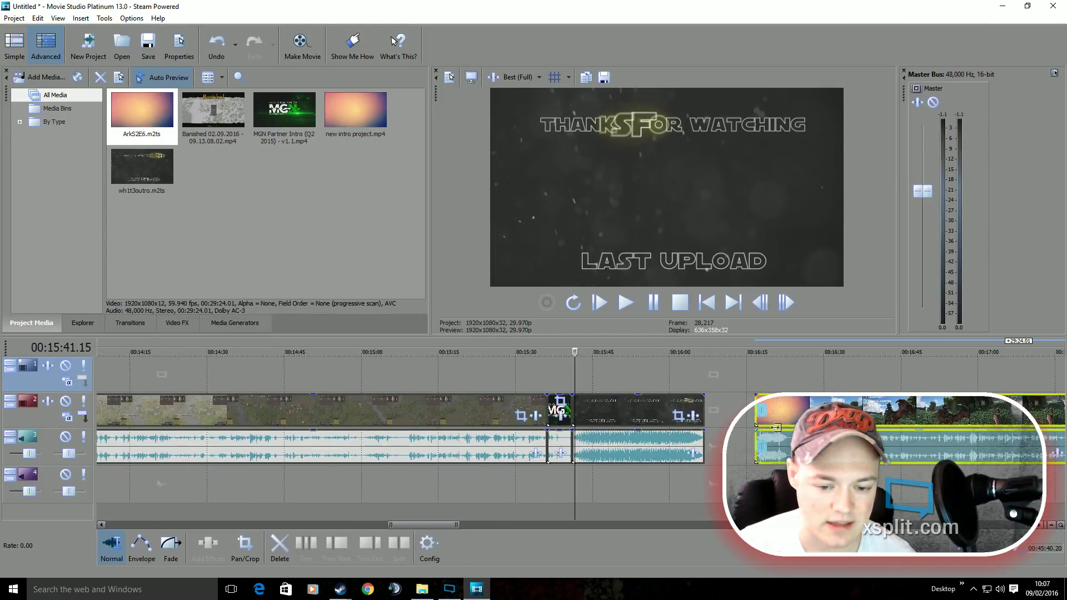
Step: Scrub through the opening of the ArkS2E6 clip to find the gameplay, and trim the clip's start to 00:16:51.25
{"action": "left_click", "coordinate": [895, 378]}
{"action": "scroll", "coordinate": [816, 406], "scroll_direction": "up", "scroll_amount": 5}
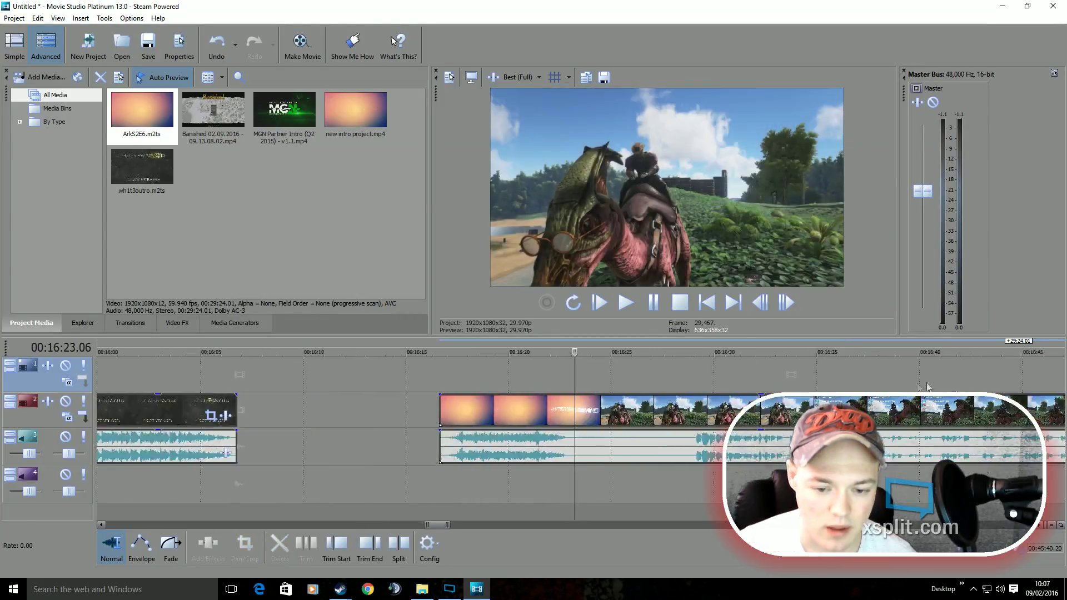
{"action": "scroll", "coordinate": [816, 406], "scroll_direction": "down", "scroll_amount": 2}
{"action": "scroll", "coordinate": [815, 406], "scroll_direction": "down", "scroll_amount": 3}
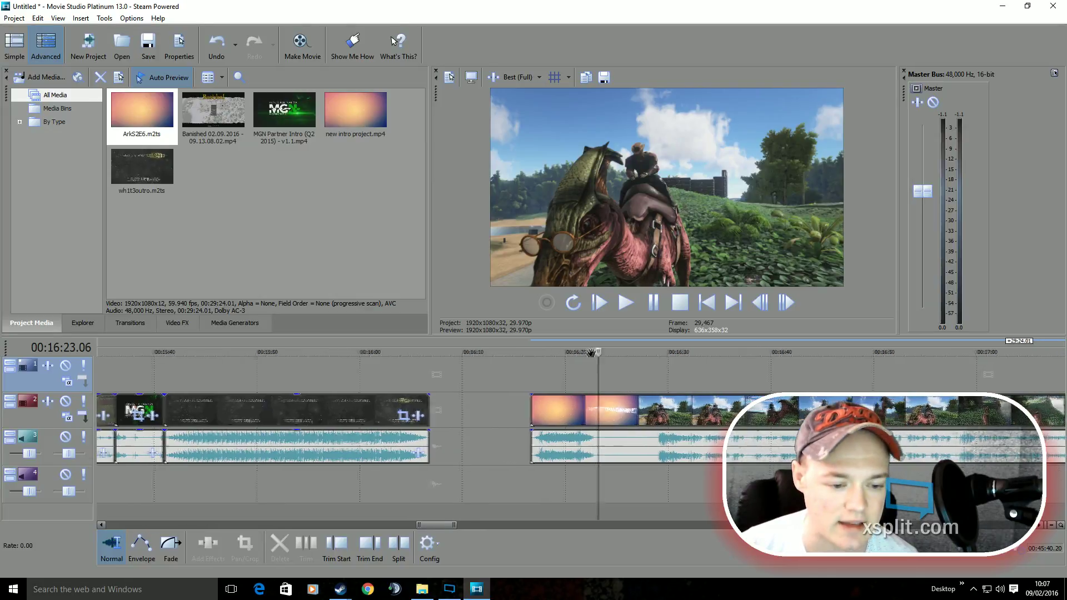
{"action": "scroll", "coordinate": [589, 366], "scroll_direction": "right", "scroll_amount": 5}
{"action": "left_click", "coordinate": [332, 355]}
{"action": "left_click_drag", "start_coordinate": [333, 356], "coordinate": [894, 379]}
{"action": "left_click_drag", "start_coordinate": [788, 381], "coordinate": [678, 381]}
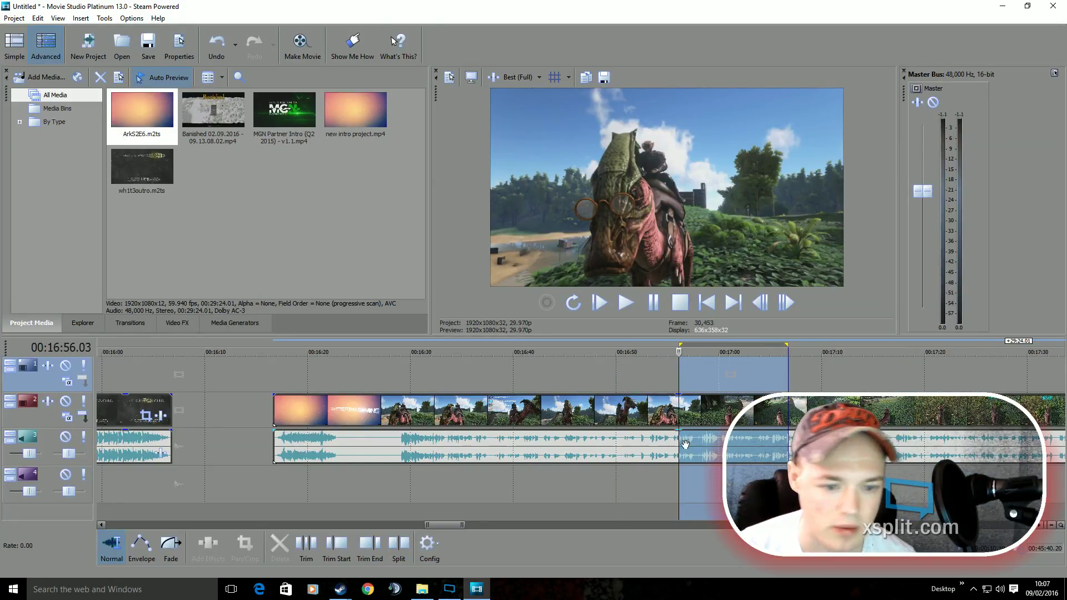
{"action": "left_click", "coordinate": [635, 370]}
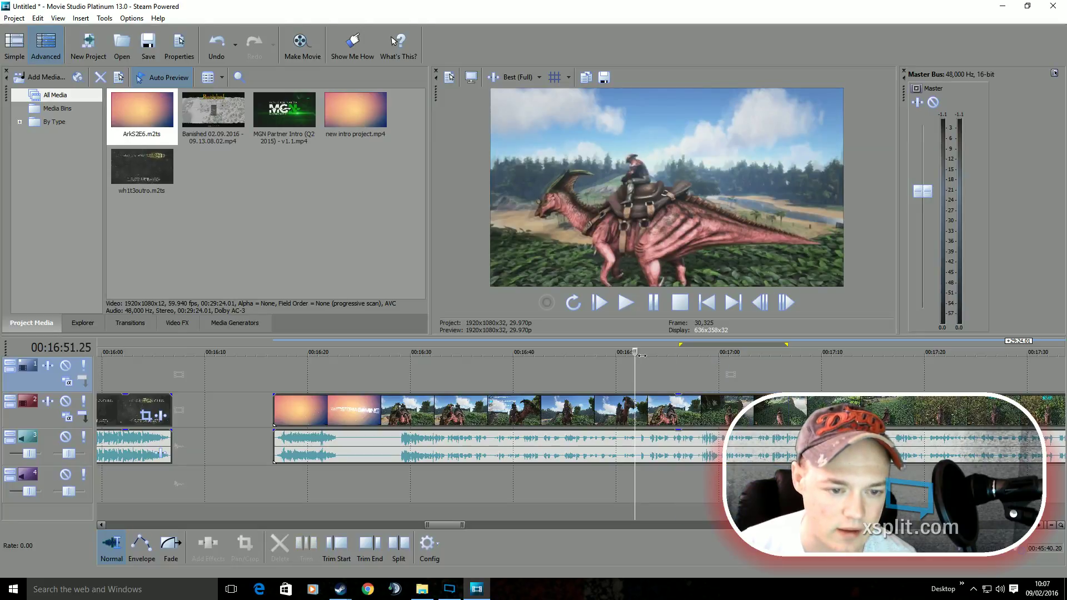
{"action": "left_click_drag", "start_coordinate": [426, 449], "coordinate": [788, 449]}
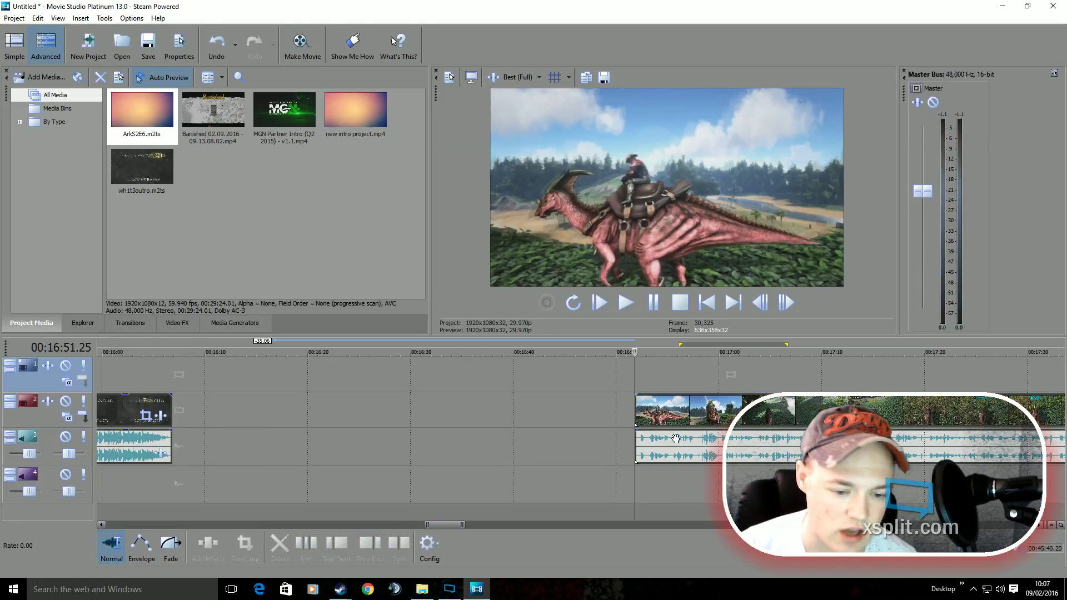
Step: Detach the ArkS2E6 clip's audio from its video and delete the audio
{"action": "right_click", "coordinate": [788, 449]}
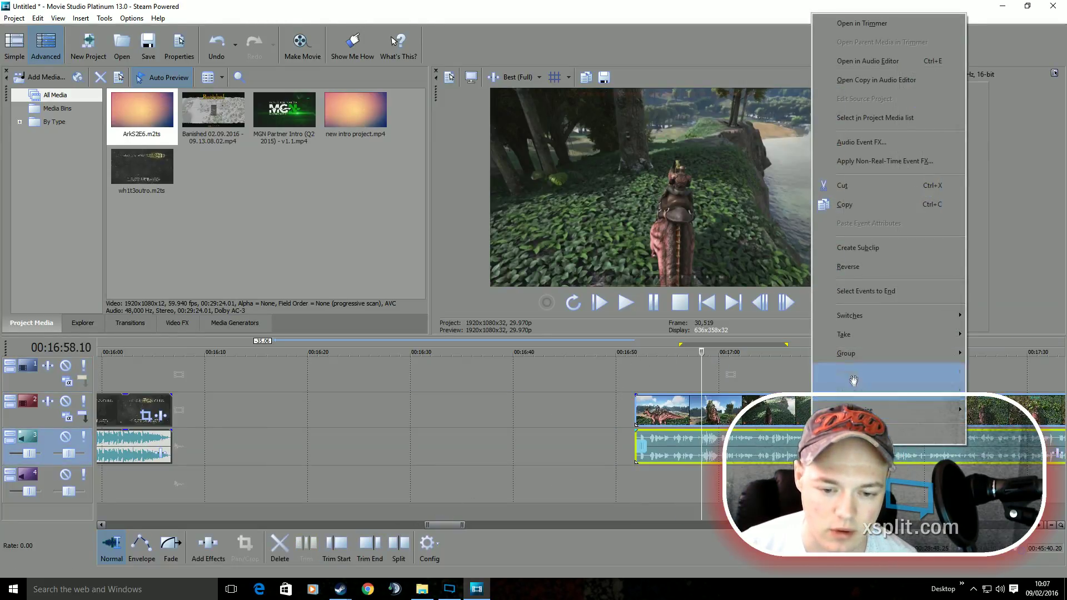
{"action": "mouse_move", "coordinate": [854, 384]}
{"action": "left_click", "coordinate": [773, 385]}
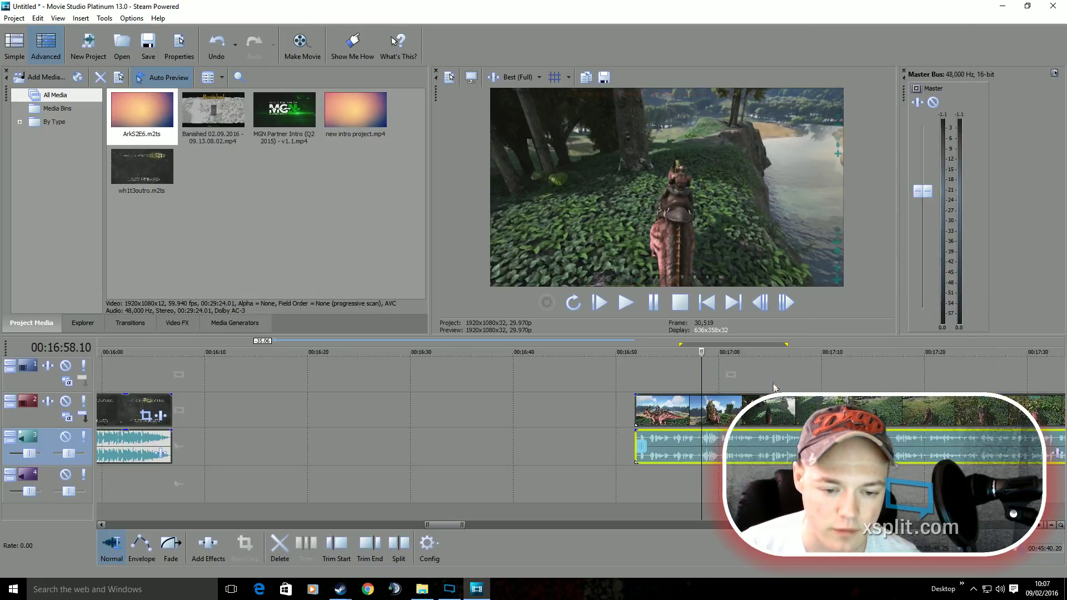
{"action": "key", "text": "Delete"}
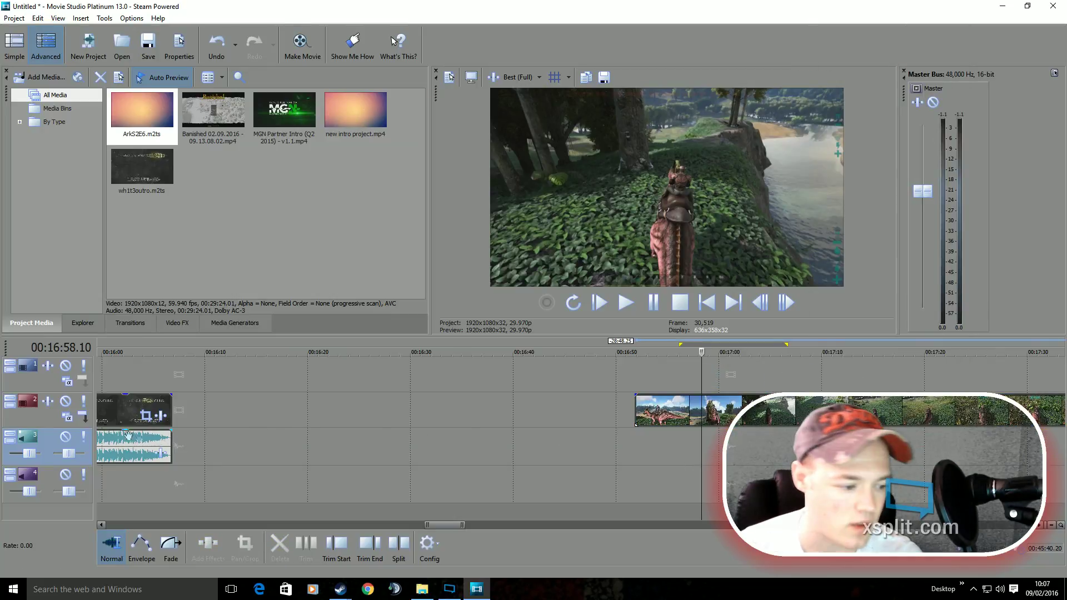
Step: Move the ArkS2E6 video onto video track 1 above the outro, aligning its start with the outro's start
{"action": "left_click", "coordinate": [662, 409]}
{"action": "left_click_drag", "start_coordinate": [662, 408], "coordinate": [571, 385]}
{"action": "scroll", "coordinate": [127, 378], "scroll_direction": "down", "scroll_amount": 3}
Step: Trim the ArkS2E6 video's end to 00:16:06.24 to match the outro's end, and select the trimmed clip
{"action": "left_click", "coordinate": [636, 424]}
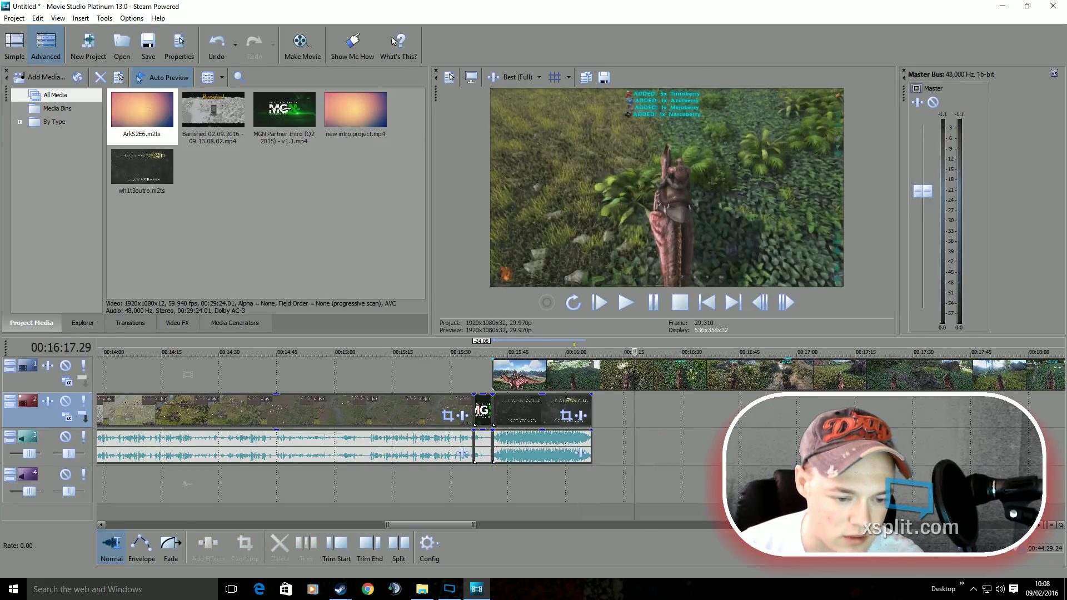
{"action": "left_click_drag", "start_coordinate": [629, 352], "coordinate": [595, 358]}
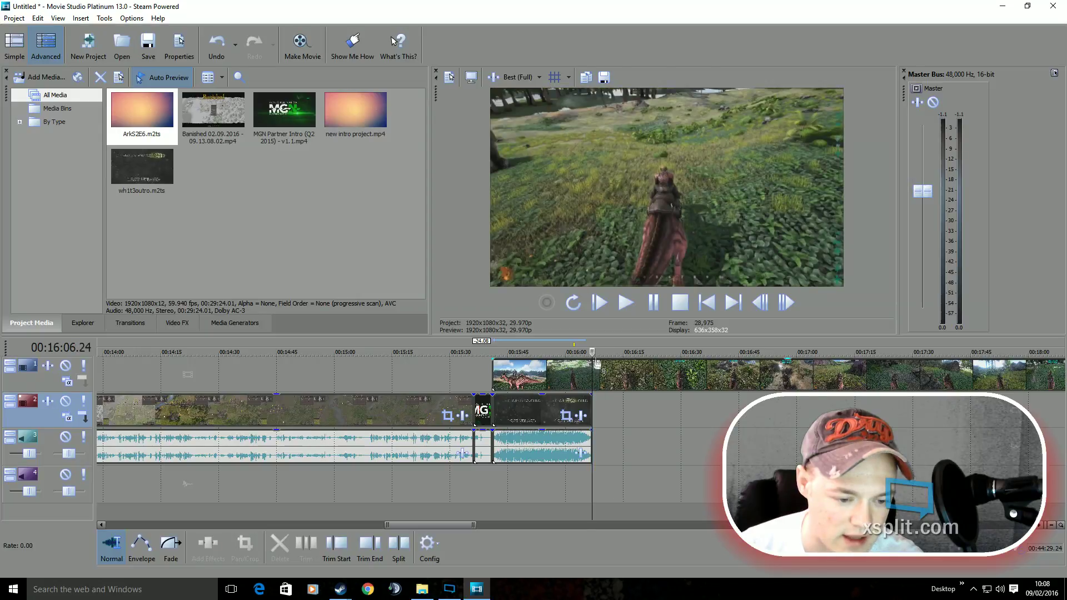
{"action": "left_click", "coordinate": [364, 549]}
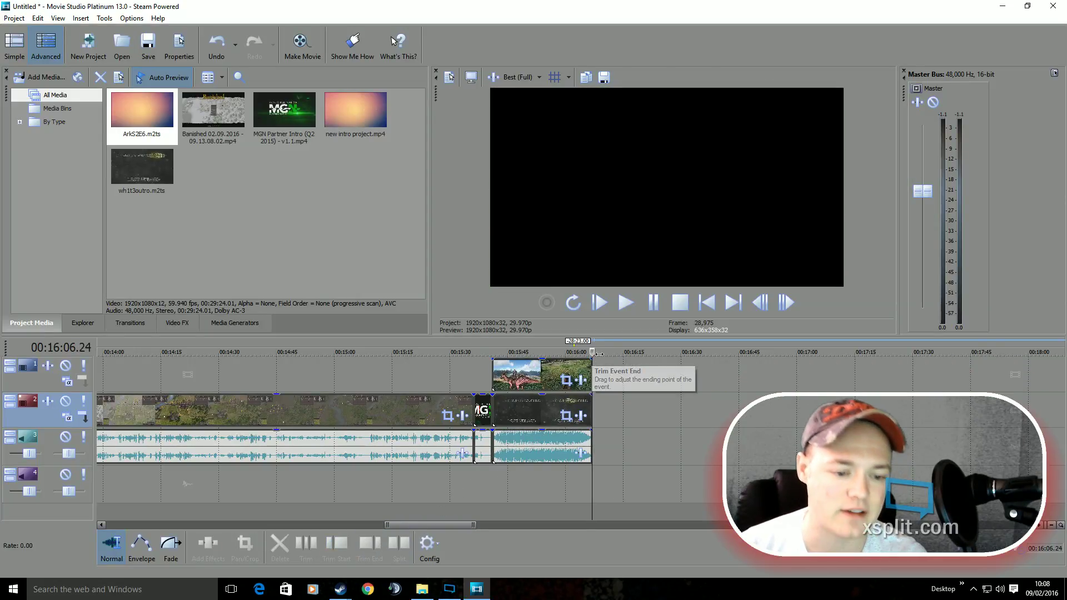
{"action": "left_click", "coordinate": [553, 376]}
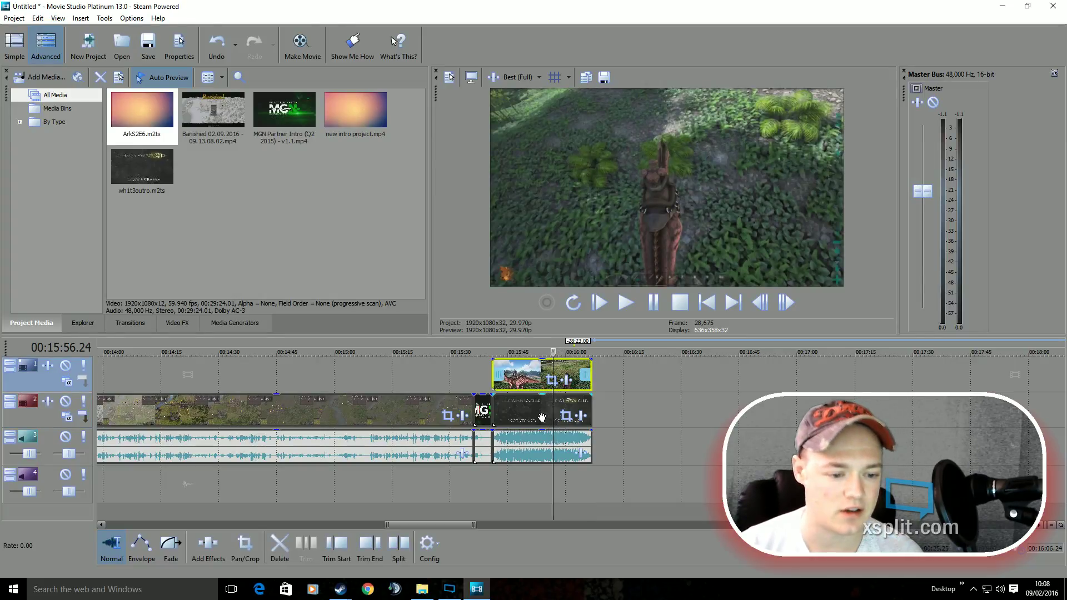
Step: Shrink the ArkS2E6 clip over the outro with Pan/Crop, enlarging its crop frame to a width of 3,360 and height of 2,160
{"action": "scroll", "coordinate": [545, 368], "scroll_direction": "up", "scroll_amount": 4}
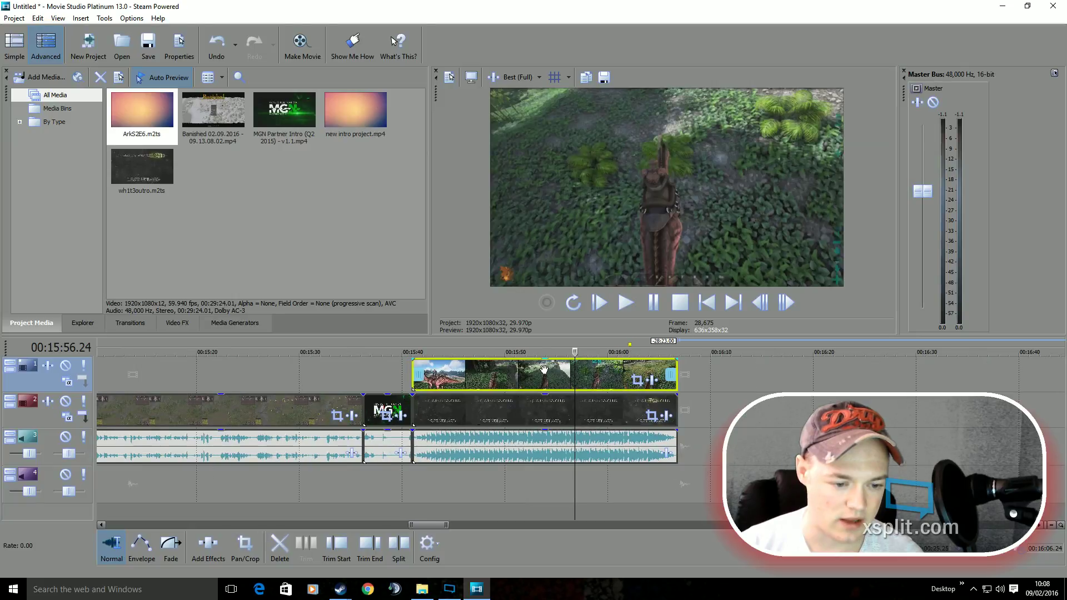
{"action": "right_click", "coordinate": [548, 377]}
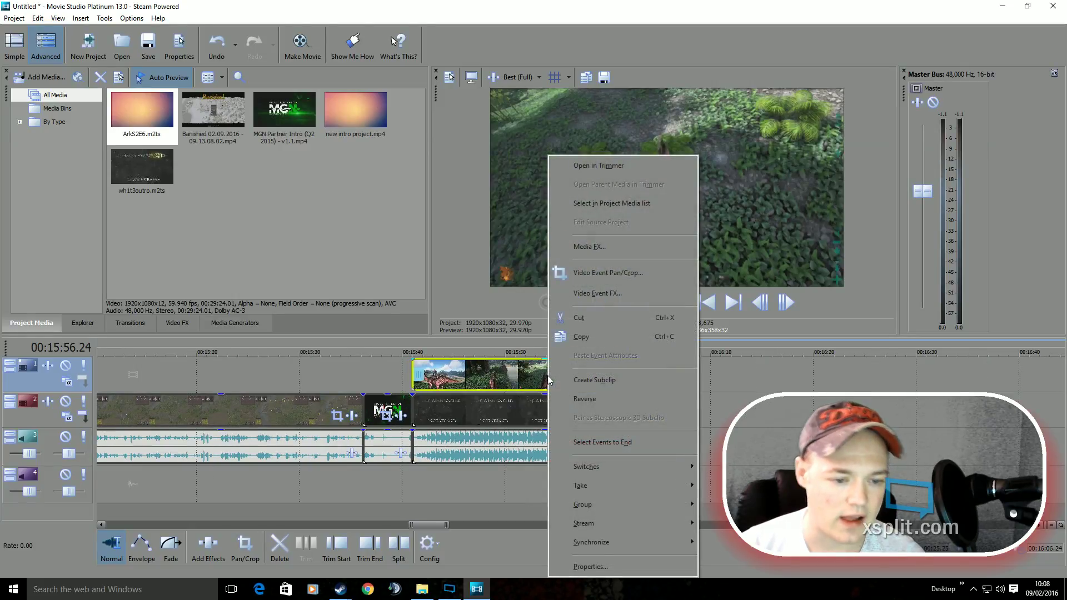
{"action": "left_click", "coordinate": [619, 275]}
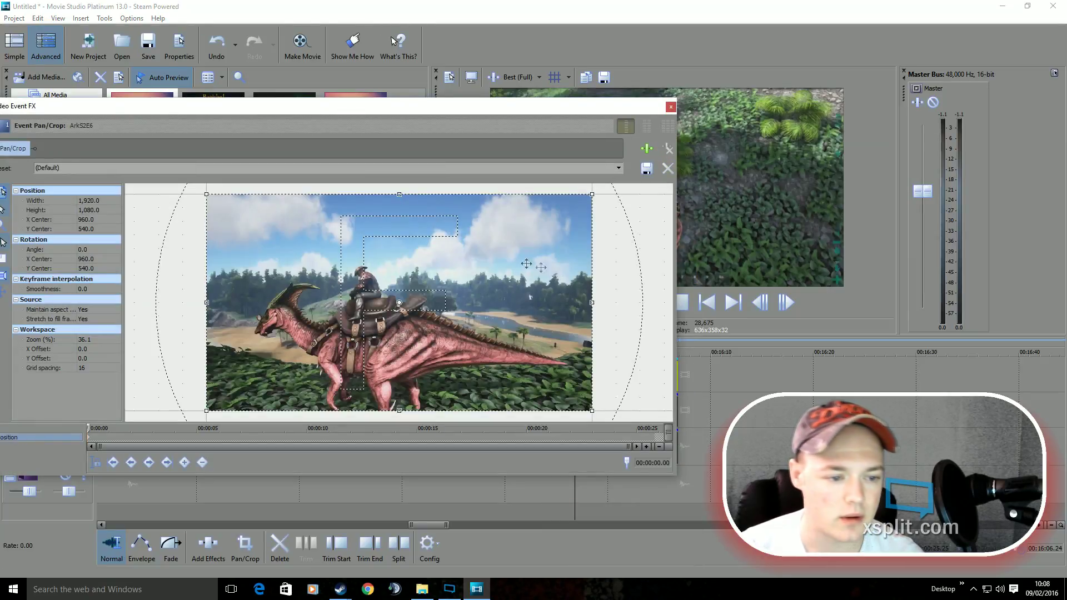
{"action": "left_click_drag", "start_coordinate": [522, 110], "coordinate": [716, 249]}
{"action": "scroll", "coordinate": [564, 394], "scroll_direction": "down", "scroll_amount": 6}
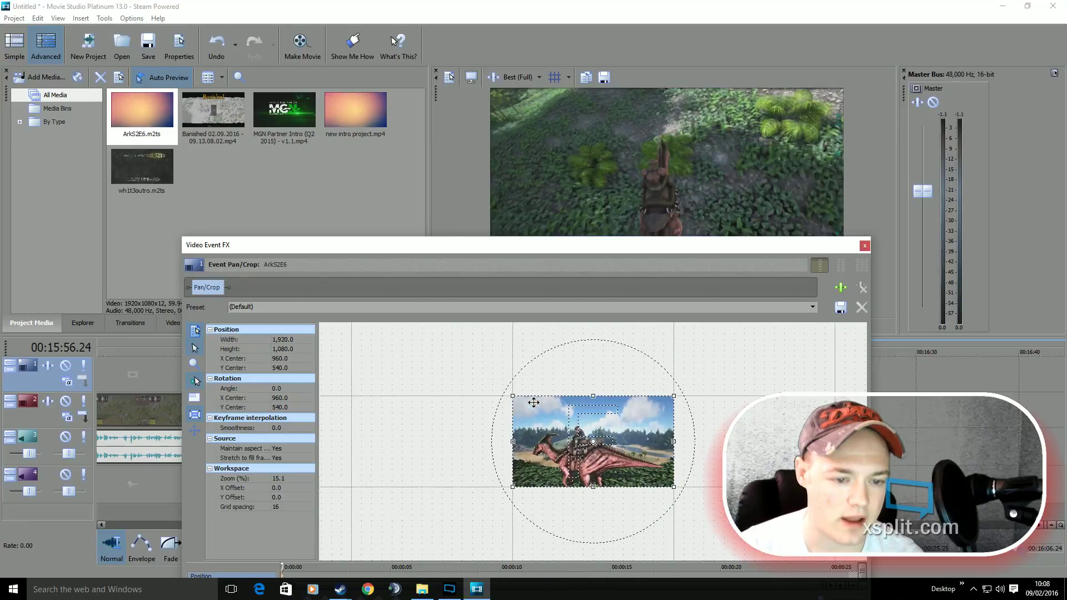
{"action": "scroll", "coordinate": [564, 394], "scroll_direction": "down", "scroll_amount": 1}
{"action": "left_click_drag", "start_coordinate": [539, 409], "coordinate": [499, 380]}
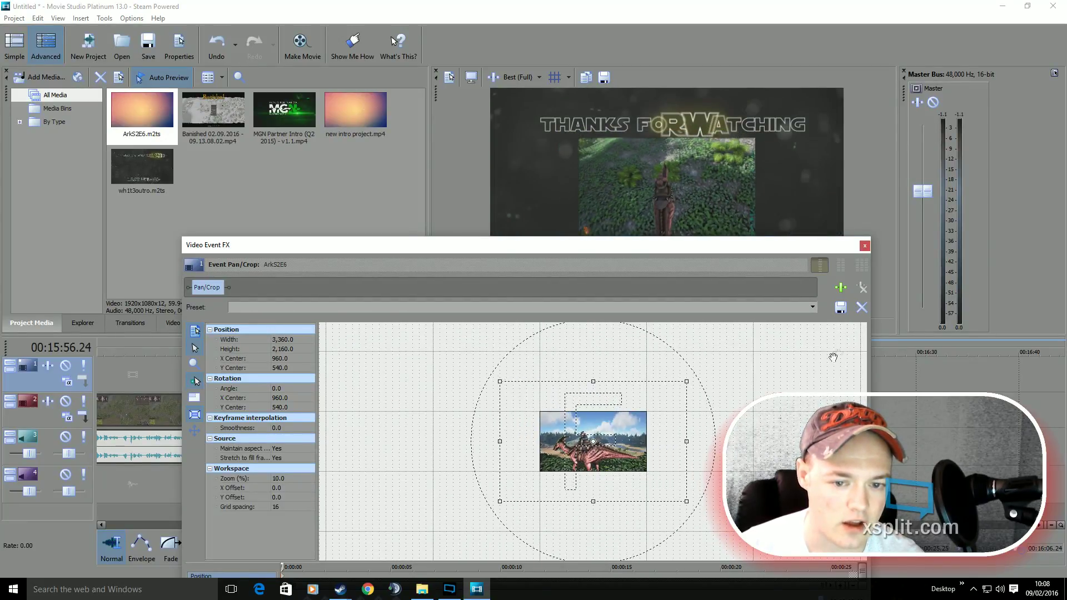
{"action": "left_click", "coordinate": [864, 246]}
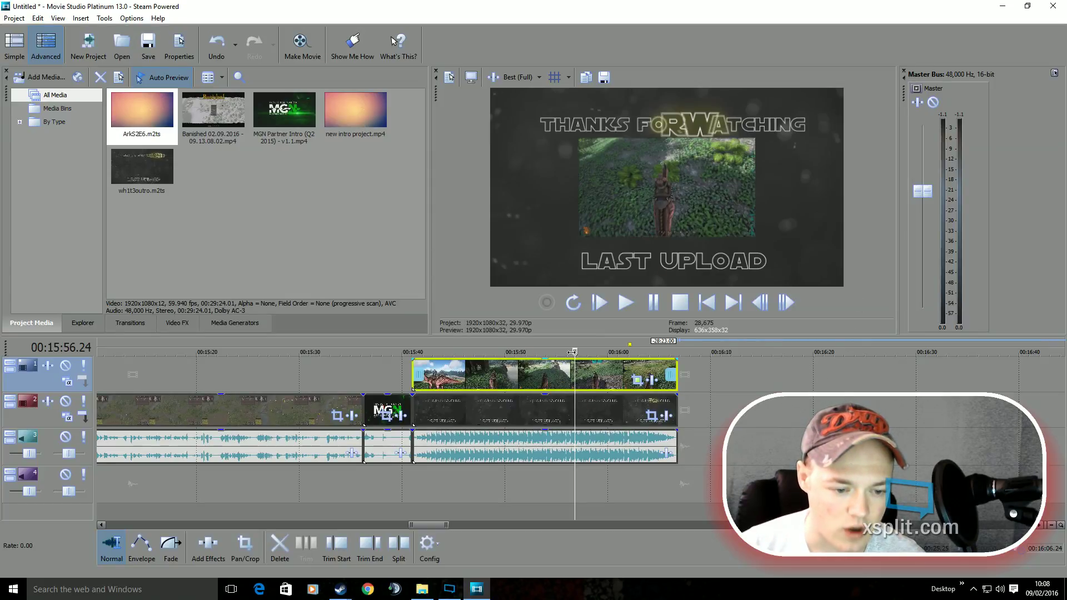
Step: Play back the outro from just before its start to check the overlaid ArkS2E6 footage
{"action": "left_click_drag", "start_coordinate": [575, 352], "coordinate": [407, 361]}
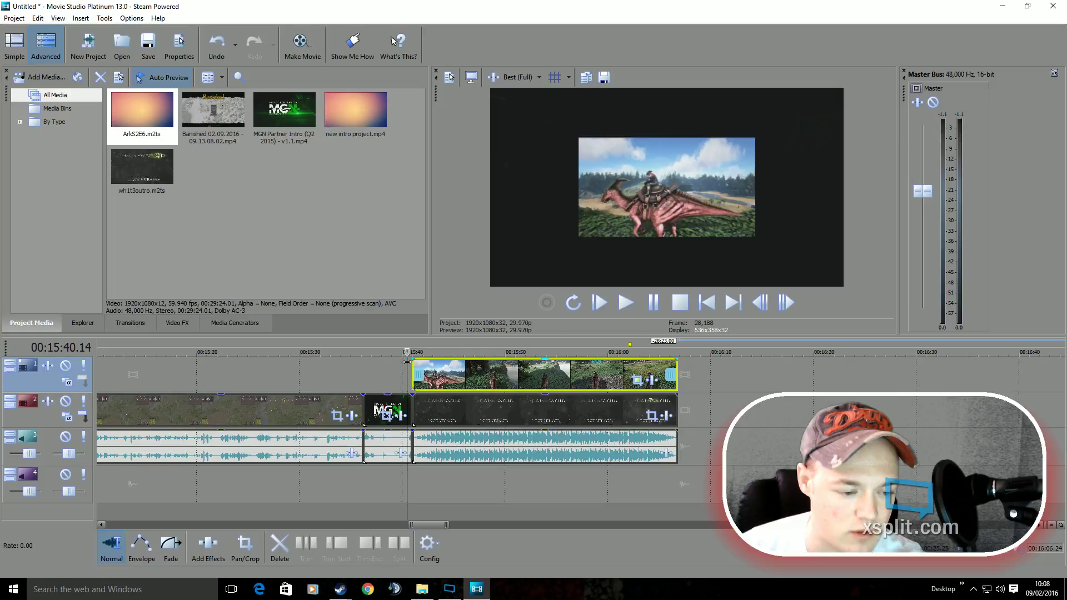
{"action": "key", "text": "space"}
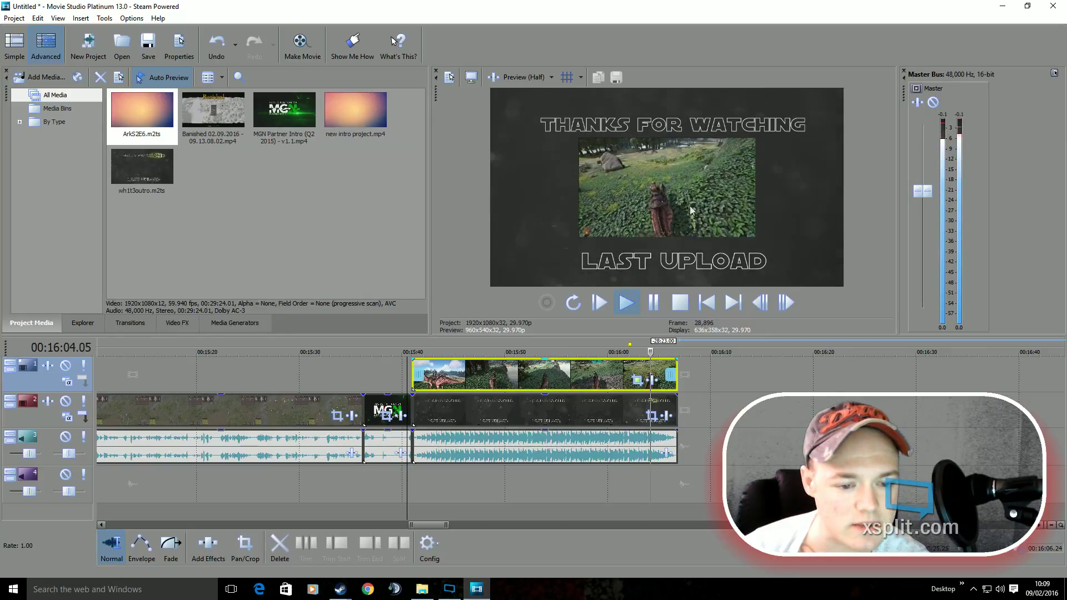
{"action": "left_click", "coordinate": [682, 304]}
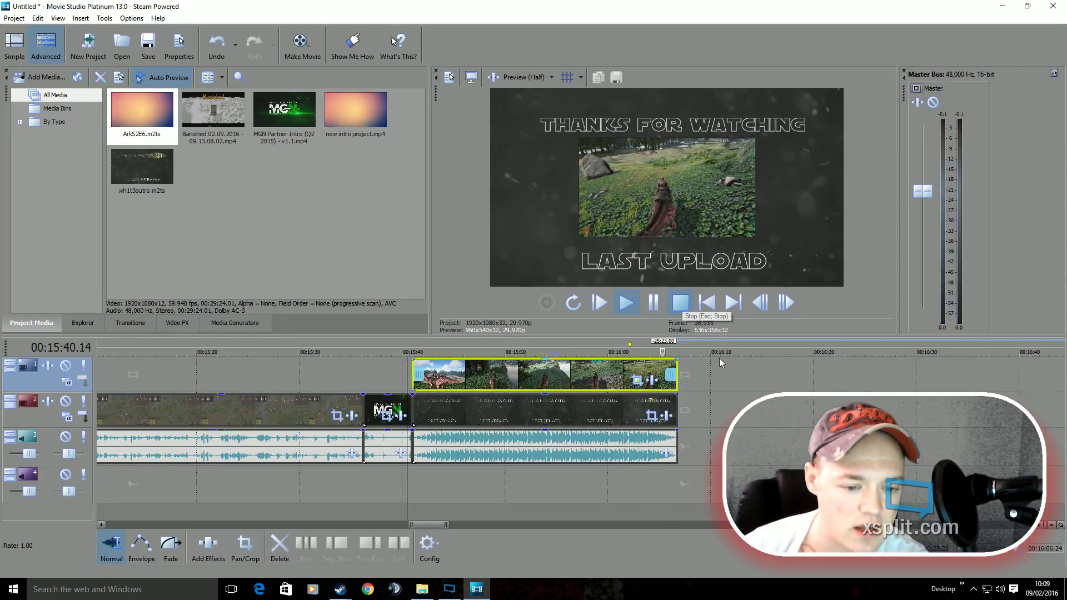
Step: Insert a new video track above the ArkS2E6 track and add a text media event to it near the outro's start
{"action": "right_click", "coordinate": [49, 381]}
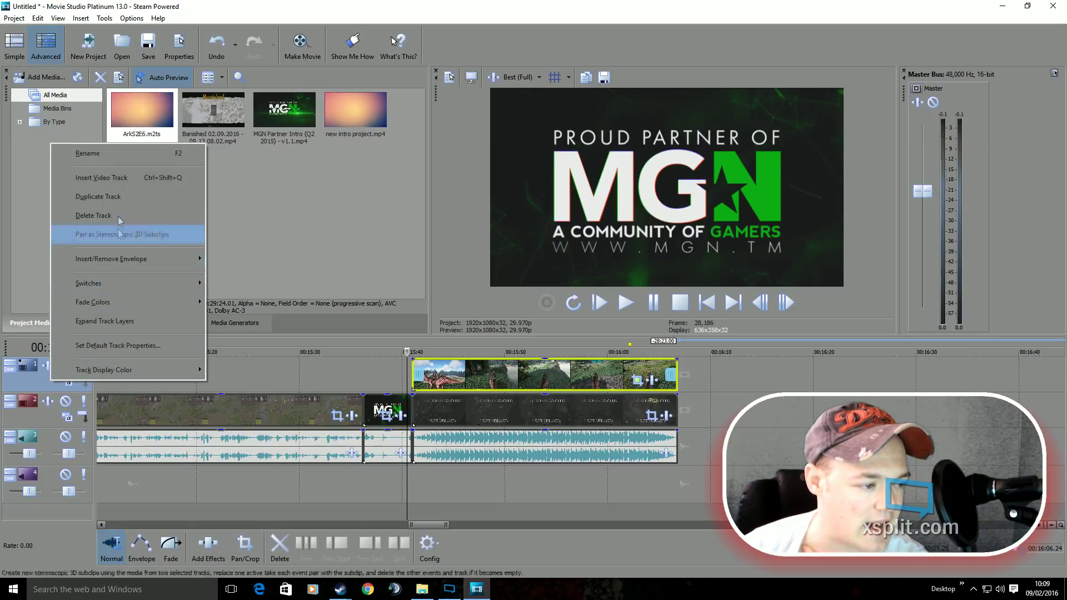
{"action": "left_click", "coordinate": [122, 180]}
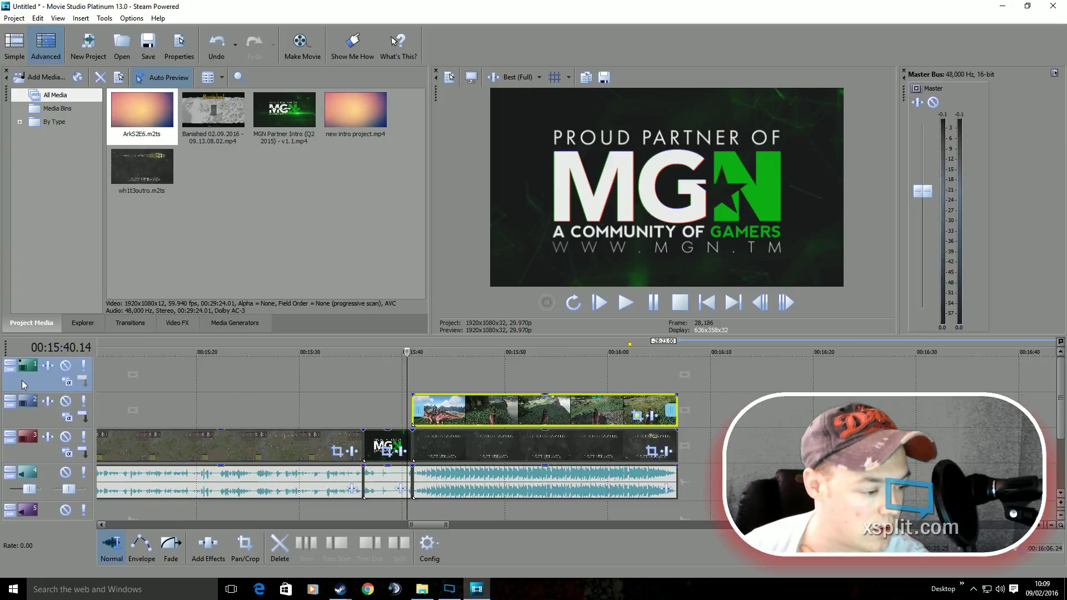
{"action": "right_click", "coordinate": [488, 369]}
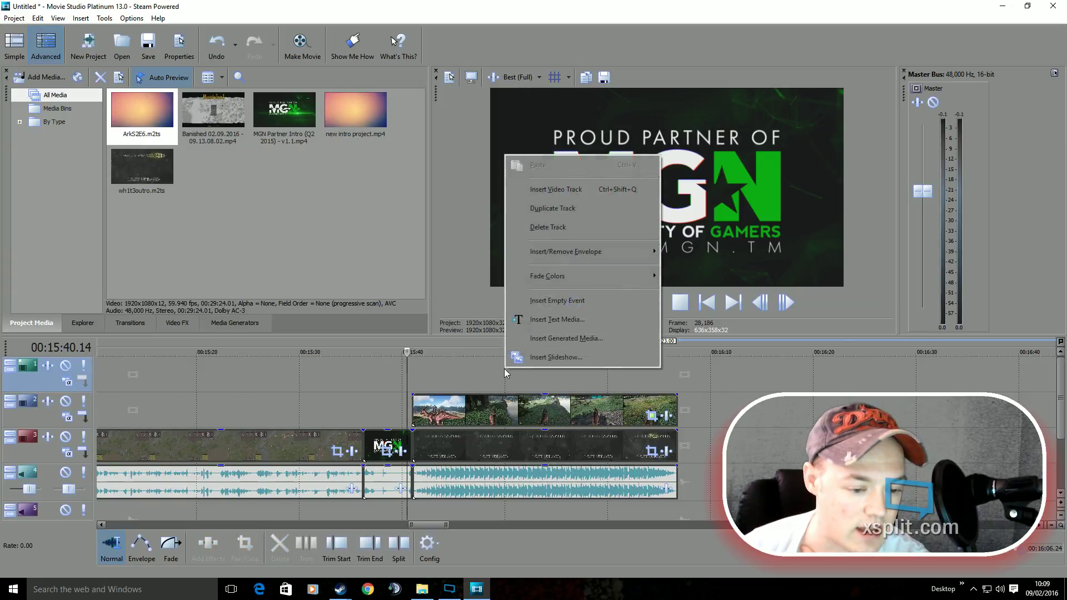
{"action": "left_click", "coordinate": [572, 320]}
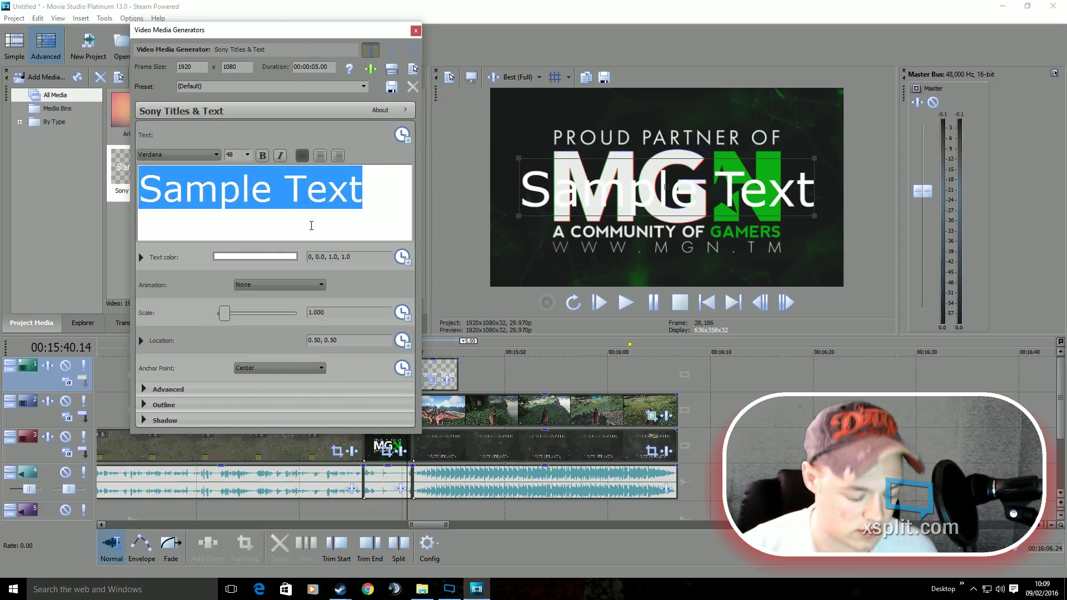
Step: Replace the sample text in the title with "Check Out Ark Series"
{"action": "type", "text": "Check "}
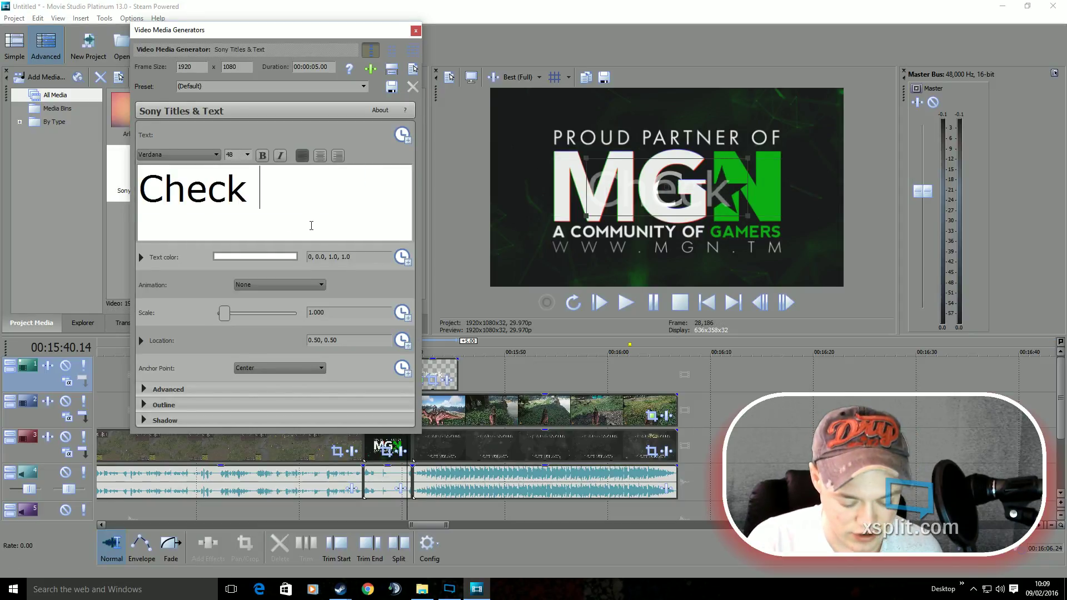
{"action": "type", "text": "out My "}
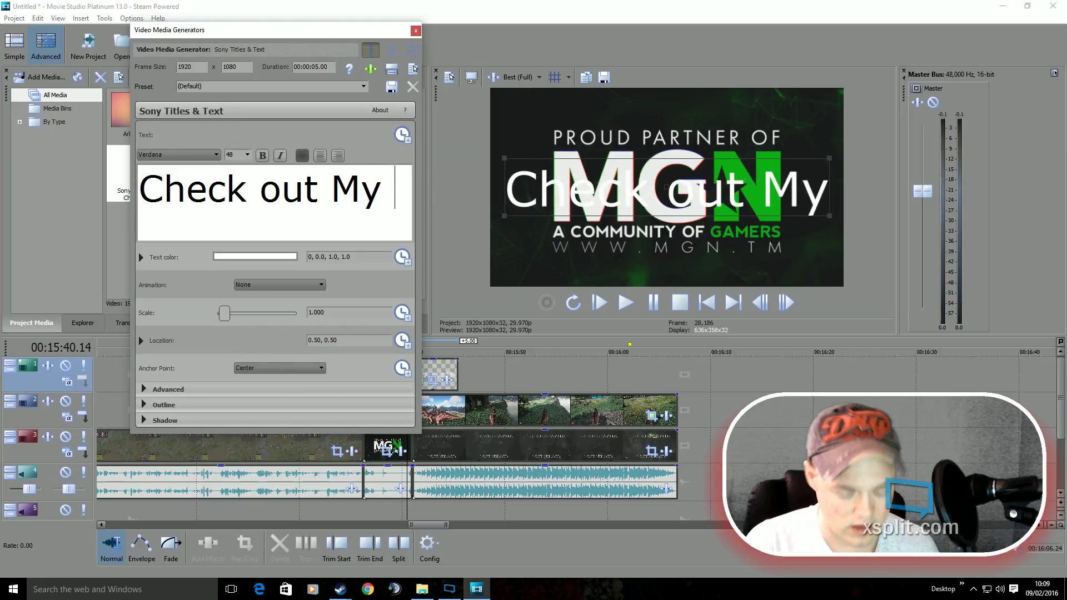
{"action": "type", "text": "ARK"}
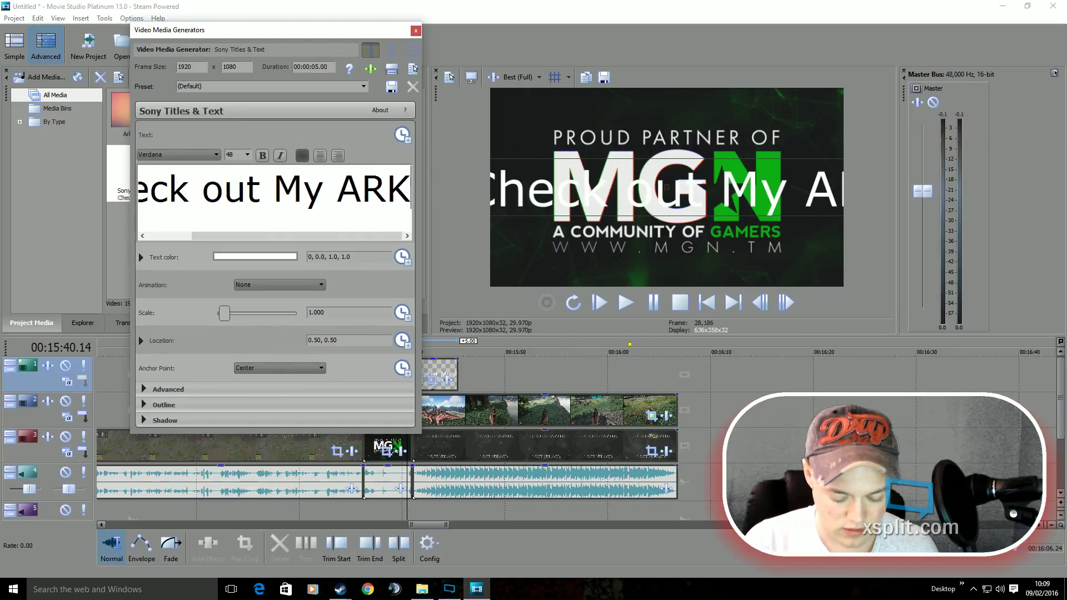
{"action": "key", "text": "BackSpace"}
{"action": "key", "text": "BackSpace"}
{"action": "key", "text": "BackSpace"}
{"action": "key", "text": "BackSpace"}
{"action": "key", "text": "BackSpace"}
{"action": "key", "text": "BackSpace"}
{"action": "key", "text": "BackSpace"}
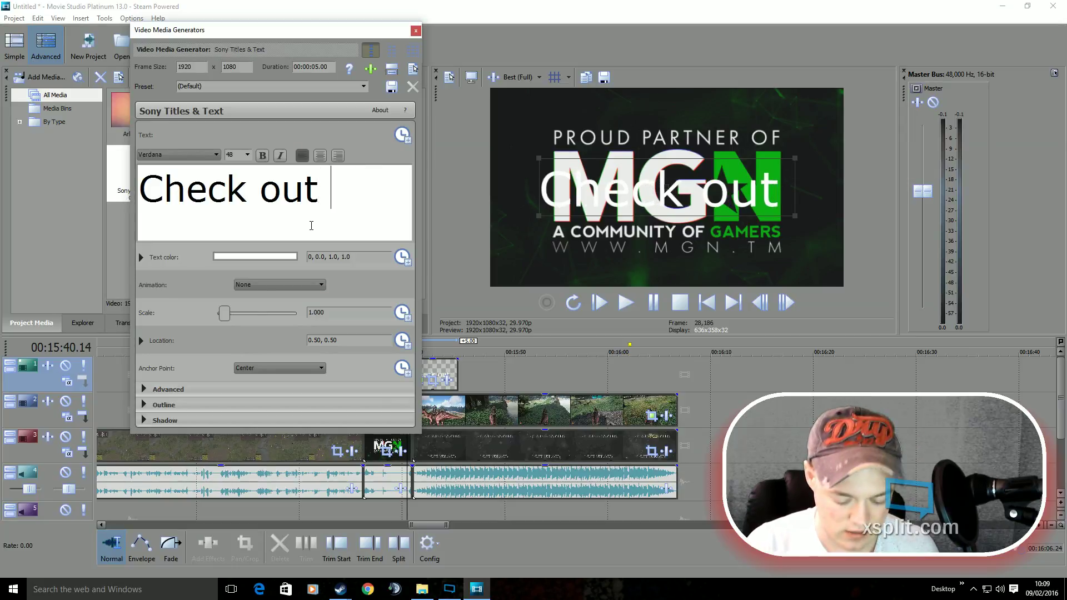
{"action": "key", "text": "BackSpace"}
{"action": "key", "text": "BackSpace"}
{"action": "key", "text": "BackSpace"}
{"action": "key", "text": "BackSpace"}
{"action": "type", "text": "OU"}
{"action": "key", "text": "BackSpace"}
{"action": "type", "text": "ut"}
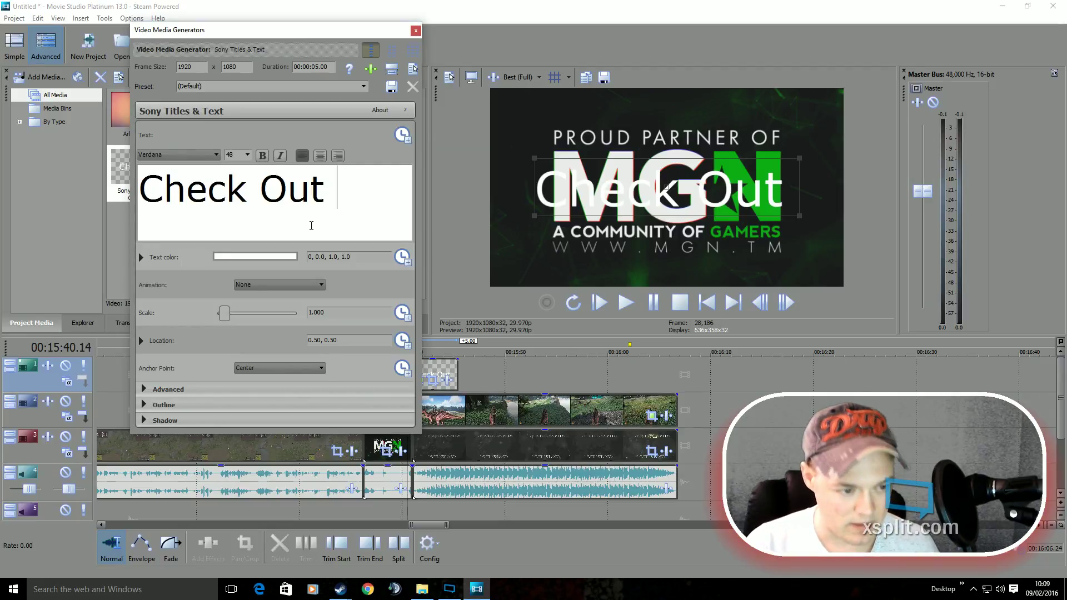
{"action": "type", "text": " Ar"}
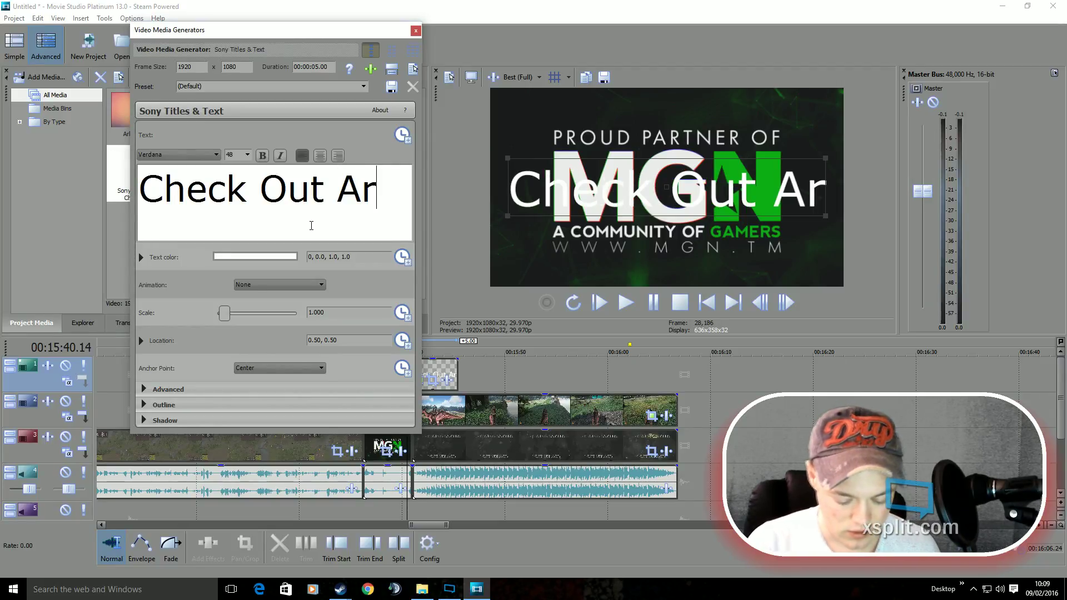
{"action": "type", "text": "k Series"}
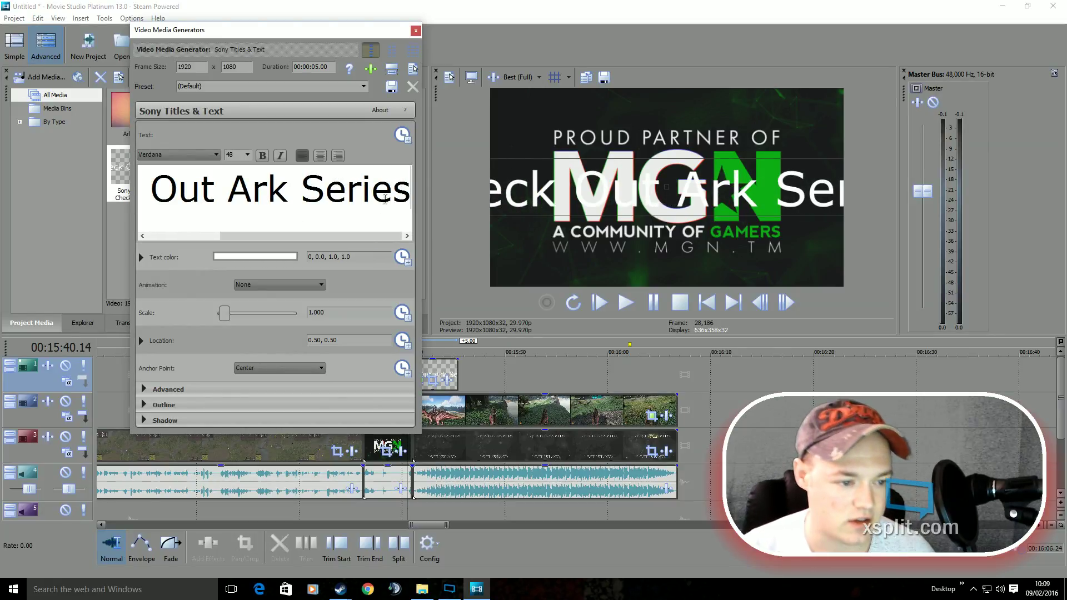
Step: Change the font of the whole title text to CGF Locust Resistance
{"action": "key", "text": "ctrl+shift+Left"}
{"action": "key", "text": "ctrl+shift+Left"}
{"action": "key", "text": "ctrl+shift+Left"}
{"action": "key", "text": "ctrl+shift+Left"}
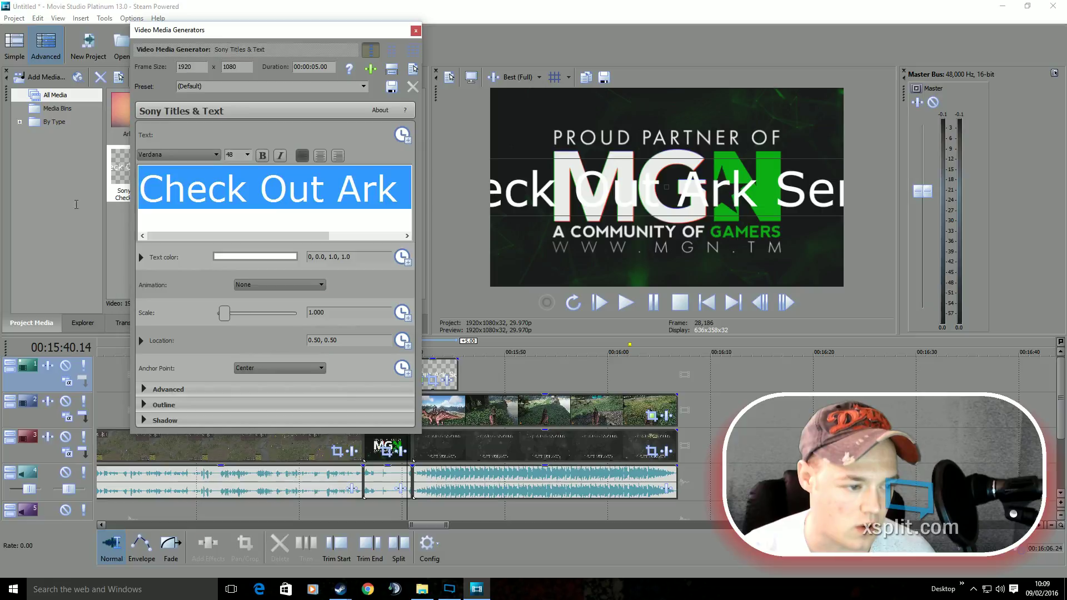
{"action": "left_click", "coordinate": [215, 155]}
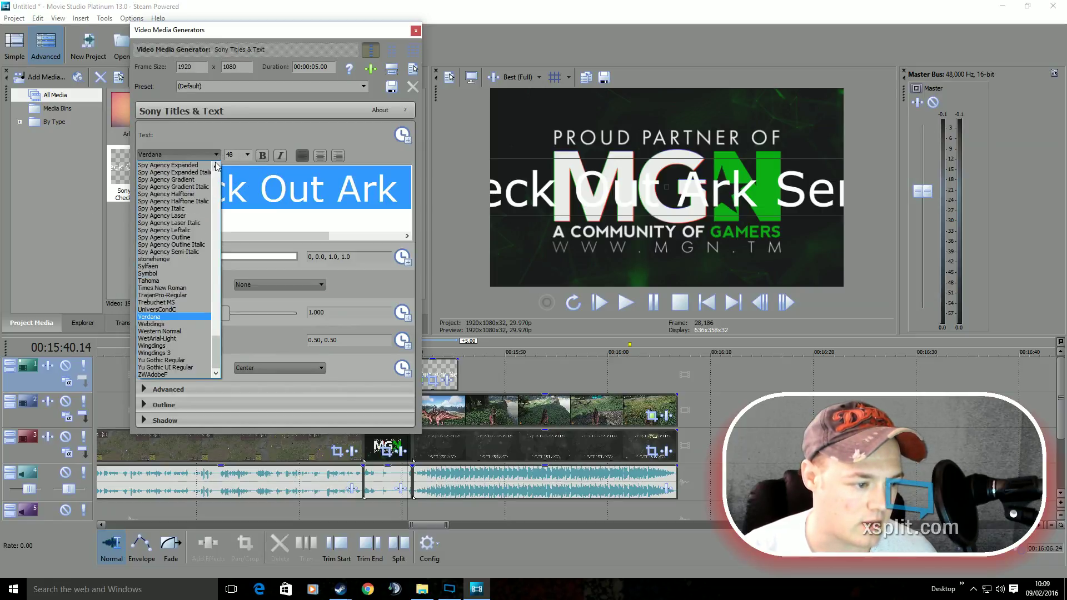
{"action": "scroll", "coordinate": [168, 249], "scroll_direction": "up", "scroll_amount": 3}
{"action": "scroll", "coordinate": [168, 248], "scroll_direction": "up", "scroll_amount": 12}
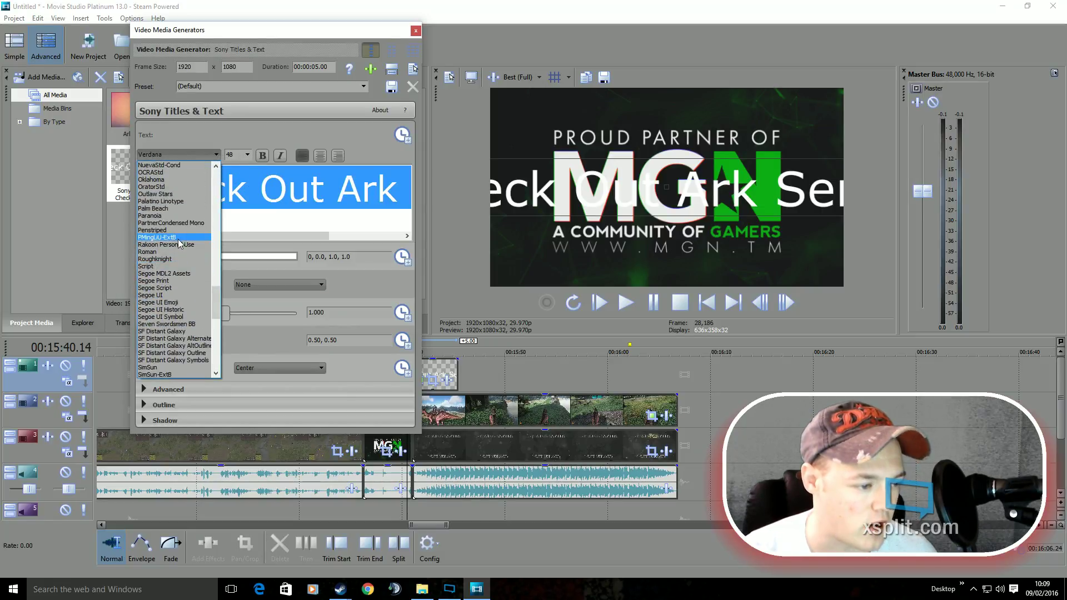
{"action": "scroll", "coordinate": [172, 261], "scroll_direction": "up", "scroll_amount": 8}
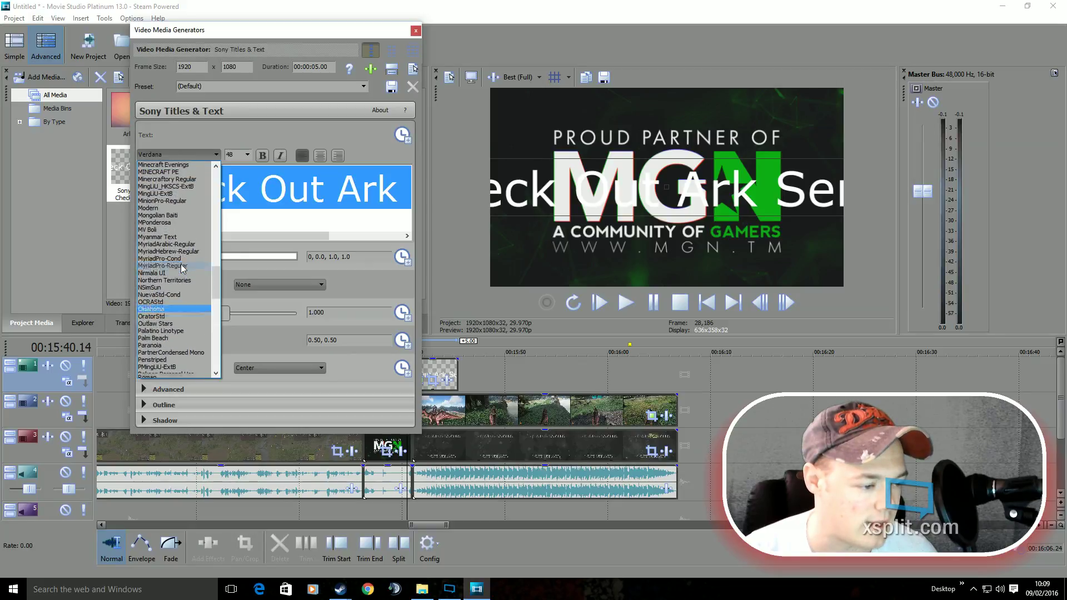
{"action": "scroll", "coordinate": [179, 253], "scroll_direction": "up", "scroll_amount": 8}
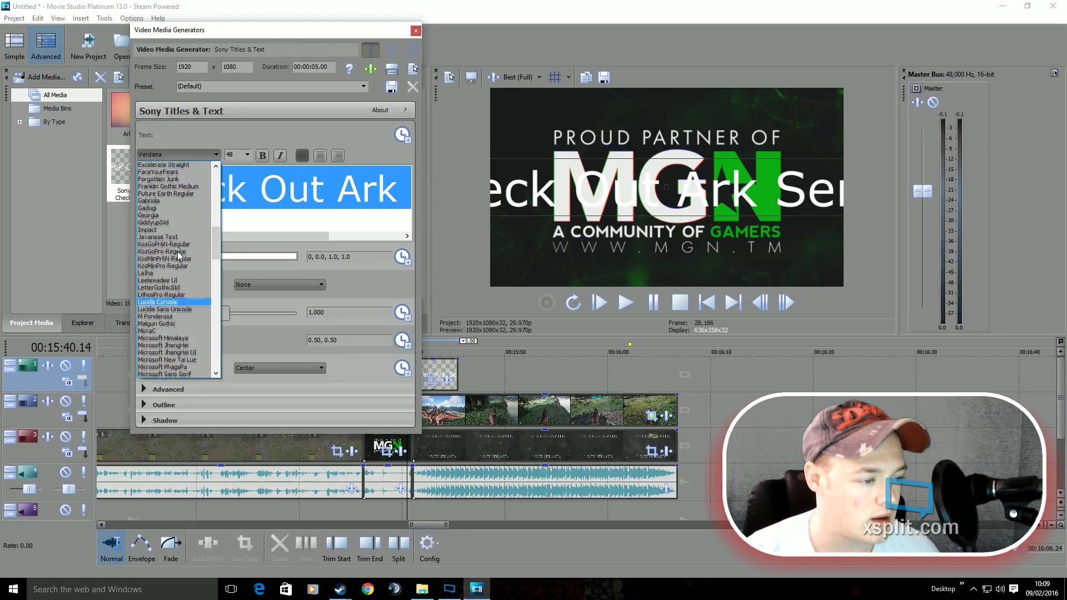
{"action": "scroll", "coordinate": [178, 253], "scroll_direction": "up", "scroll_amount": 6}
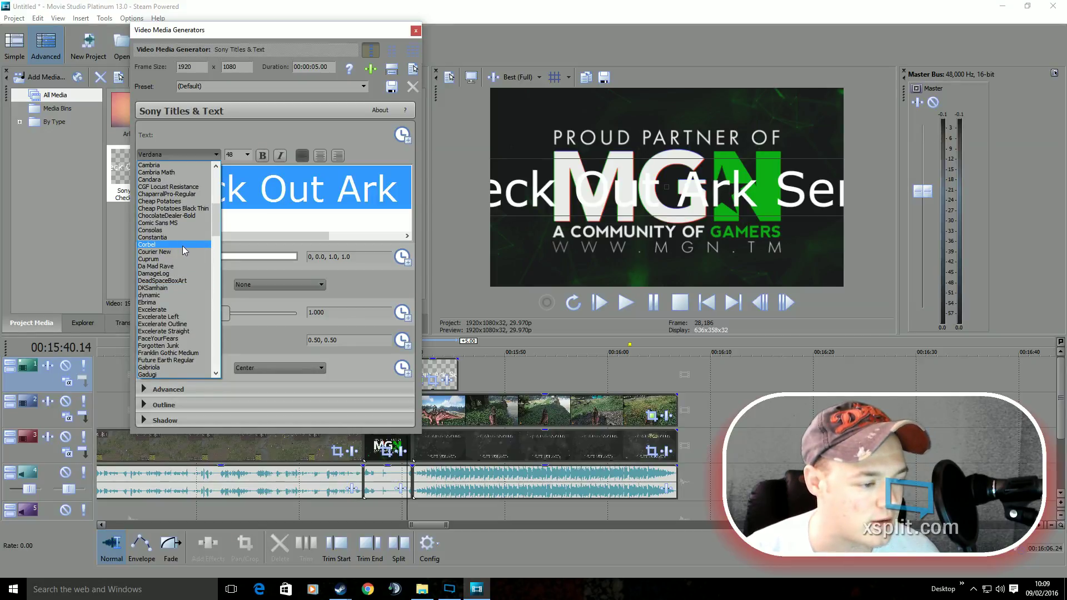
{"action": "scroll", "coordinate": [182, 246], "scroll_direction": "up", "scroll_amount": 3}
{"action": "scroll", "coordinate": [185, 250], "scroll_direction": "up", "scroll_amount": 3}
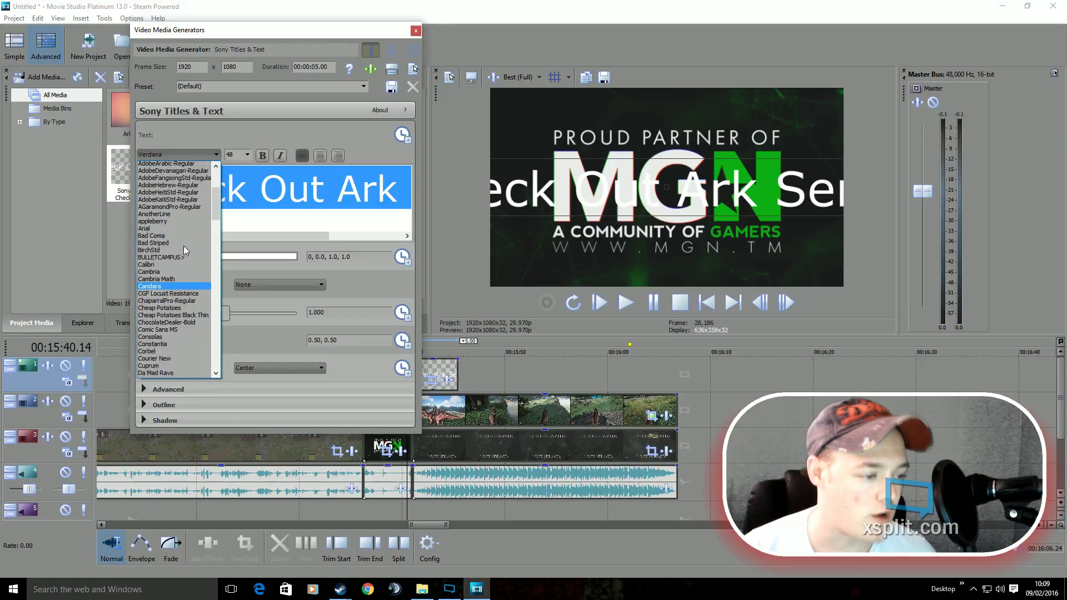
{"action": "scroll", "coordinate": [186, 244], "scroll_direction": "down", "scroll_amount": 2}
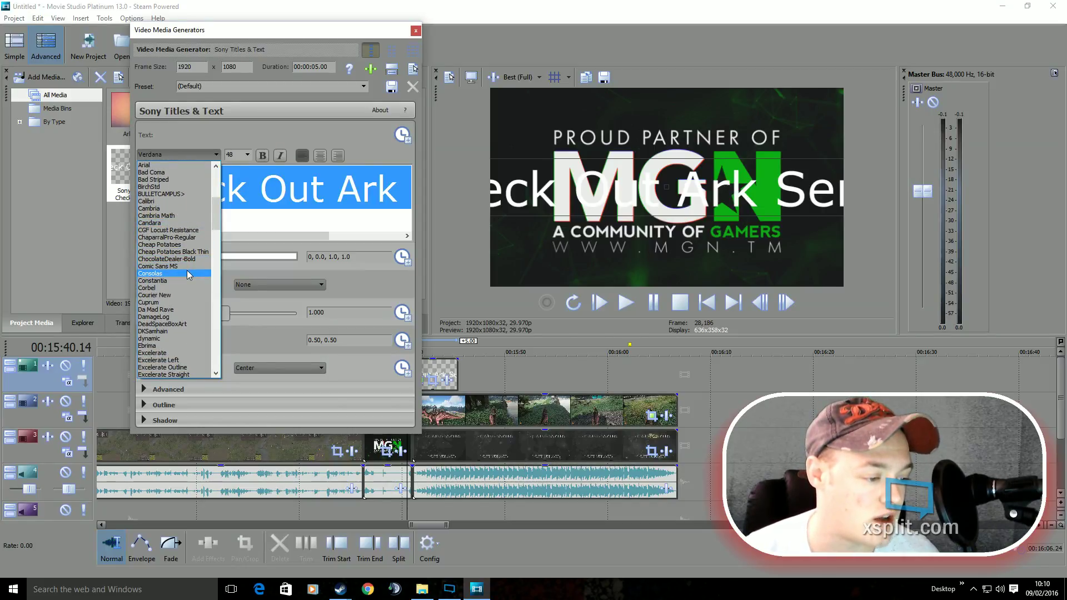
{"action": "scroll", "coordinate": [187, 282], "scroll_direction": "down", "scroll_amount": 1}
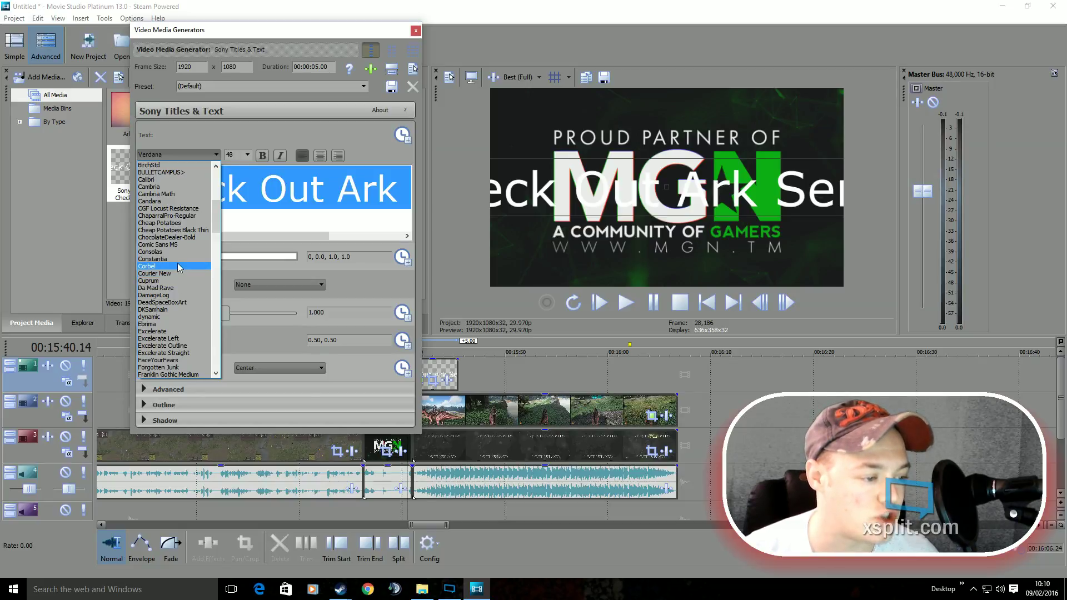
{"action": "scroll", "coordinate": [189, 257], "scroll_direction": "up", "scroll_amount": 2}
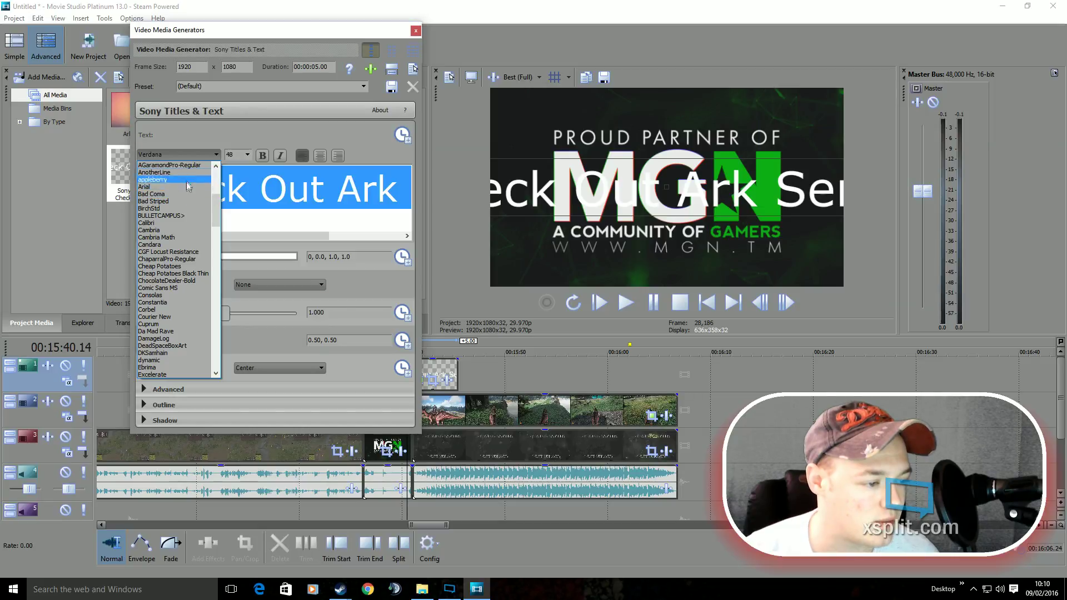
{"action": "left_click", "coordinate": [180, 254]}
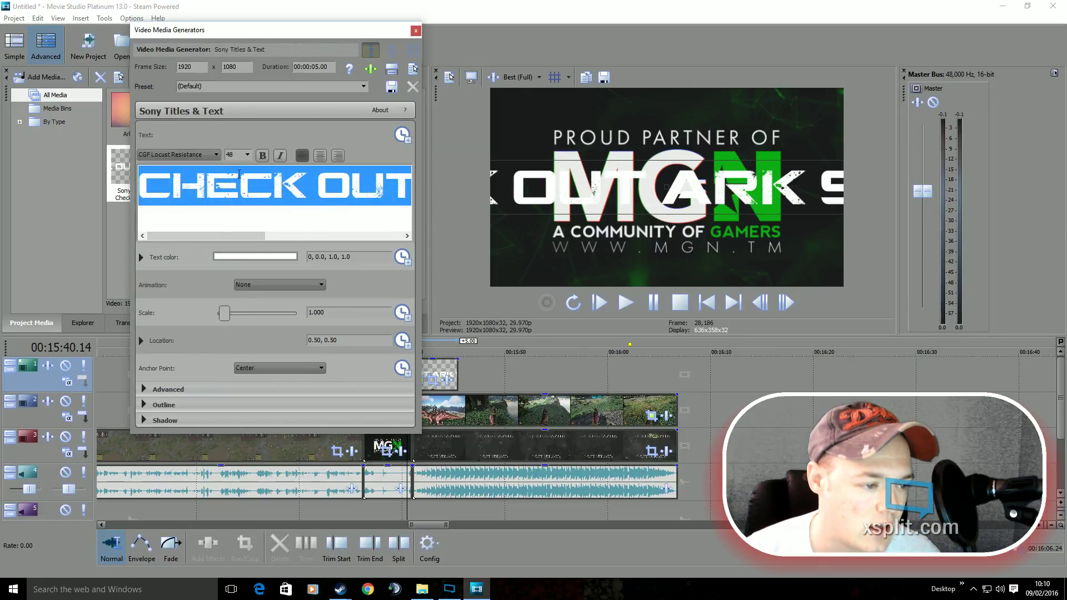
Step: Set the title's font size to 22 and move "Ark Series" onto a second line
{"action": "left_click", "coordinate": [248, 154]}
{"action": "left_click", "coordinate": [234, 215]}
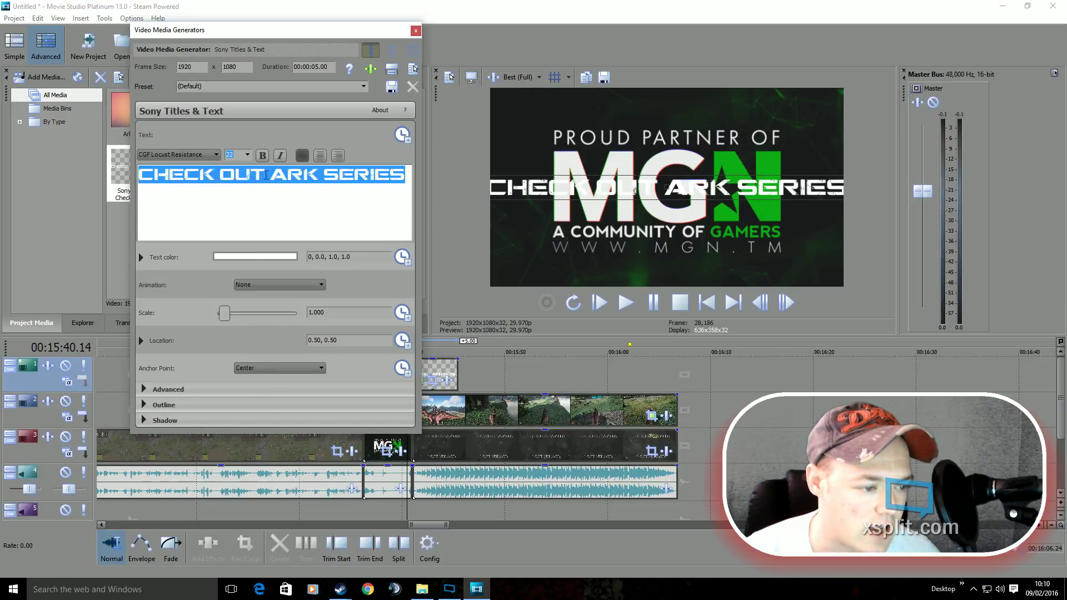
{"action": "left_click", "coordinate": [270, 175]}
{"action": "key", "text": "Return"}
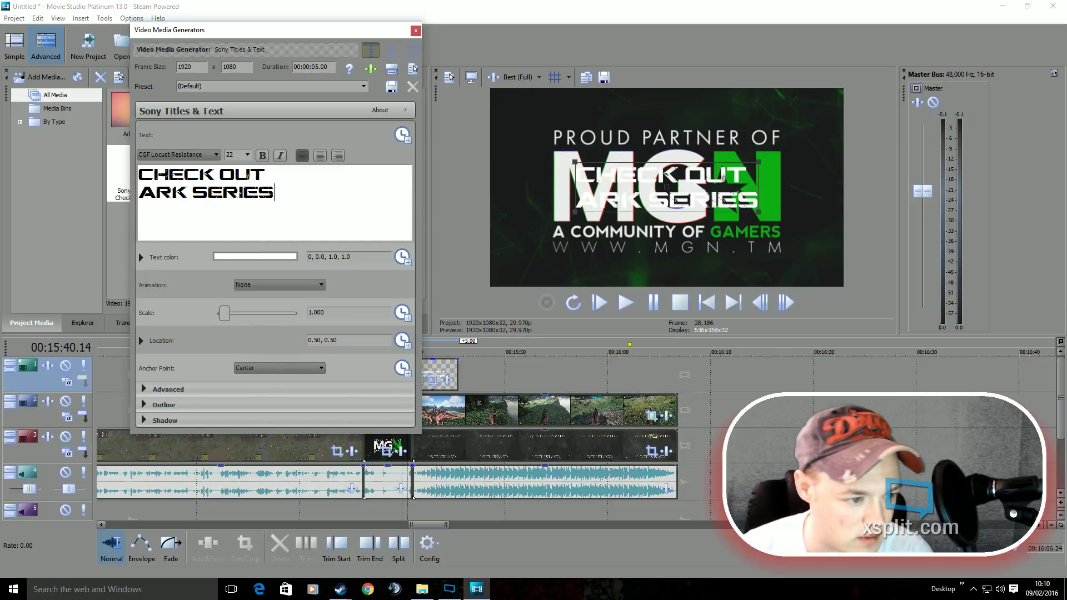
Step: Add the word "MY" at the end of the title's first line, after "Check Out"
{"action": "key", "text": "ctrl+a"}
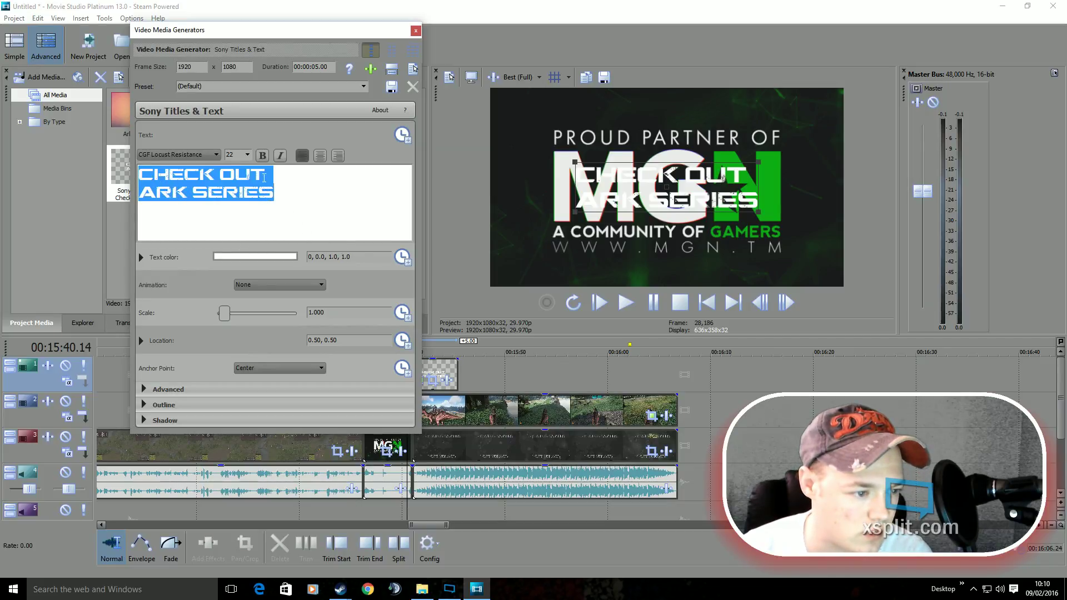
{"action": "left_click", "coordinate": [278, 179]}
{"action": "type", "text": "M"}
{"action": "key", "text": "BackSpace"}
{"action": "type", "text": "MY"}
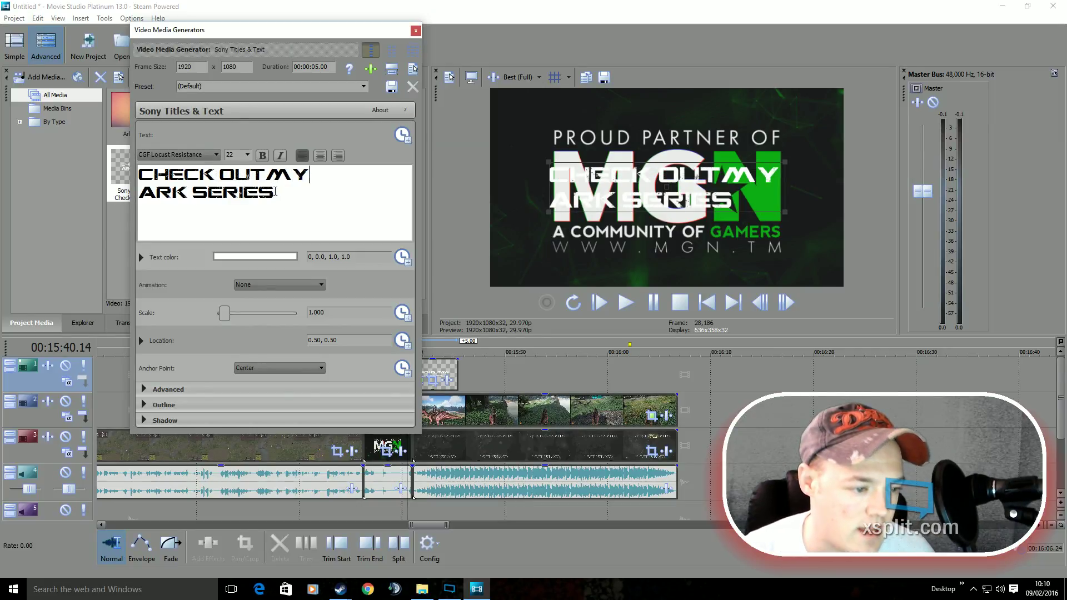
Step: Center-align the whole title text and set its text color to blue (206, 0.83, 1.0, 1.0)
{"action": "left_click_drag", "start_coordinate": [275, 192], "coordinate": [142, 165]}
{"action": "left_click", "coordinate": [320, 158]}
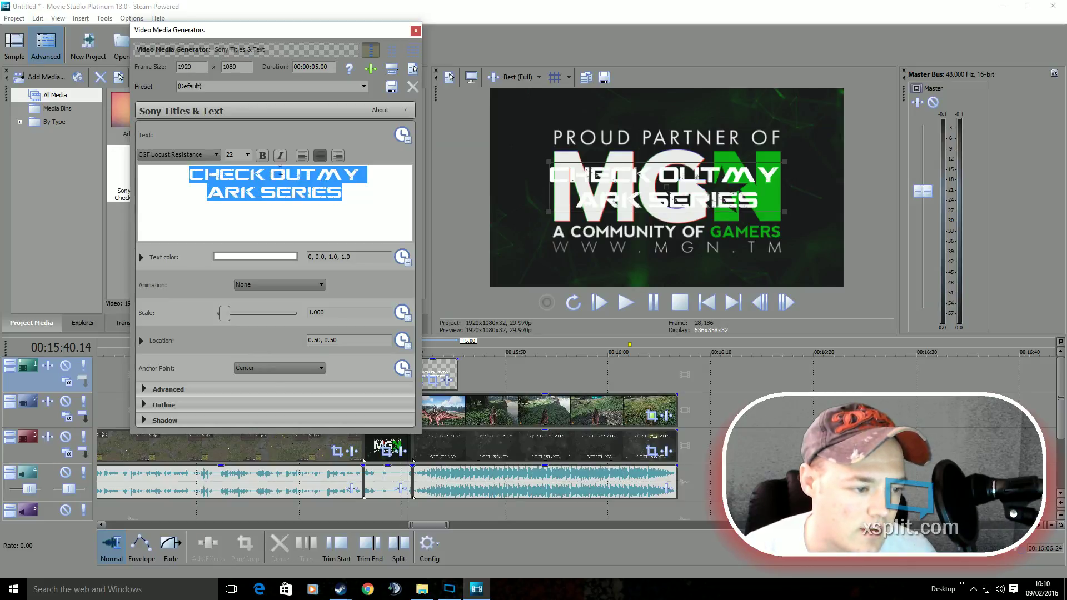
{"action": "left_click", "coordinate": [243, 257]}
{"action": "left_click", "coordinate": [233, 288]}
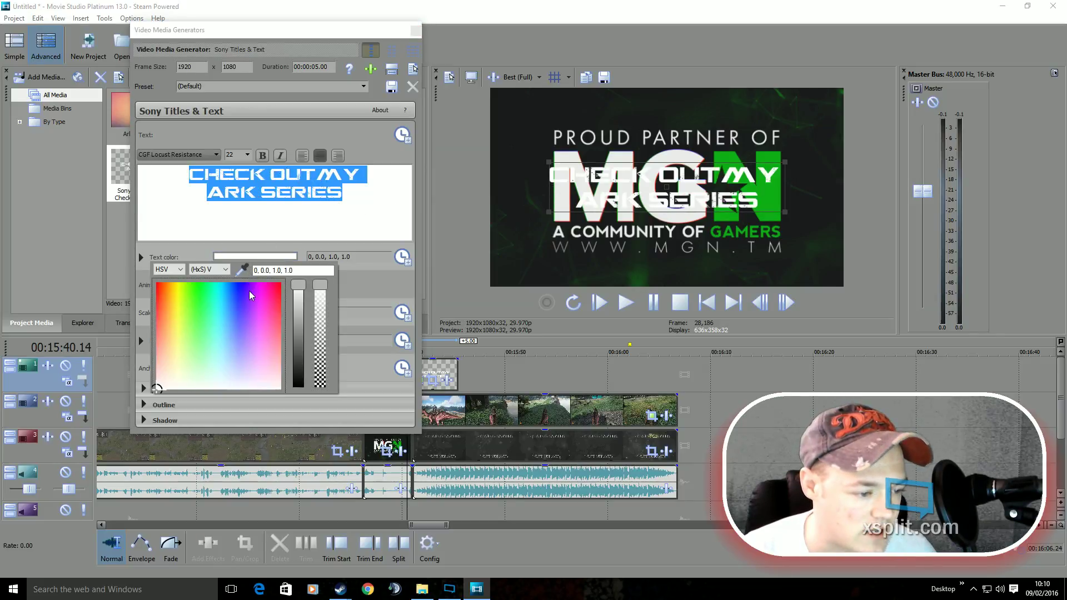
{"action": "left_click", "coordinate": [218, 289]}
{"action": "left_click", "coordinate": [224, 303]}
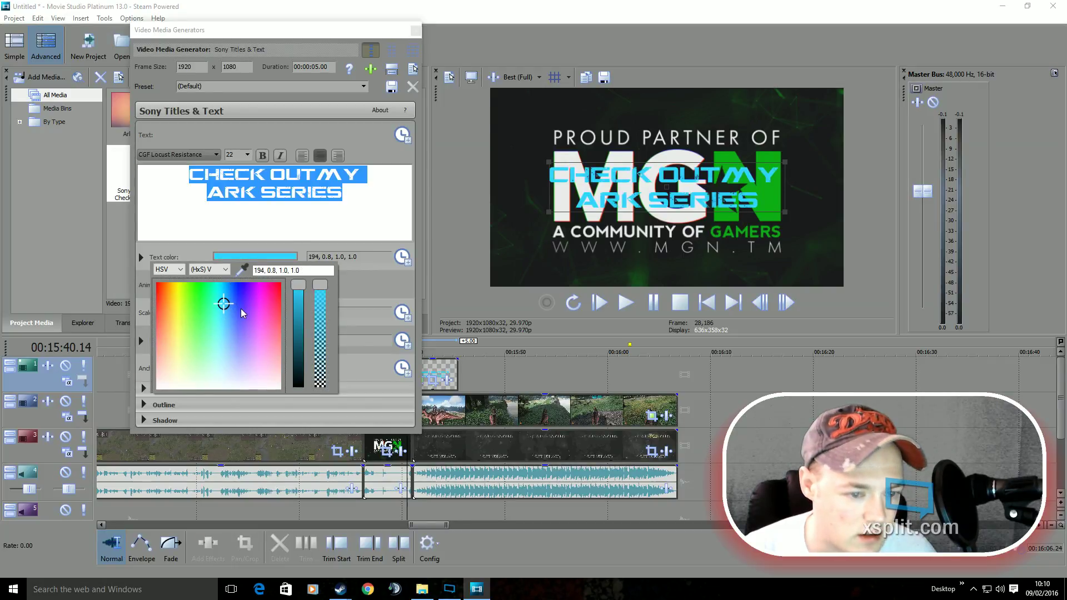
{"action": "left_click", "coordinate": [228, 301]}
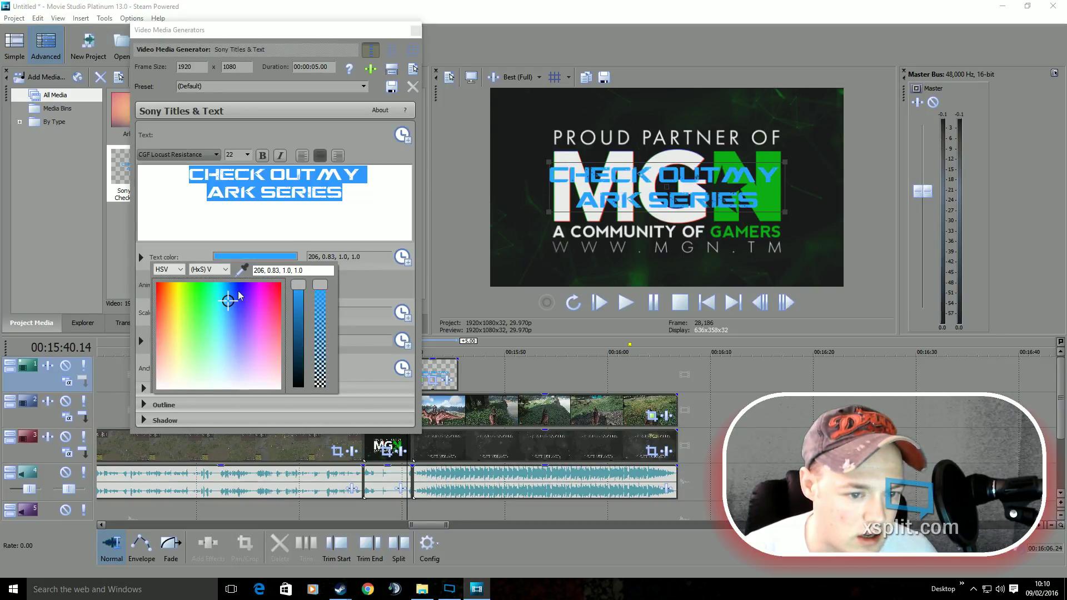
{"action": "left_click", "coordinate": [551, 362]}
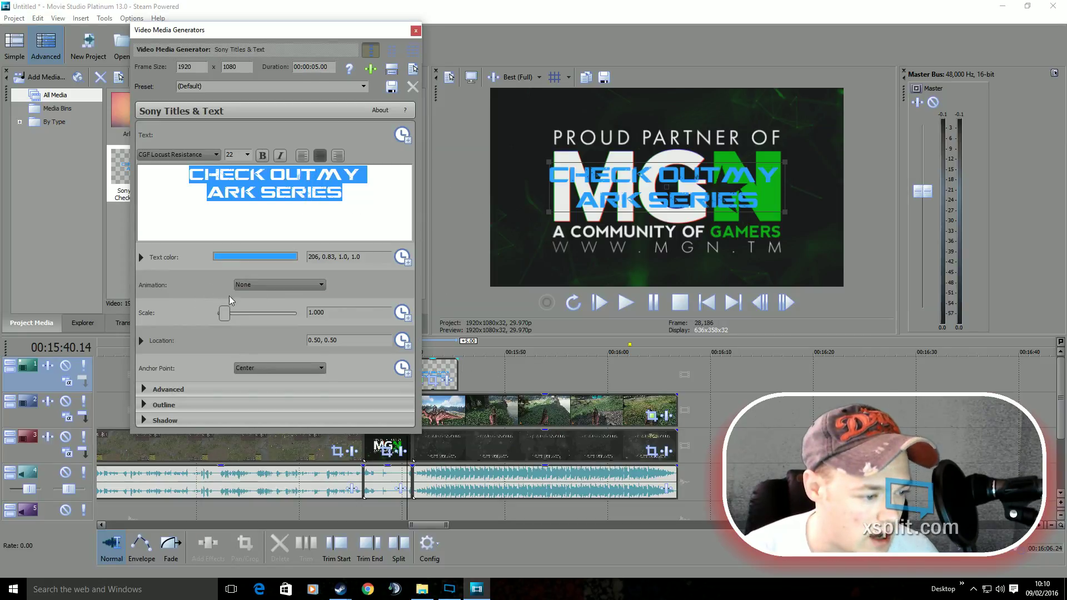
Step: Set the title's scale to 0.900 and its outline width to 4.336
{"action": "left_click", "coordinate": [144, 405]}
{"action": "scroll", "coordinate": [250, 367], "scroll_direction": "down", "scroll_amount": 2}
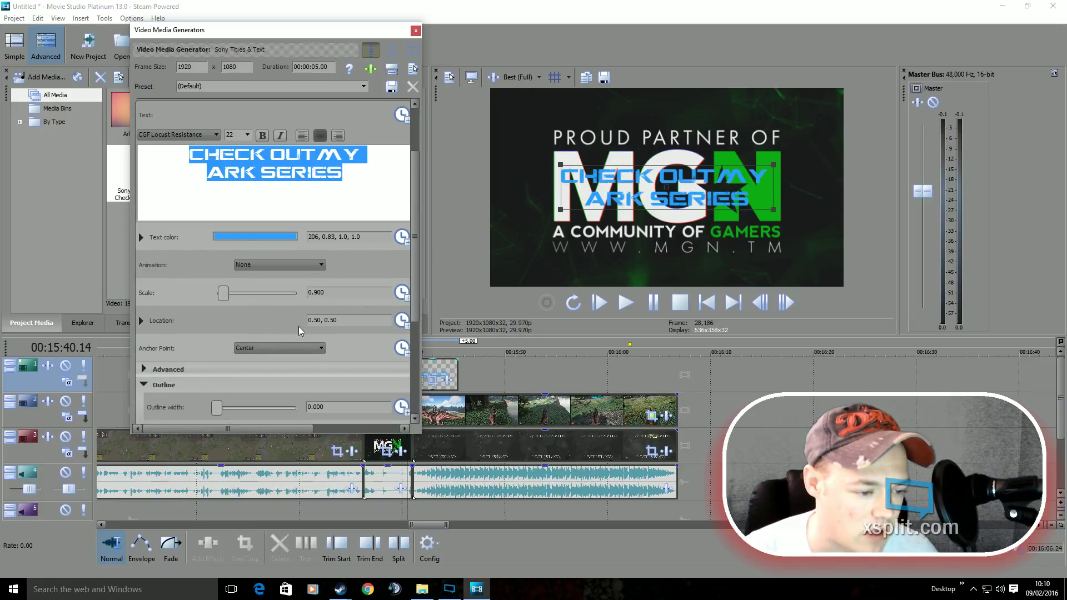
{"action": "scroll", "coordinate": [294, 344], "scroll_direction": "down", "scroll_amount": 1}
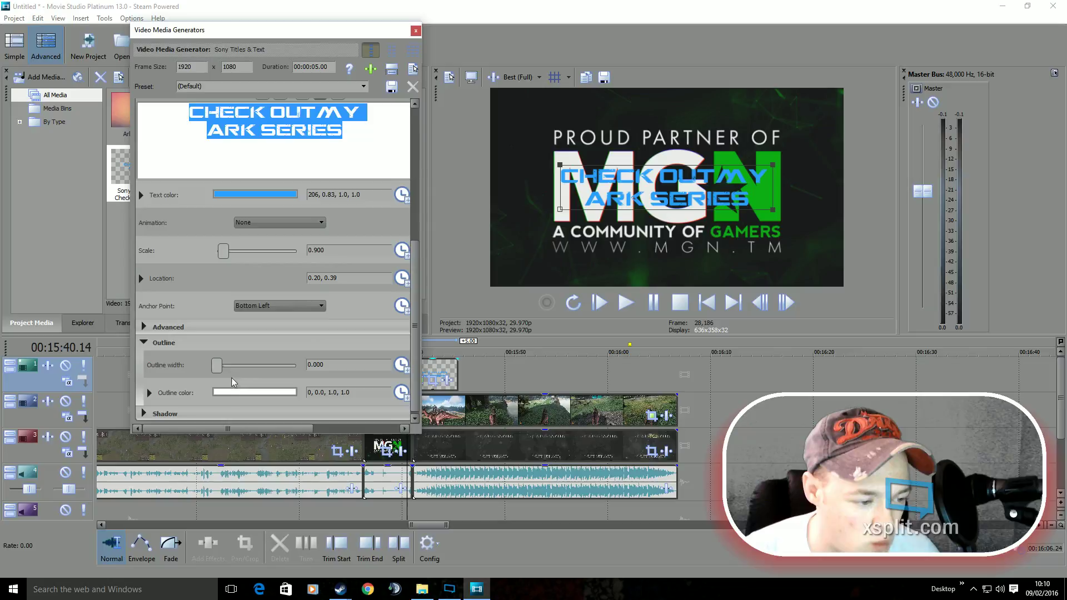
{"action": "left_click_drag", "start_coordinate": [219, 370], "coordinate": [224, 373]}
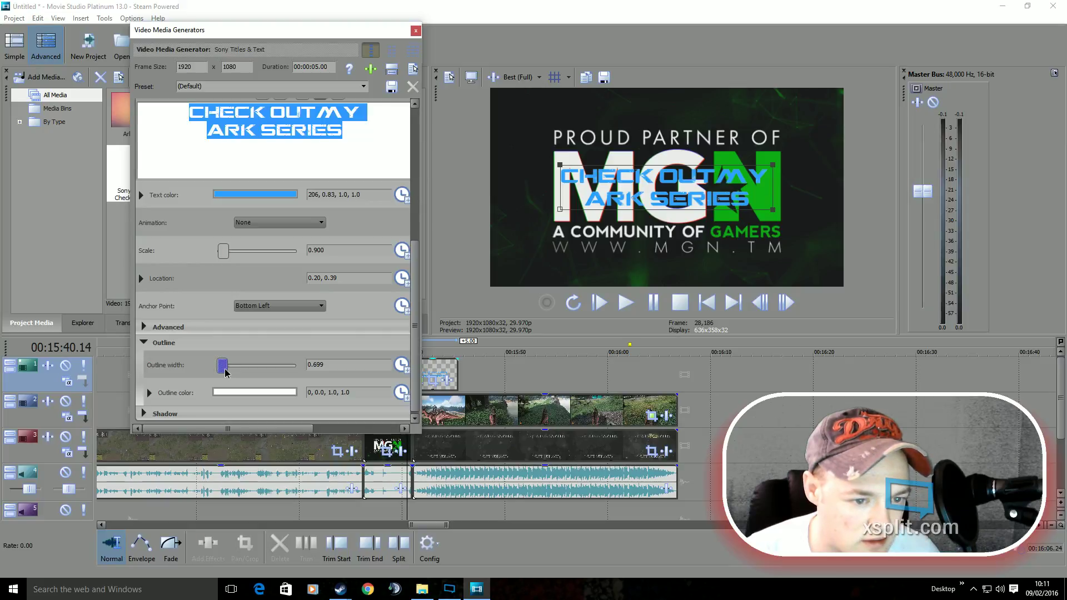
{"action": "left_click_drag", "start_coordinate": [234, 375], "coordinate": [255, 385]}
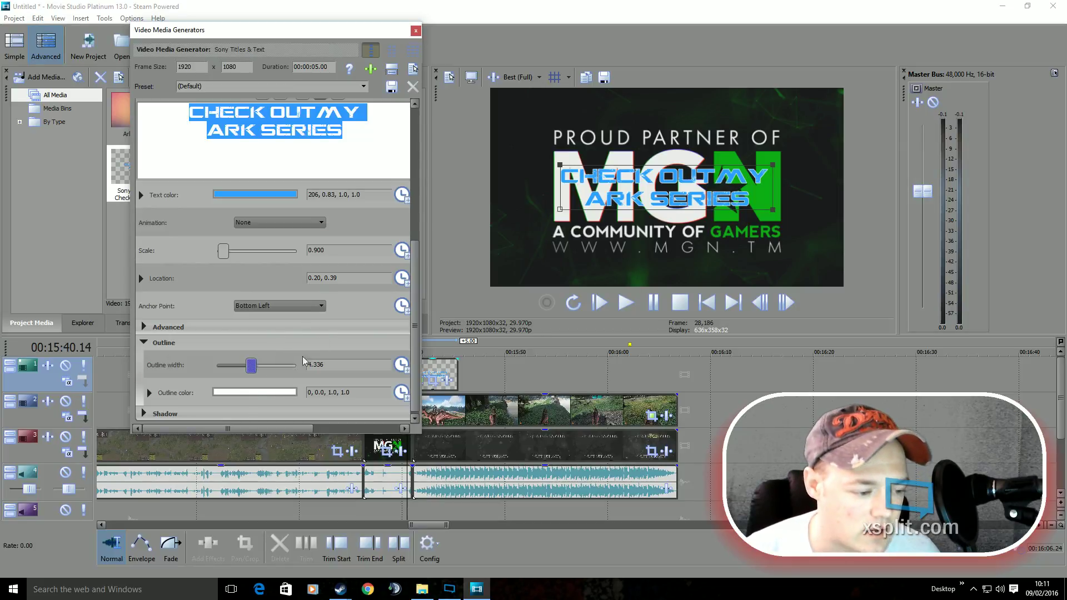
{"action": "left_click", "coordinate": [146, 343]}
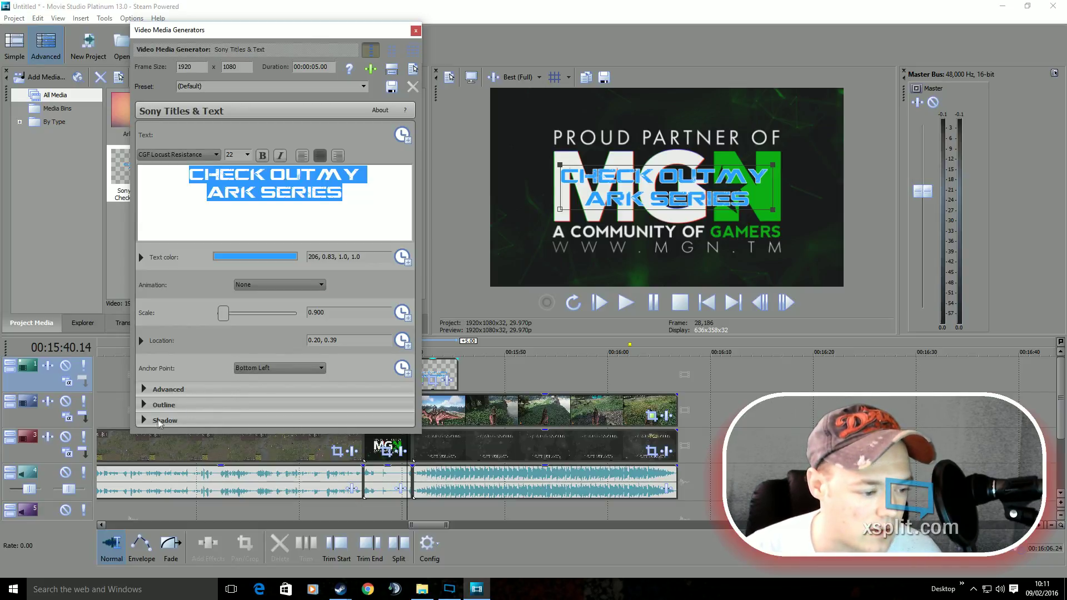
Step: Move the title clip on the top track so it starts together with the outro footage
{"action": "scroll", "coordinate": [278, 356], "scroll_direction": "down", "scroll_amount": 5}
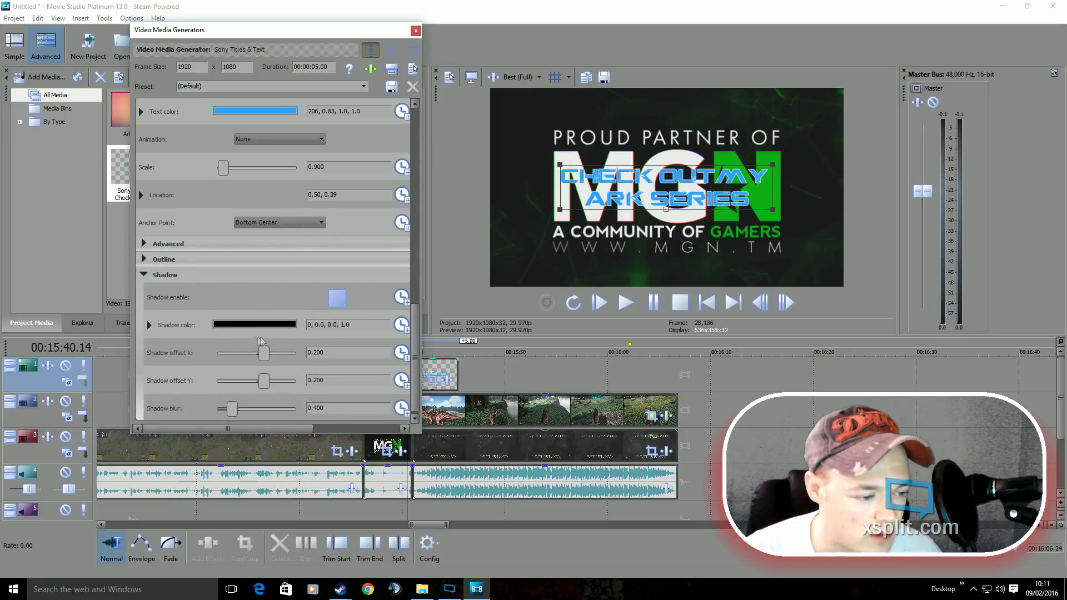
{"action": "left_click_drag", "start_coordinate": [369, 34], "coordinate": [227, 164]}
{"action": "left_click_drag", "start_coordinate": [430, 169], "coordinate": [290, 486]}
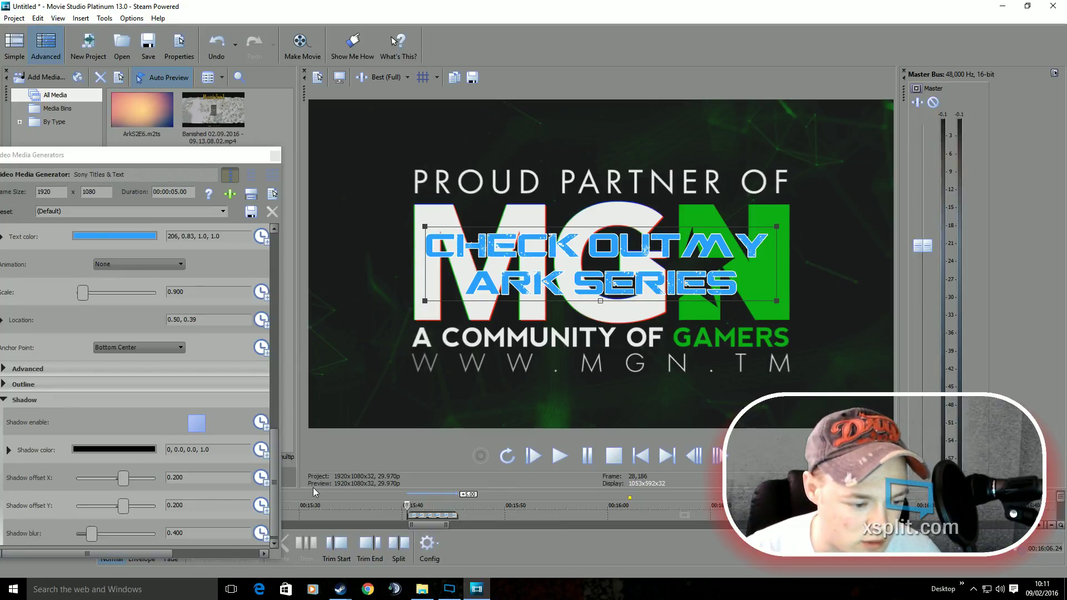
{"action": "left_click_drag", "start_coordinate": [312, 489], "coordinate": [312, 240]}
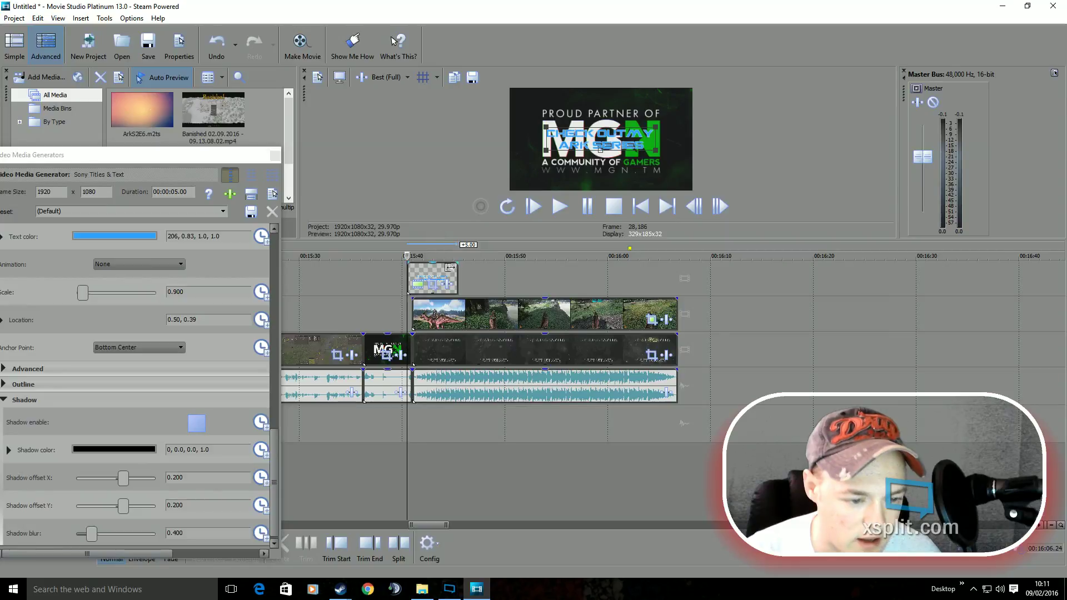
{"action": "left_click_drag", "start_coordinate": [439, 280], "coordinate": [435, 257]}
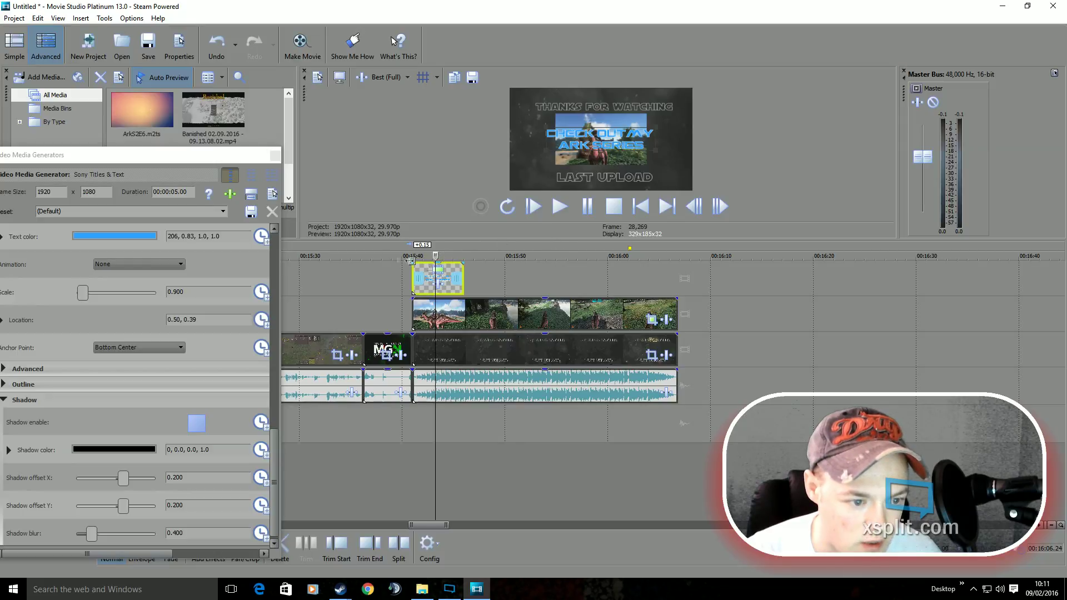
Step: Enlarge the video preview and reduce the title's outline width to 2.168
{"action": "left_click_drag", "start_coordinate": [302, 241], "coordinate": [290, 497]}
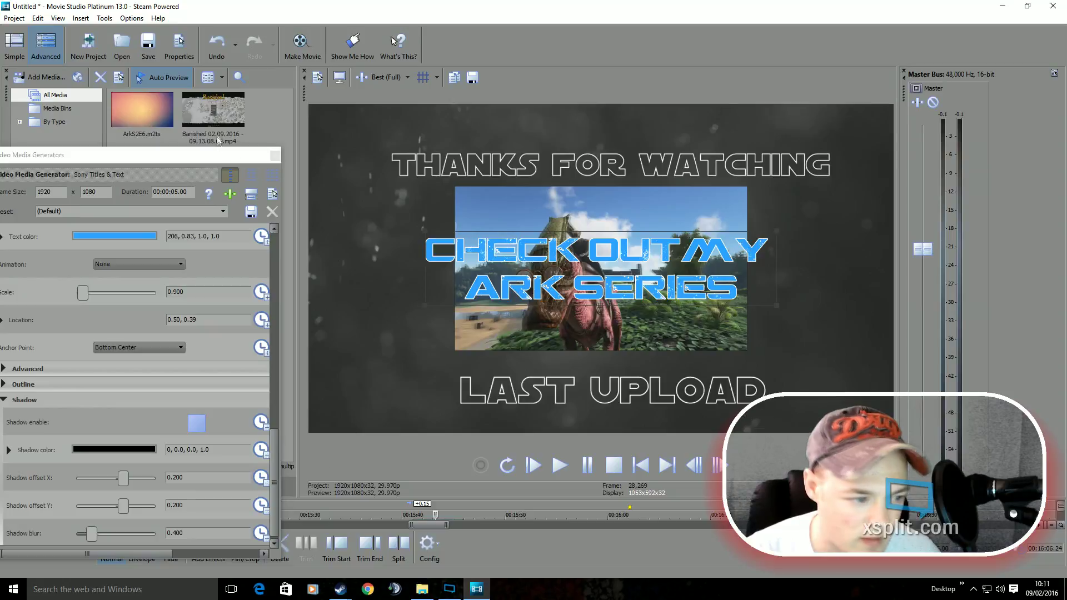
{"action": "left_click_drag", "start_coordinate": [219, 155], "coordinate": [306, 97]}
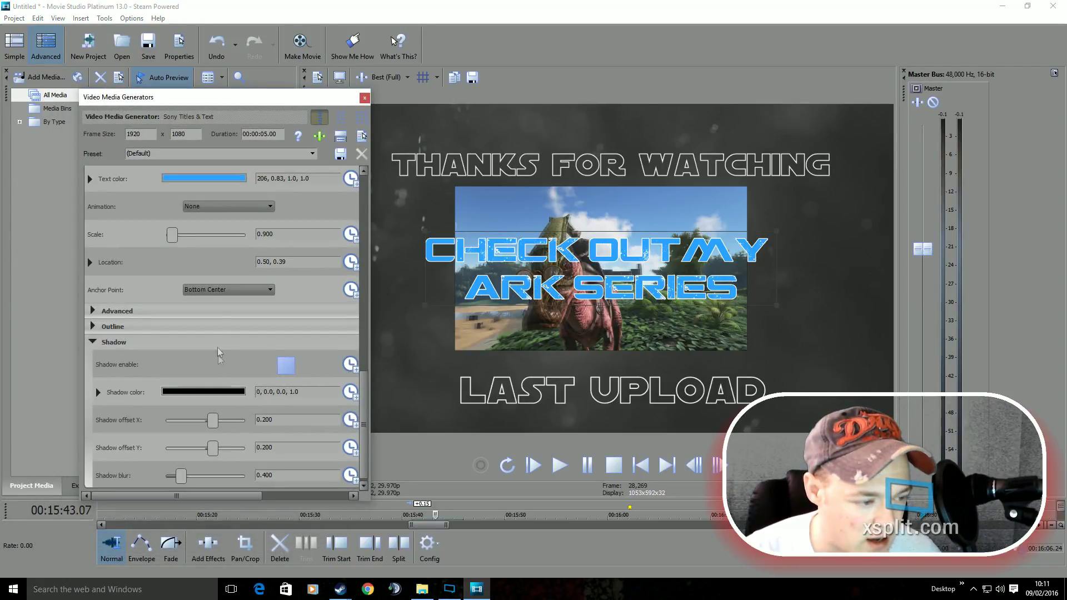
{"action": "left_click", "coordinate": [94, 328]}
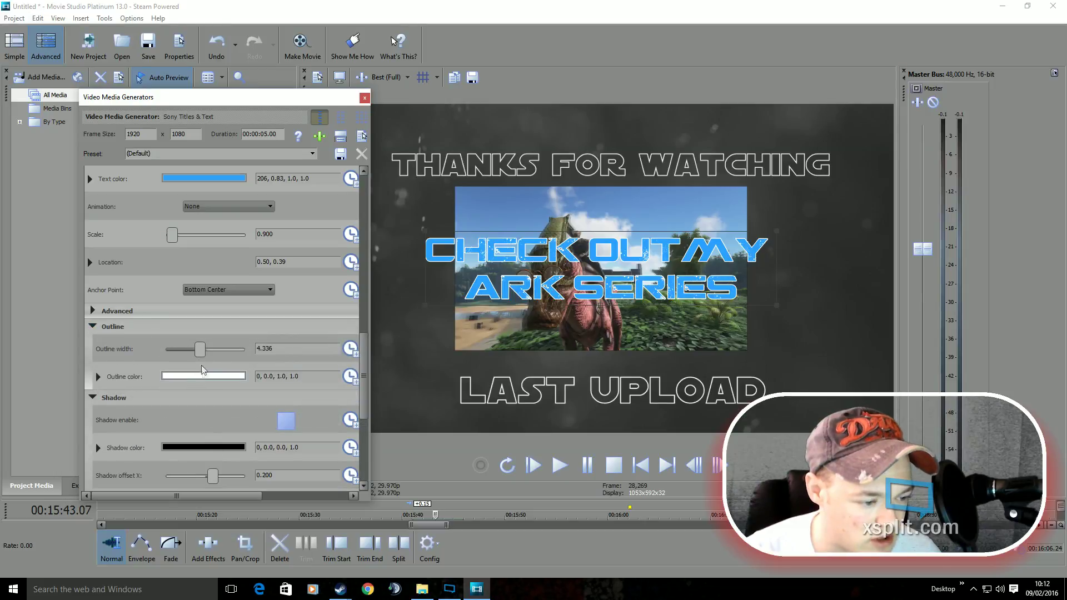
{"action": "left_click_drag", "start_coordinate": [201, 355], "coordinate": [186, 363]}
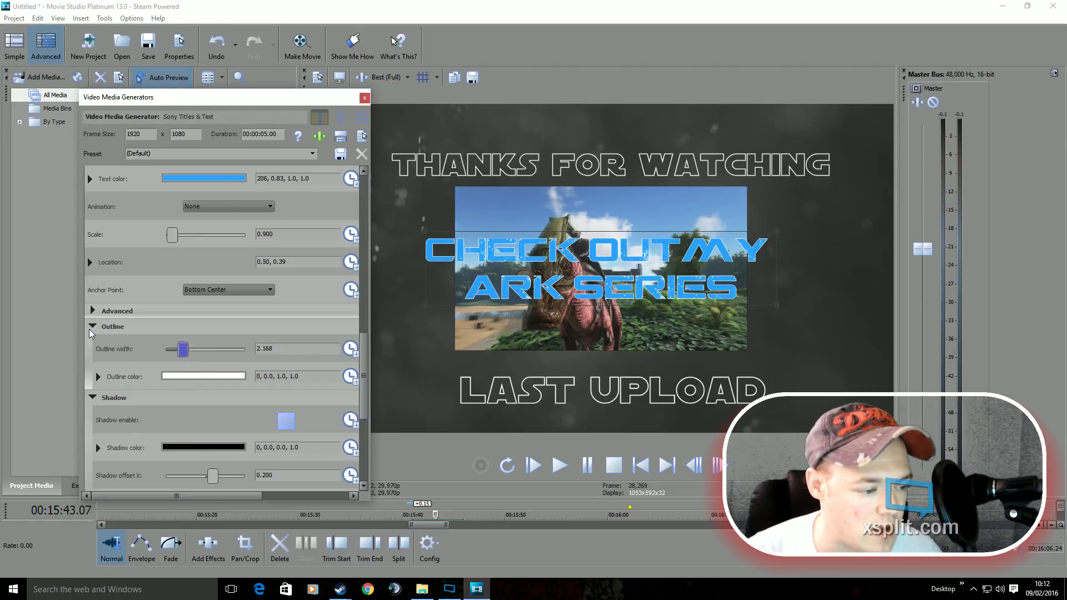
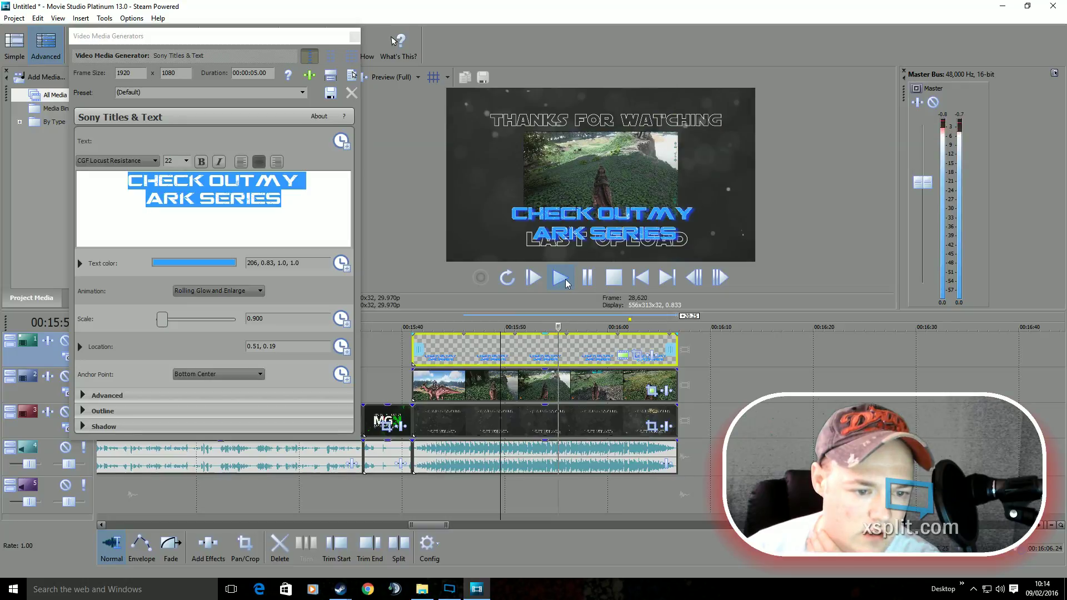
Step: Stop playback and raise the title over the outro footage to location 0.52, 0.25
{"action": "left_click", "coordinate": [615, 278]}
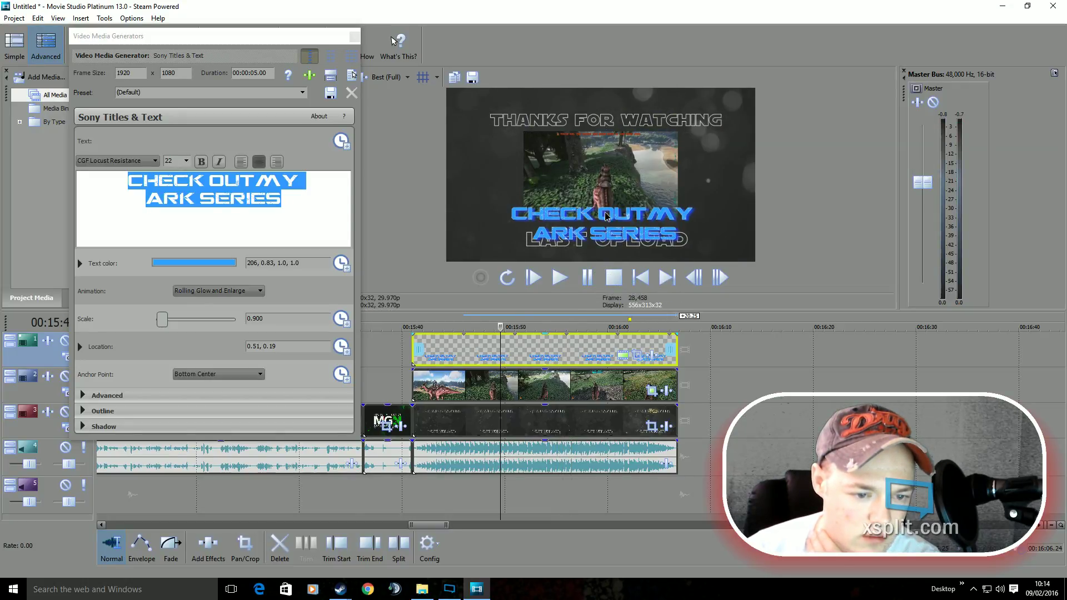
{"action": "left_click", "coordinate": [457, 341]}
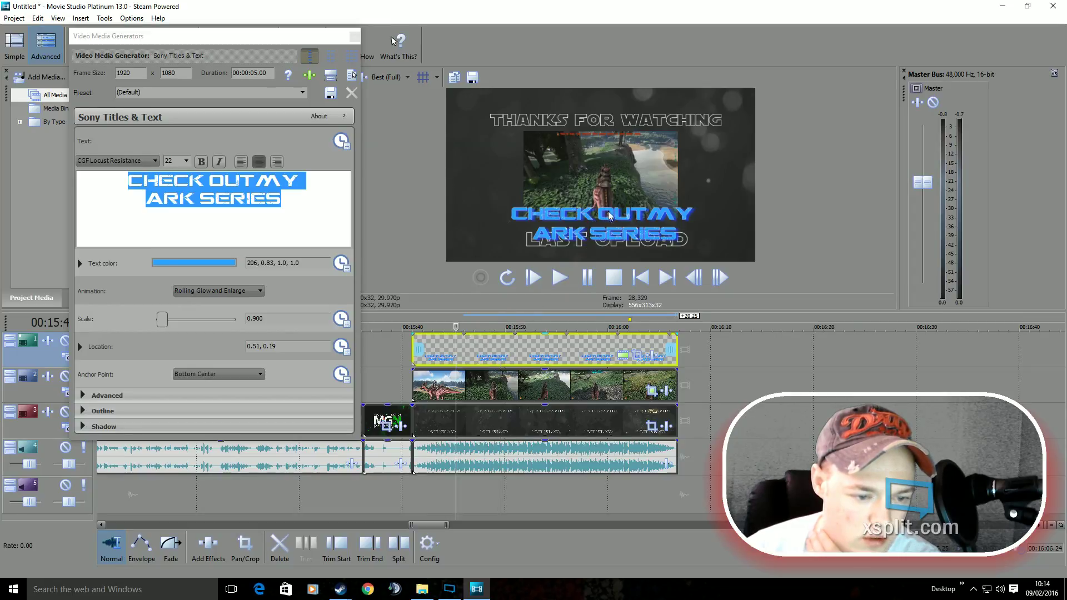
{"action": "mouse_move", "coordinate": [607, 198]}
{"action": "left_mouse_down"}
{"action": "mouse_move", "coordinate": [607, 174]}
{"action": "mouse_move", "coordinate": [612, 205]}
{"action": "left_mouse_up"}
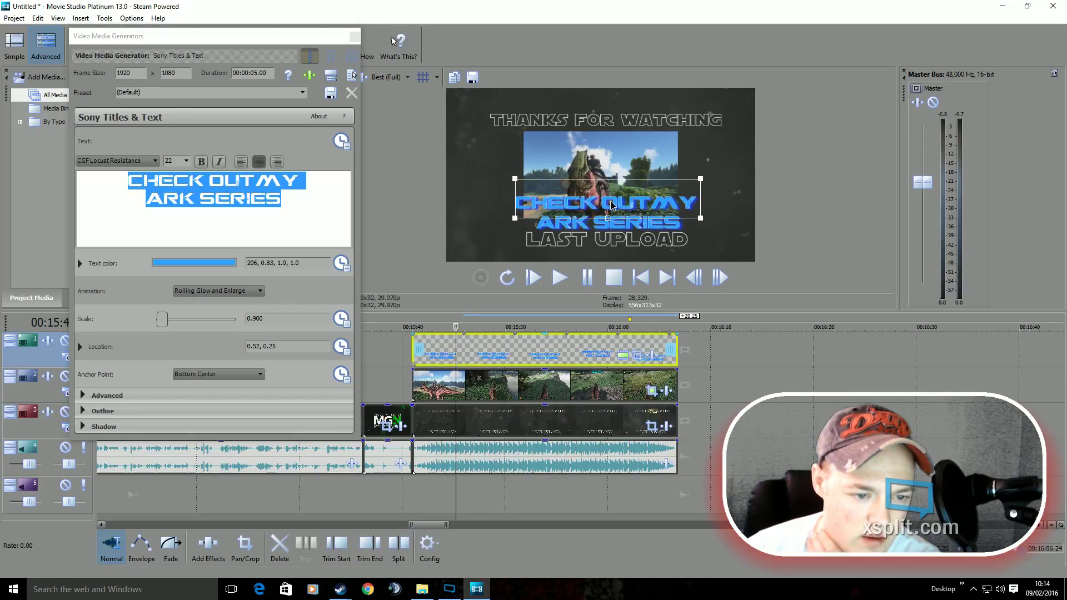
Step: Play the outro from its start to check the title over the footage, and close the title settings
{"action": "left_click_drag", "start_coordinate": [457, 327], "coordinate": [412, 327]}
{"action": "left_click", "coordinate": [564, 284]}
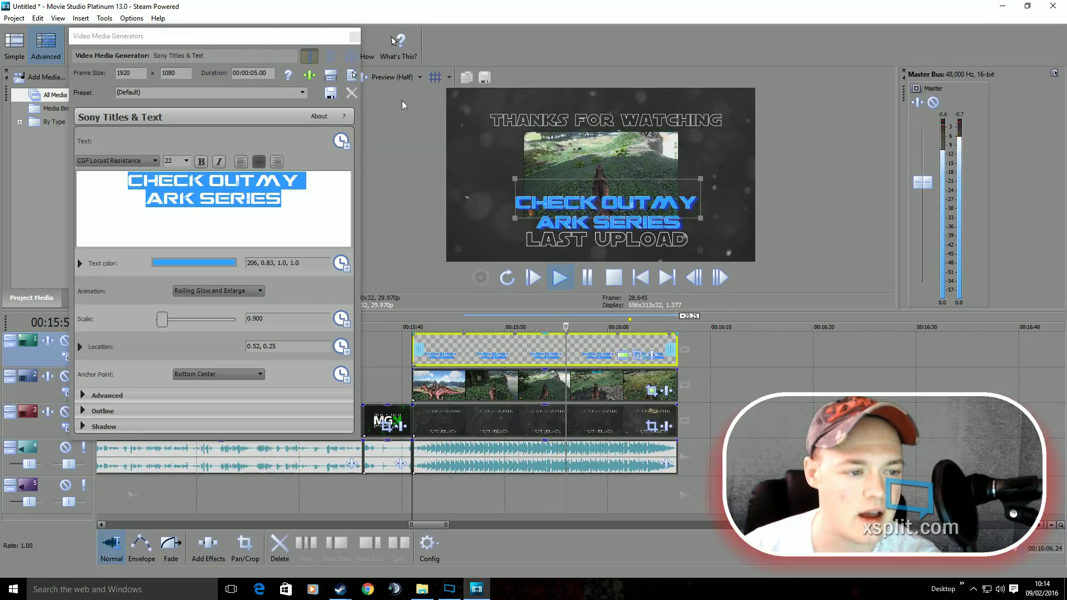
{"action": "left_click_drag", "start_coordinate": [334, 35], "coordinate": [365, 44]}
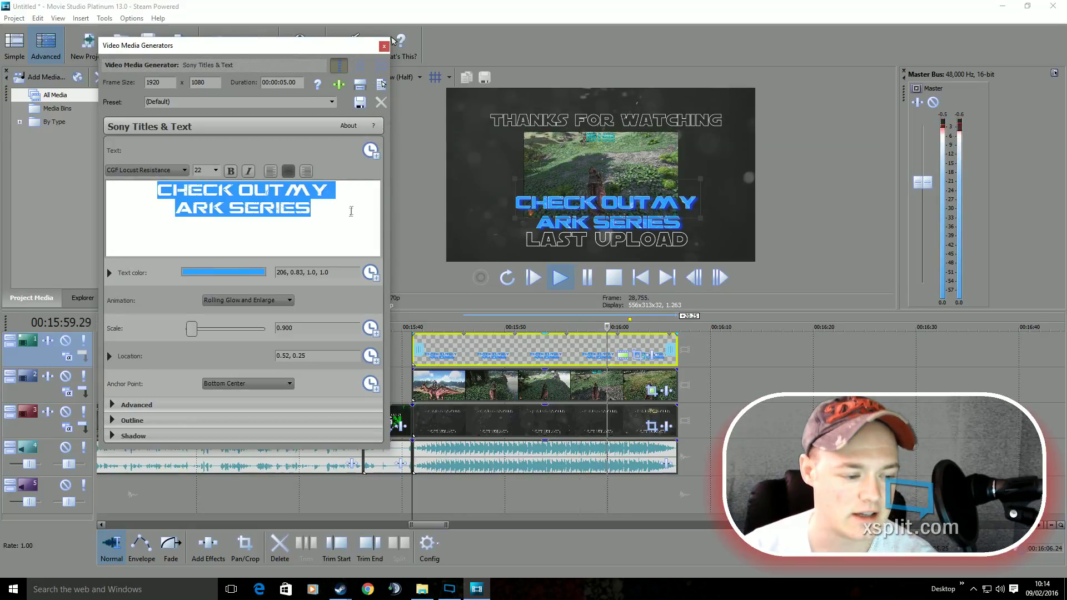
{"action": "left_click", "coordinate": [383, 46]}
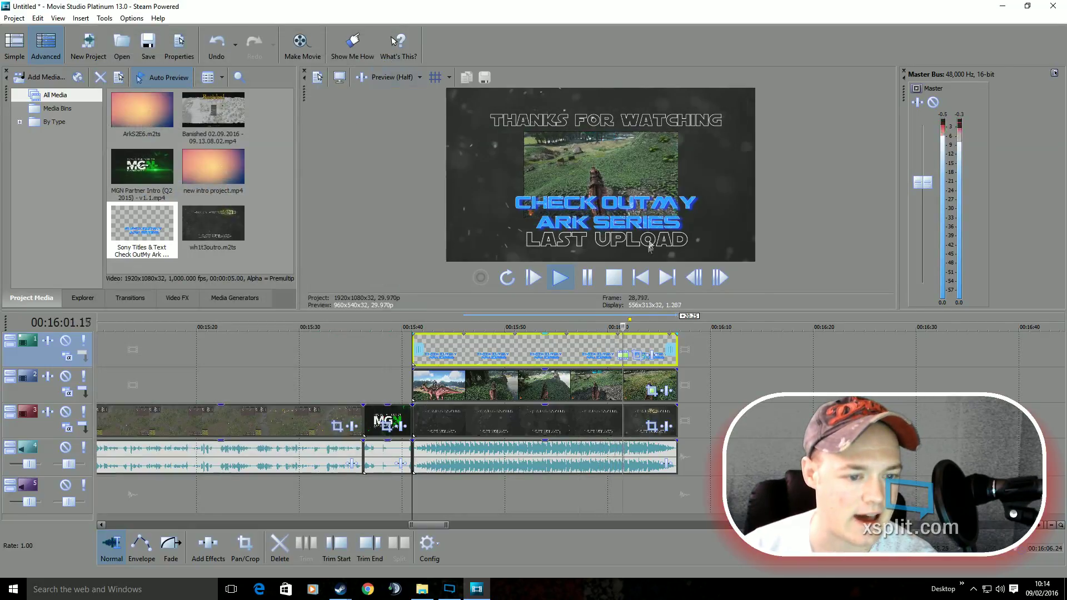
{"action": "left_click", "coordinate": [614, 277]}
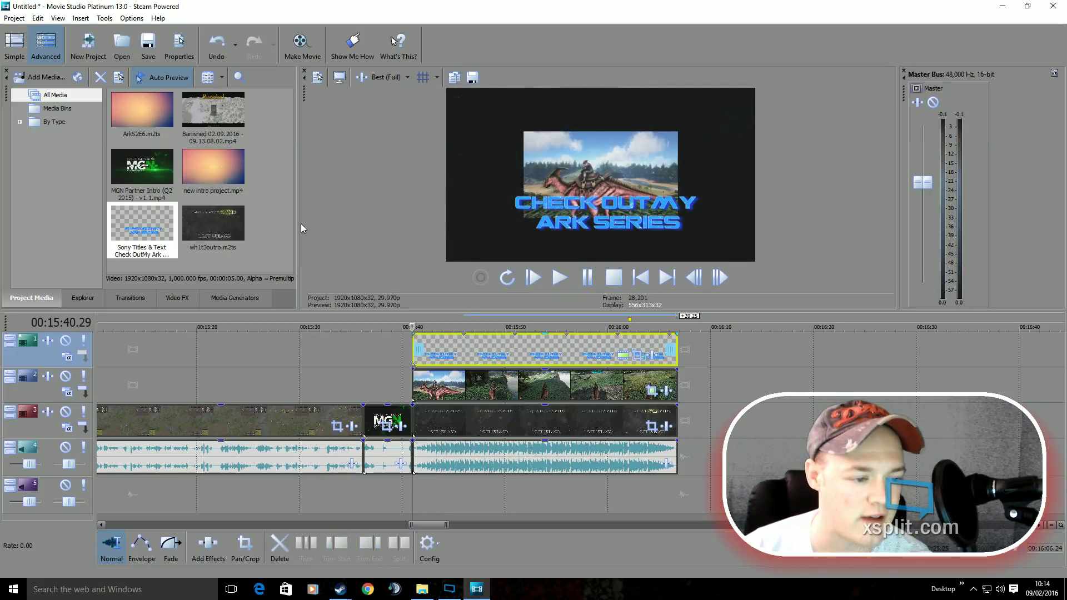
Step: Switch to File Explorer and add the Icon movie Overlay video from the Youtube folder to the second video track, after the outro
{"action": "left_click_drag", "start_coordinate": [303, 223], "coordinate": [463, 218]}
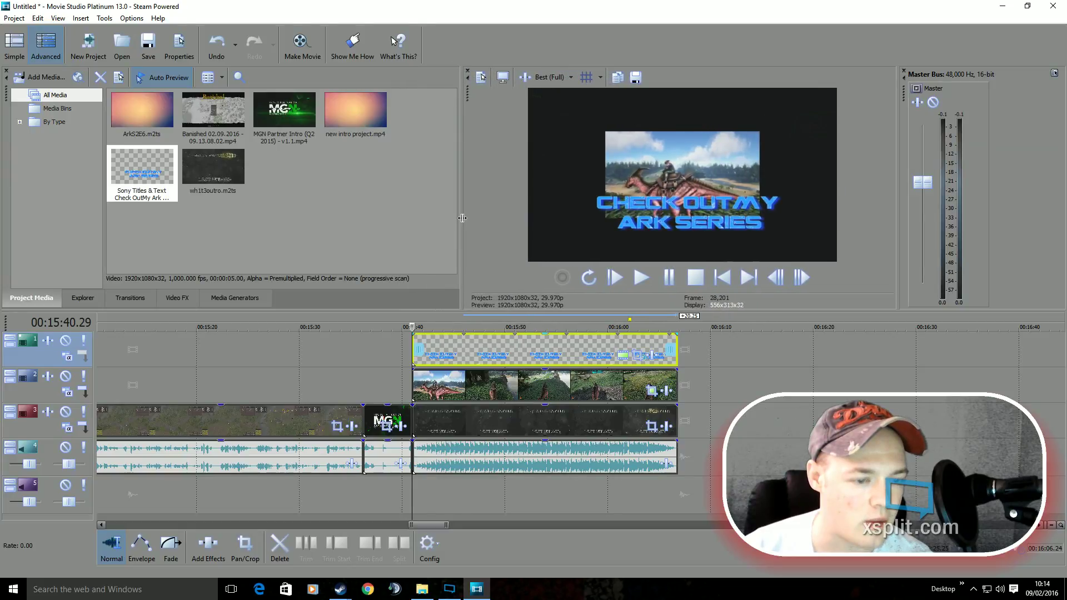
{"action": "scroll", "coordinate": [245, 402], "scroll_direction": "down", "scroll_amount": 6}
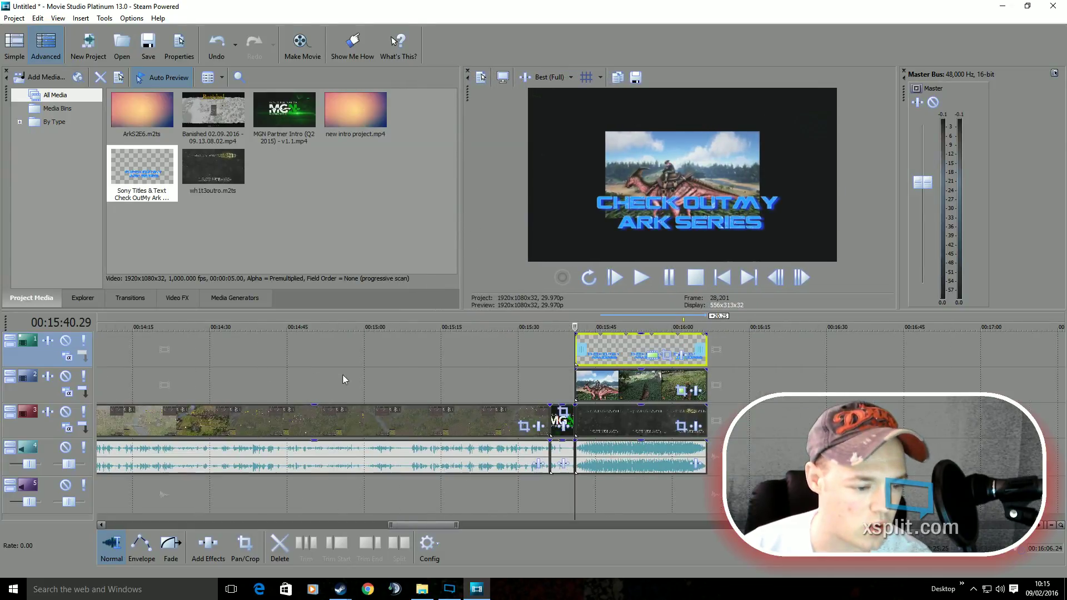
{"action": "left_click", "coordinate": [391, 372]}
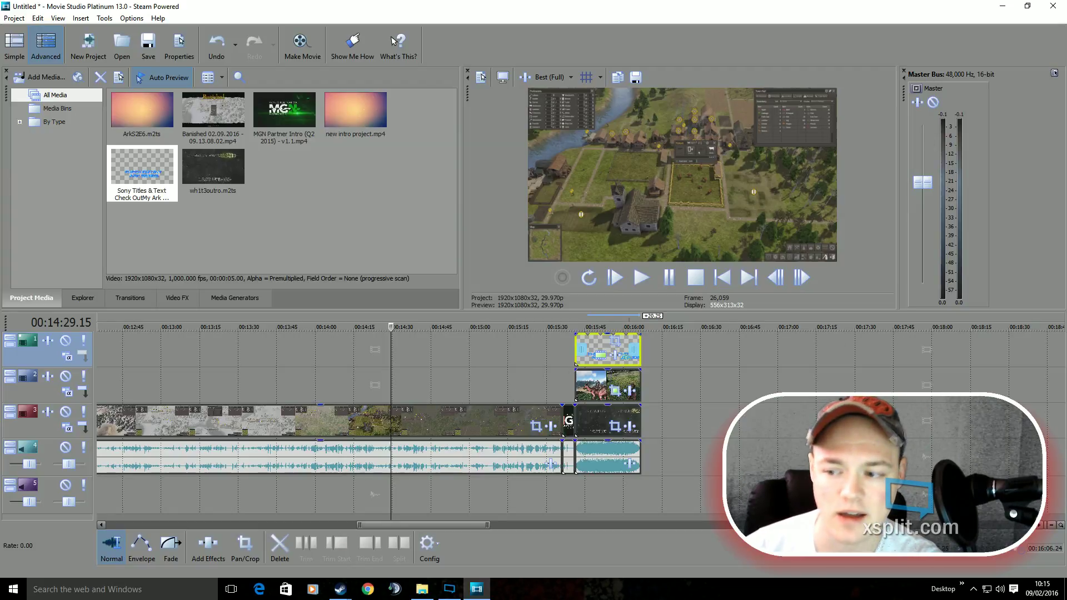
{"action": "left_click", "coordinate": [422, 589]}
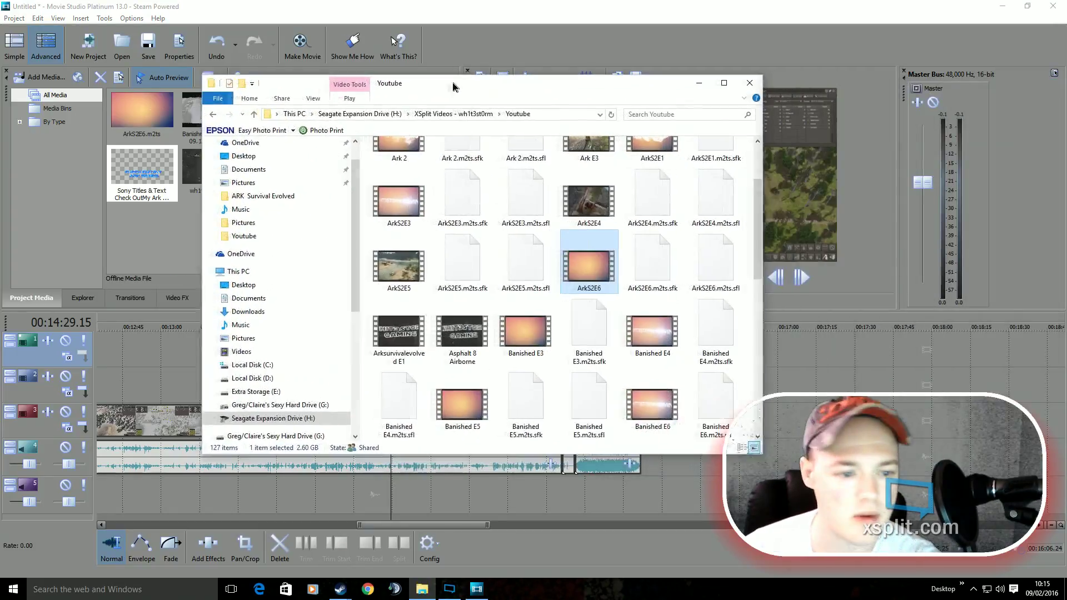
{"action": "left_click", "coordinate": [713, 83]}
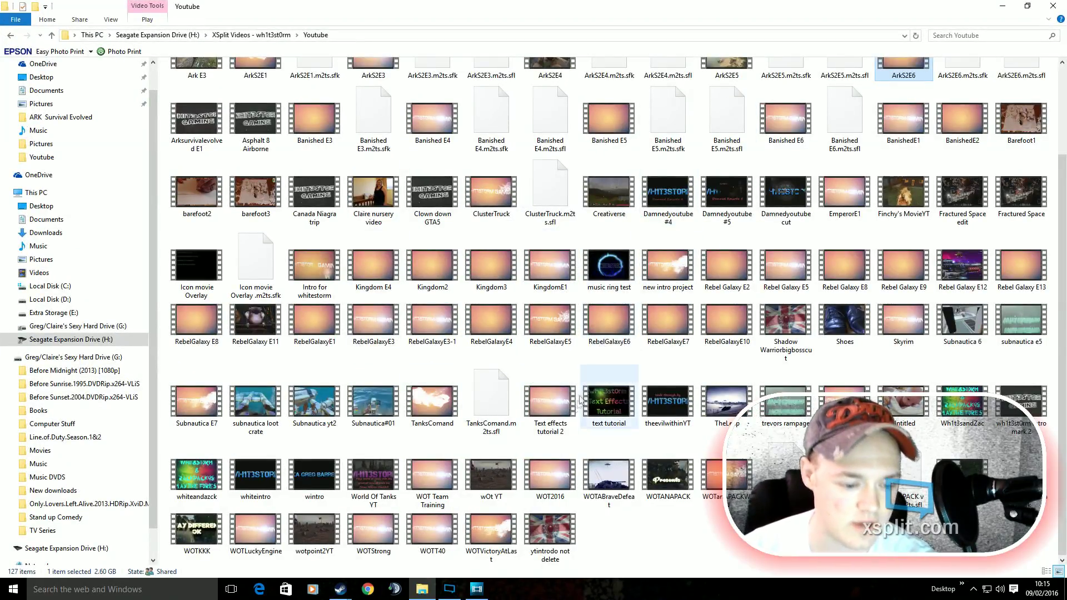
{"action": "left_click", "coordinate": [192, 278]}
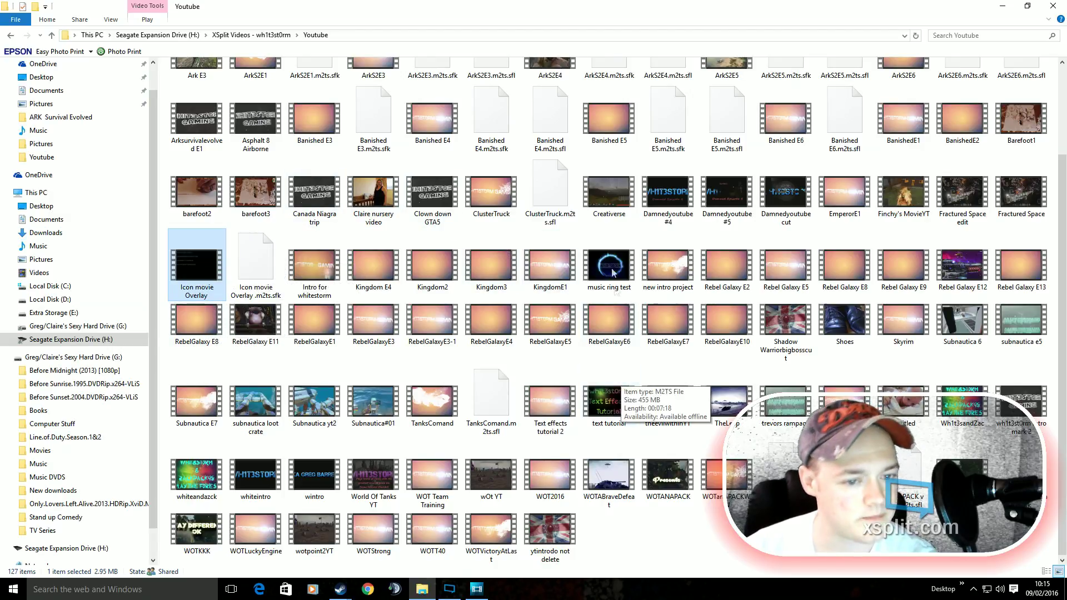
{"action": "double_click", "coordinate": [573, 7]}
{"action": "key", "text": "alt+Tab"}
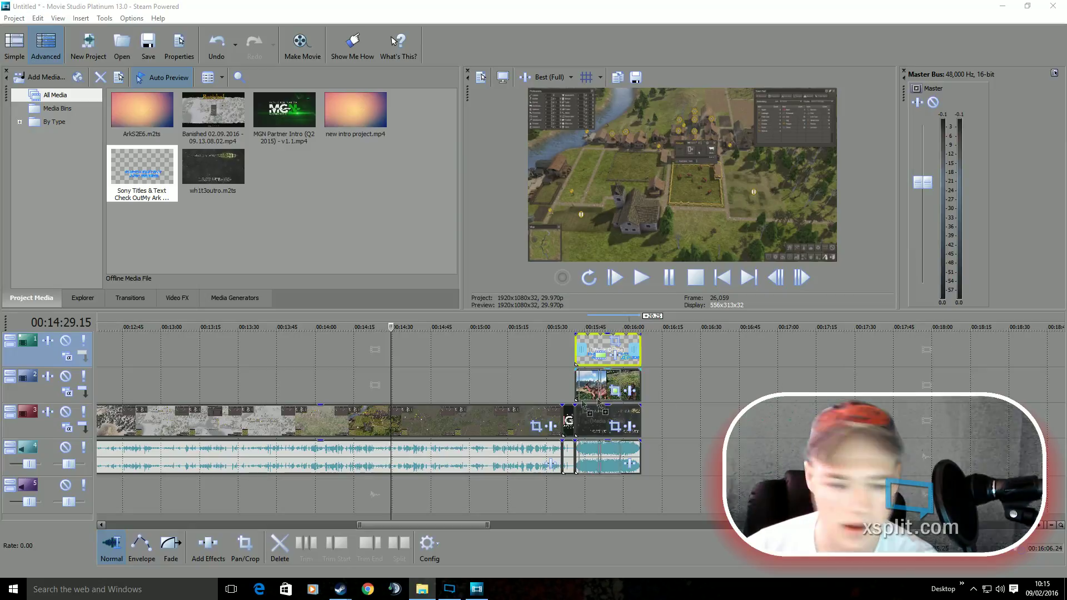
{"action": "left_click_drag", "start_coordinate": [710, 381], "coordinate": [709, 381]}
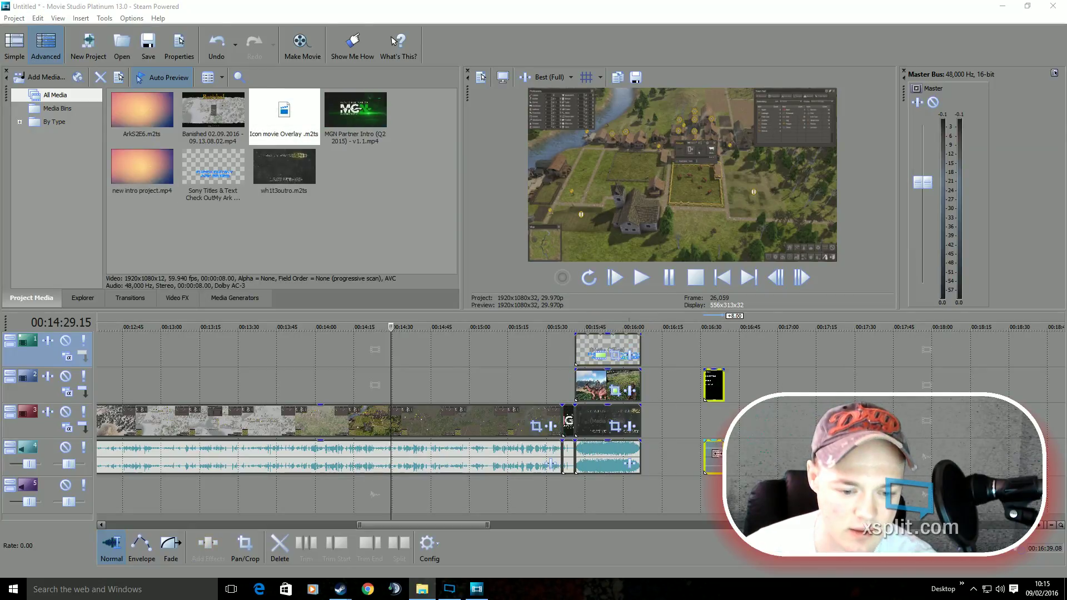
Step: Ungroup the icon overlay's video and audio, delete its audio part, and play the remaining overlay clip
{"action": "right_click", "coordinate": [712, 382]}
{"action": "mouse_move", "coordinate": [789, 363]}
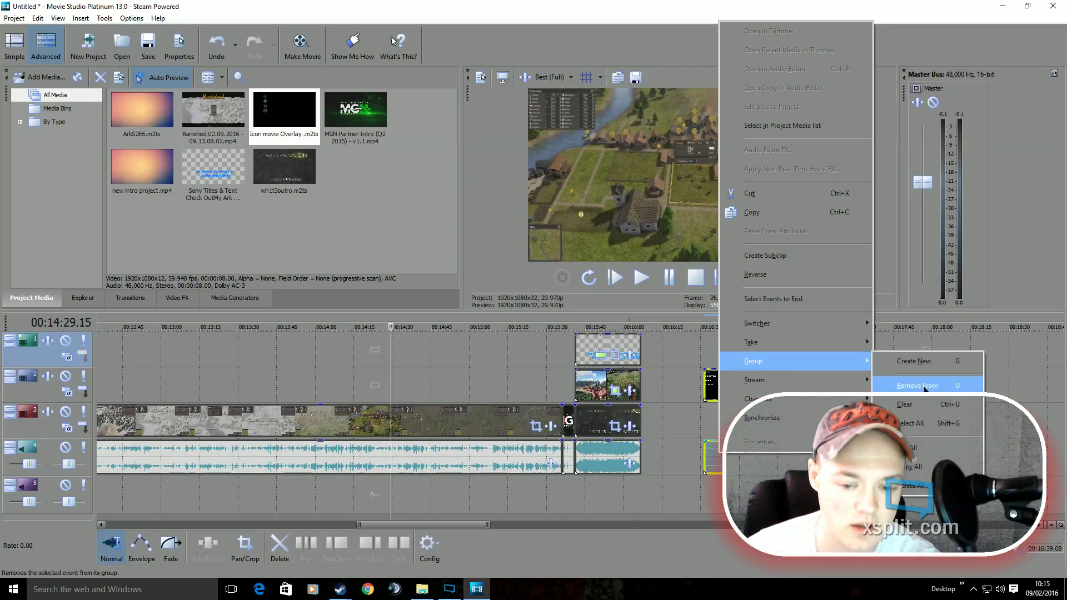
{"action": "left_click", "coordinate": [915, 368]}
{"action": "left_click", "coordinate": [713, 454]}
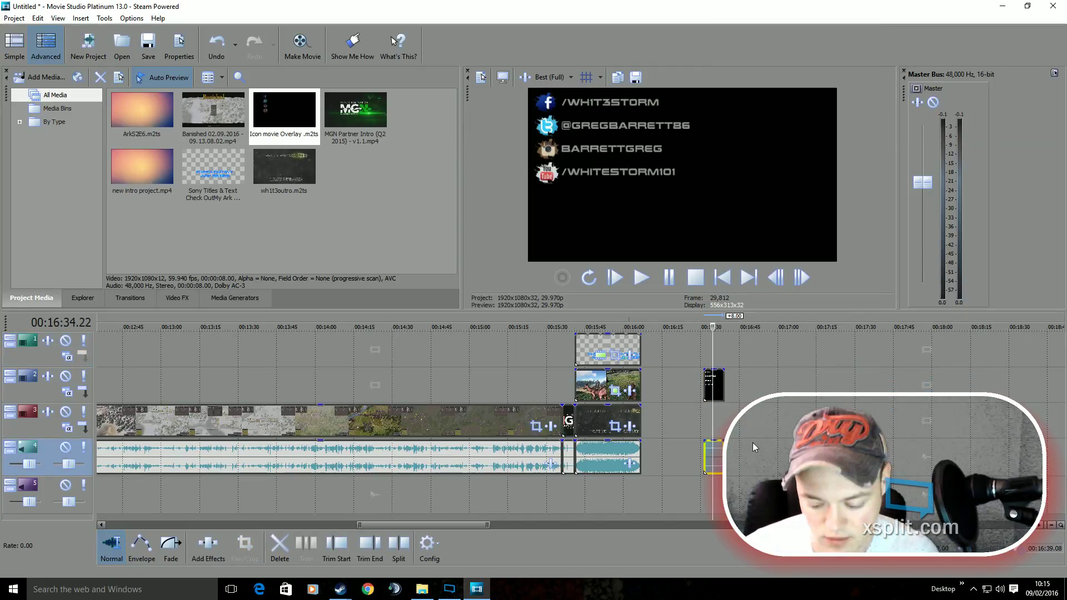
{"action": "key", "text": "space"}
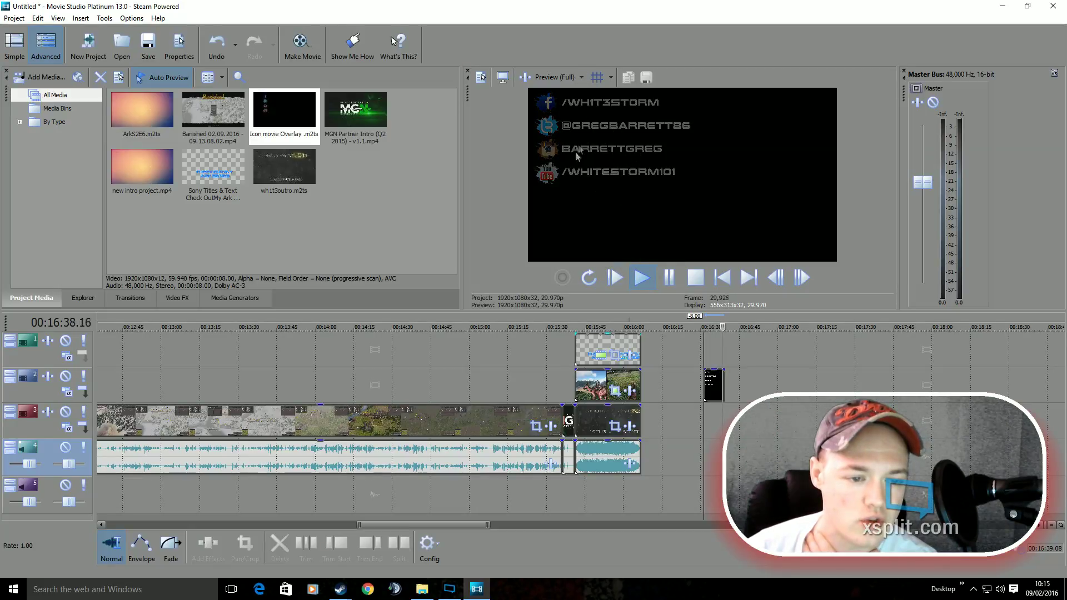
Step: Move the icon overlay over the gameplay at about 00:14:28 and play that section, pausing while the icons show
{"action": "left_click_drag", "start_coordinate": [714, 379], "coordinate": [398, 381]}
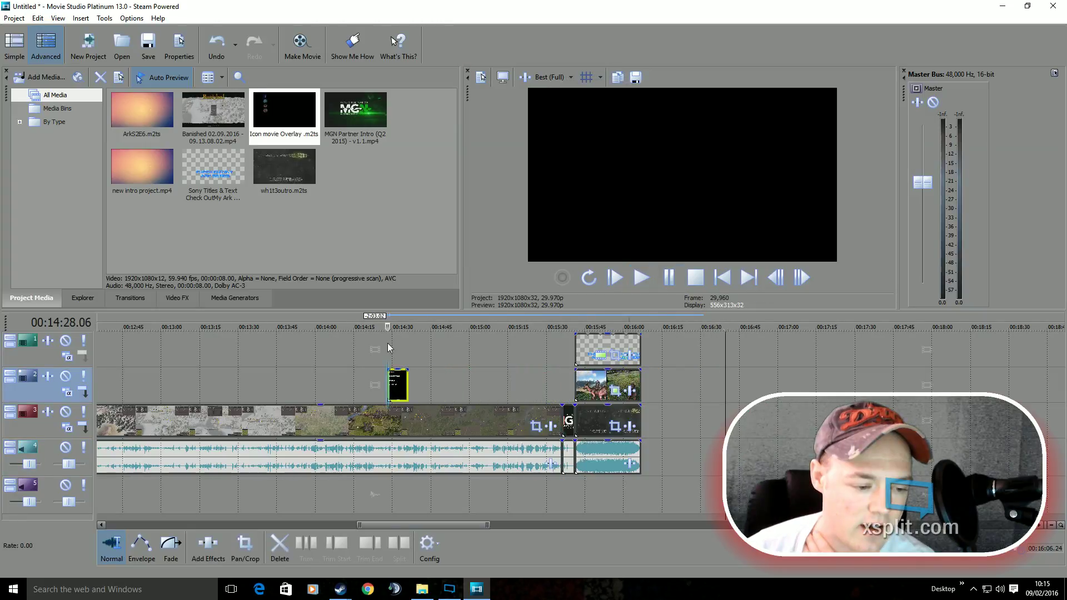
{"action": "left_click", "coordinate": [388, 347]}
{"action": "left_click", "coordinate": [383, 327]}
{"action": "left_click", "coordinate": [641, 278]}
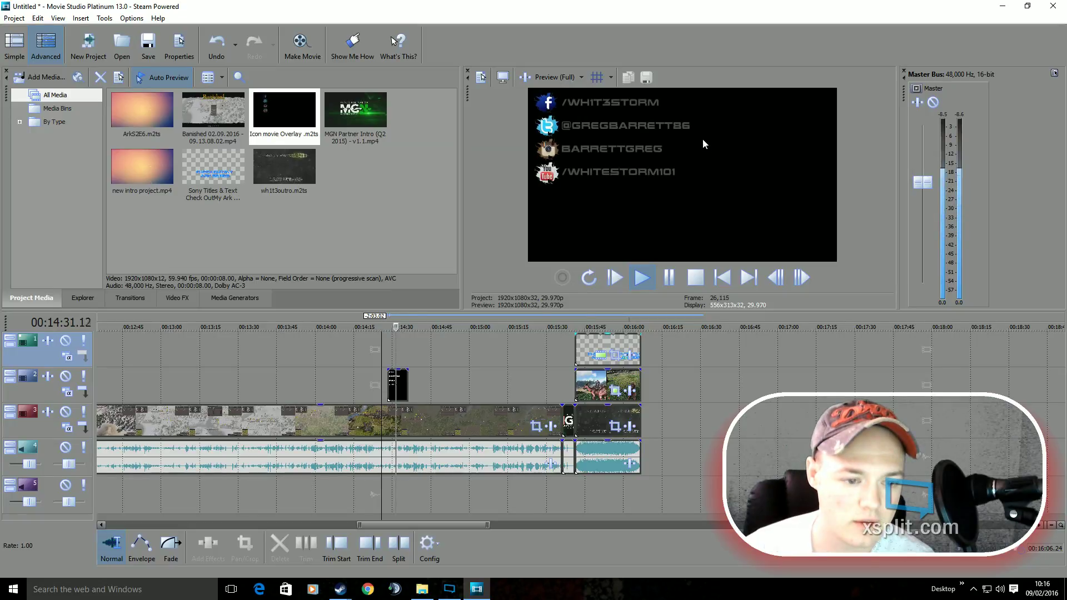
{"action": "key", "text": "Return"}
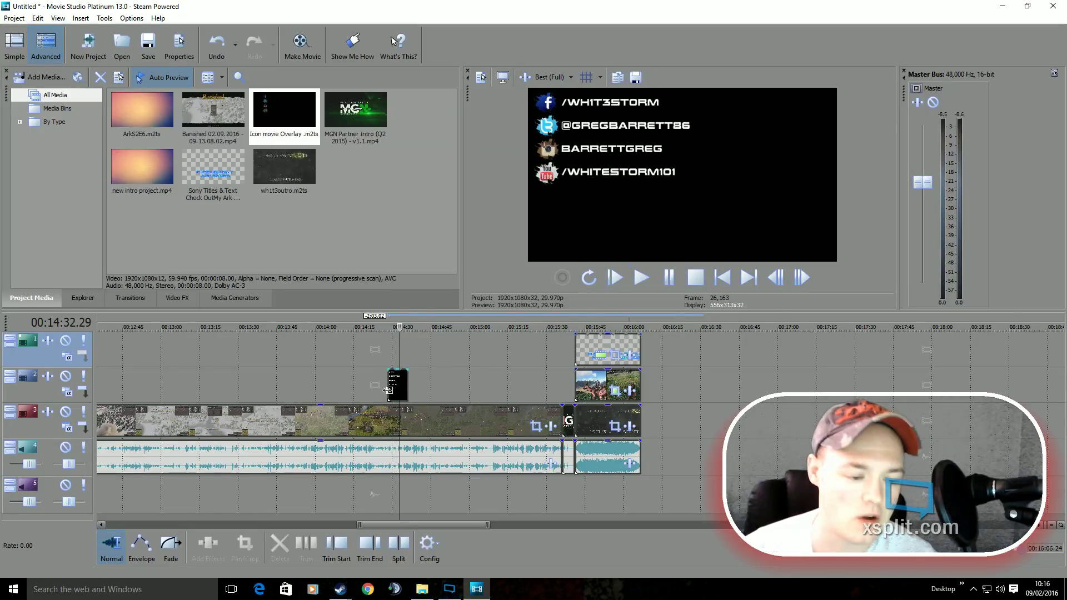
Step: Add the Sony Chroma Keyer video event effect to the icon overlay
{"action": "scroll", "coordinate": [395, 386], "scroll_direction": "up", "scroll_amount": 4}
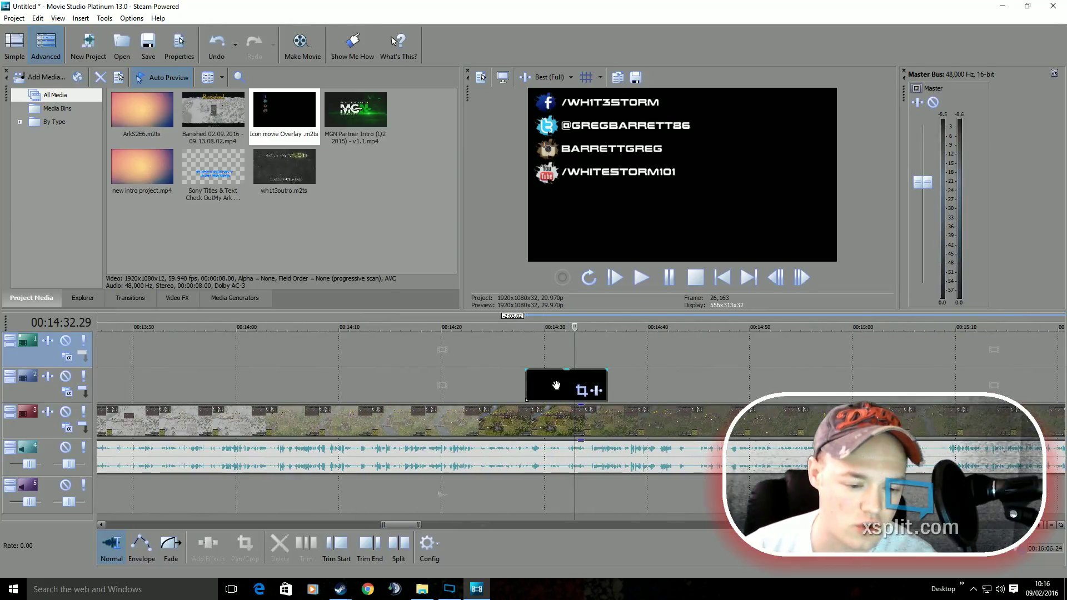
{"action": "right_click", "coordinate": [556, 385]}
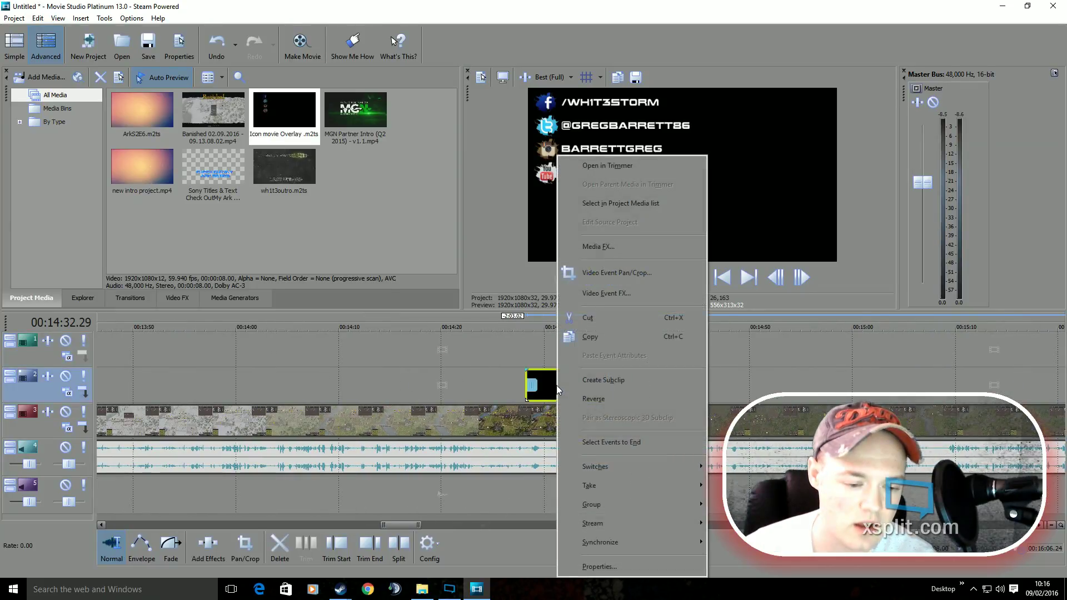
{"action": "left_click", "coordinate": [618, 299]}
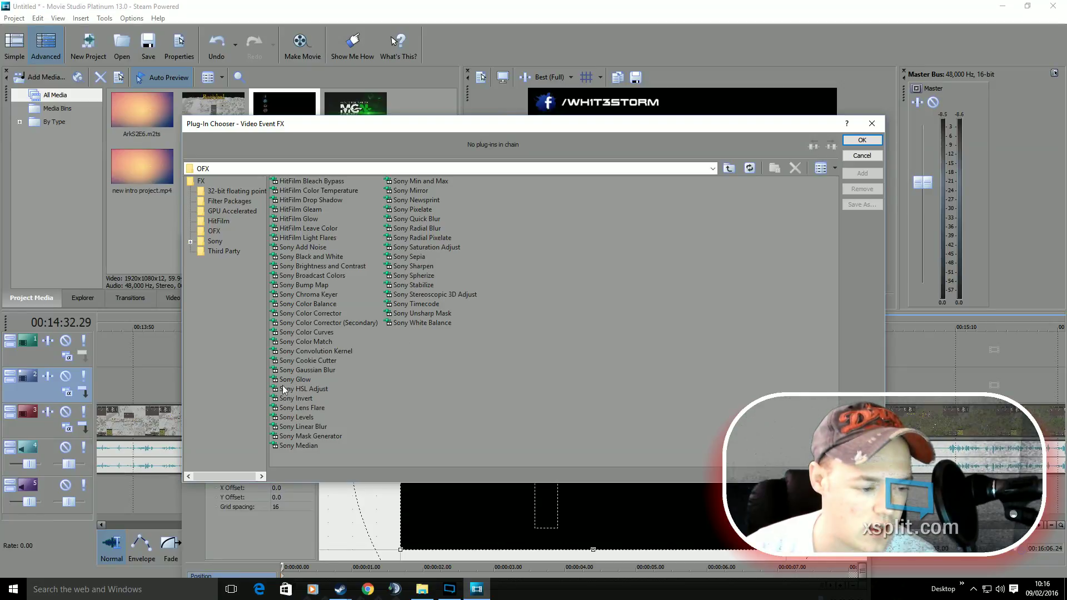
{"action": "left_click", "coordinate": [305, 294]}
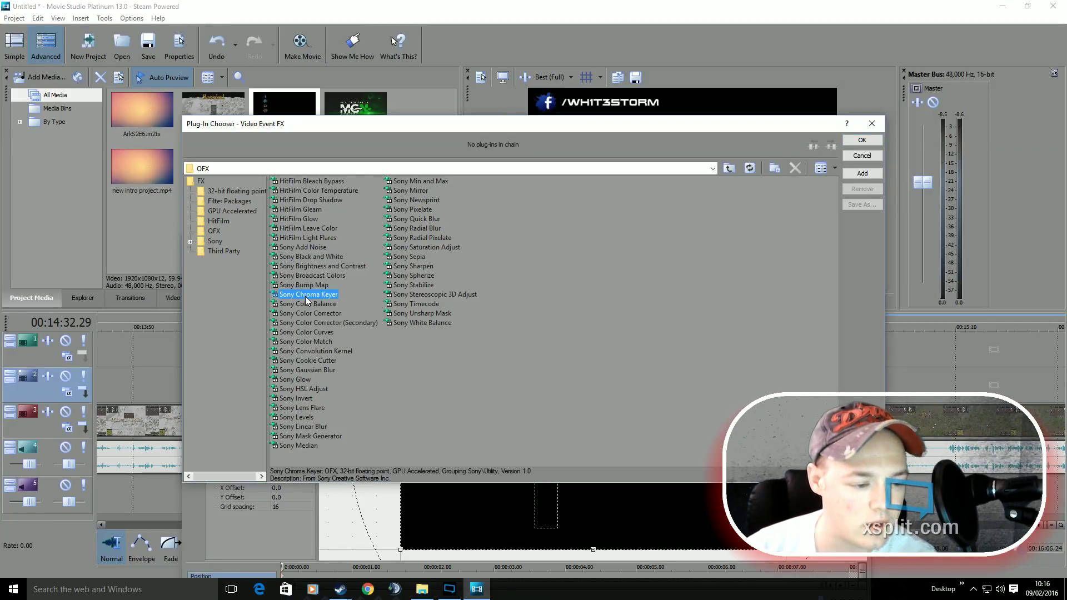
{"action": "left_click", "coordinate": [853, 143]}
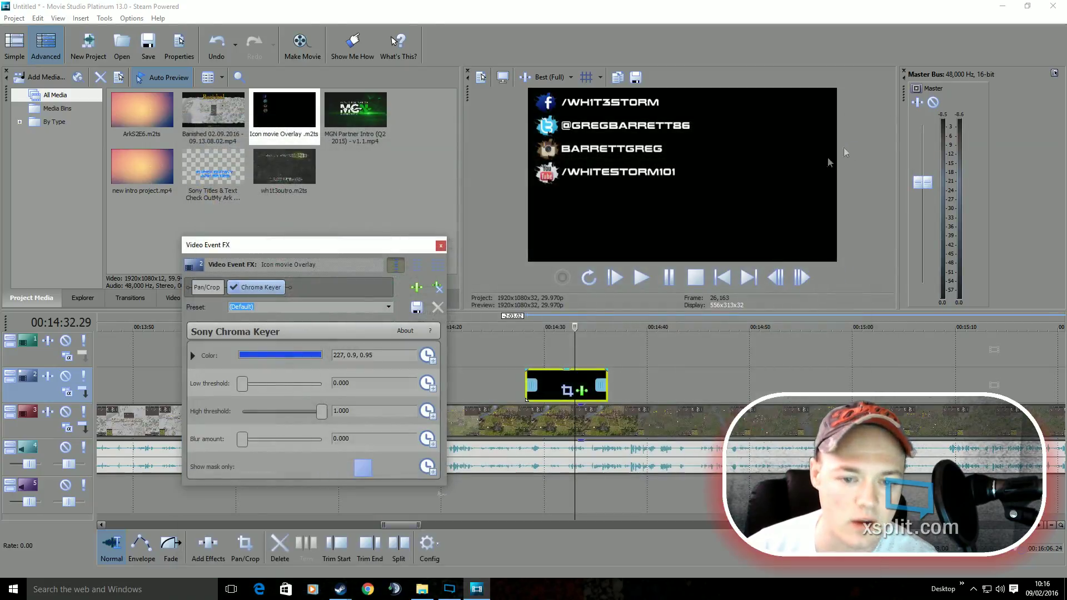
Step: Set the Chroma Keyer colour to the overlay's black background by sampling it from the preview, and close the effect settings
{"action": "left_click", "coordinate": [309, 356]}
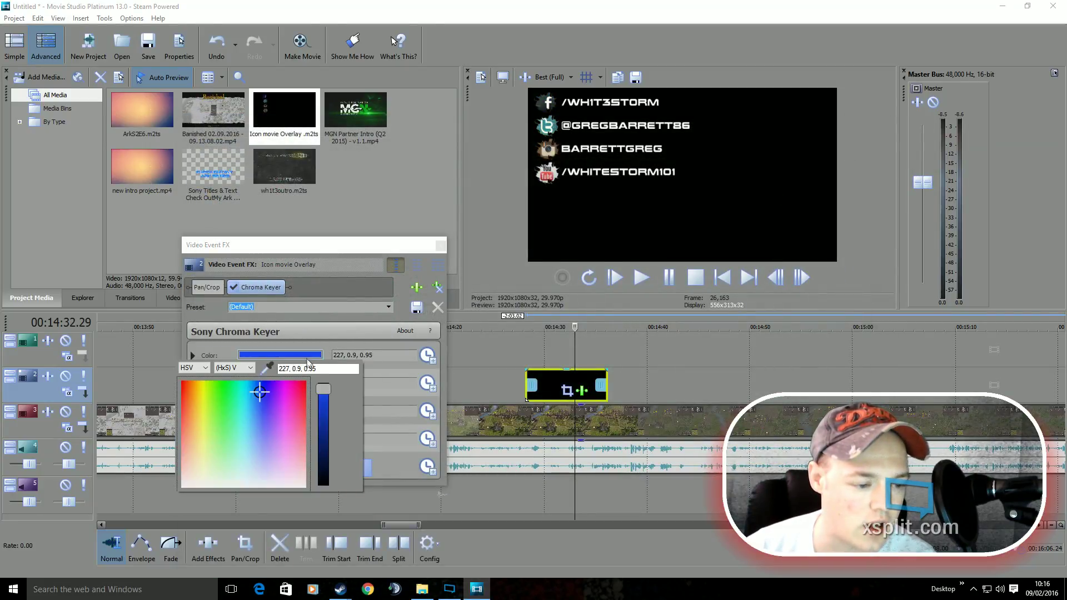
{"action": "left_click", "coordinate": [267, 370]}
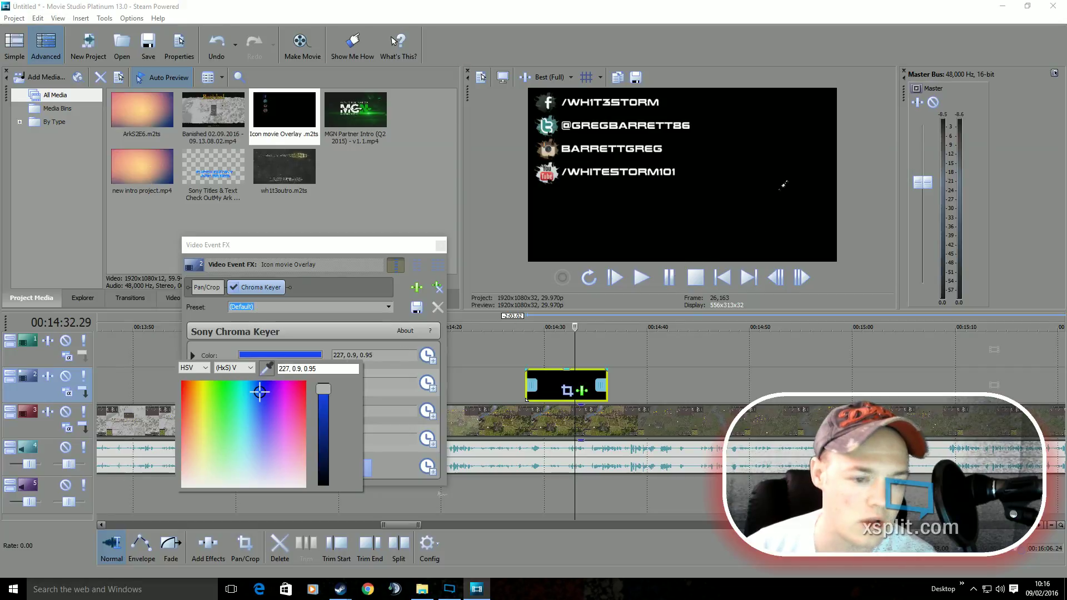
{"action": "left_click", "coordinate": [780, 188]}
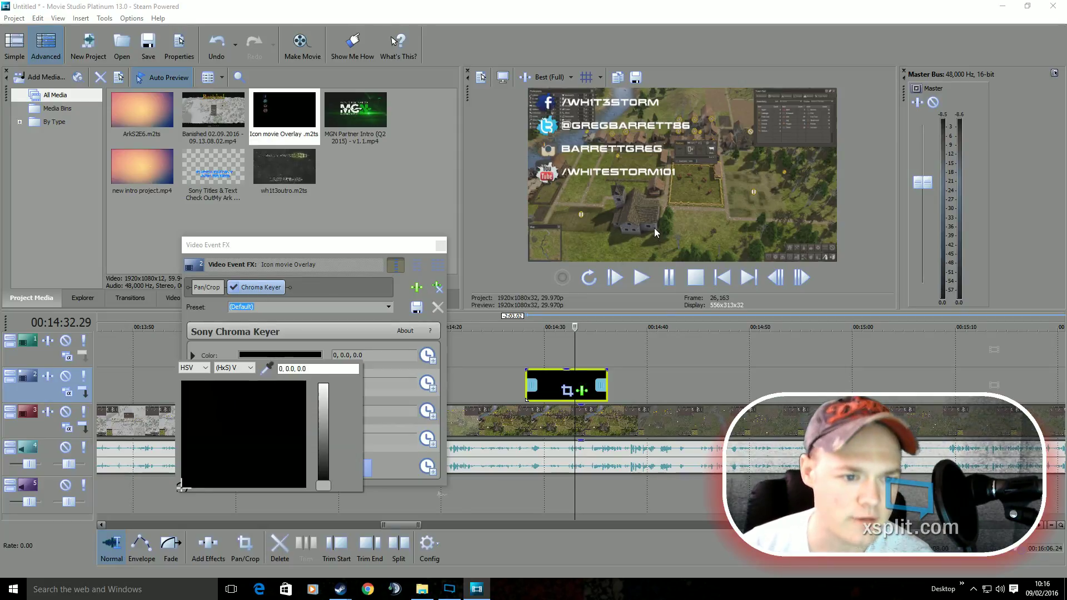
{"action": "left_click", "coordinate": [446, 249]}
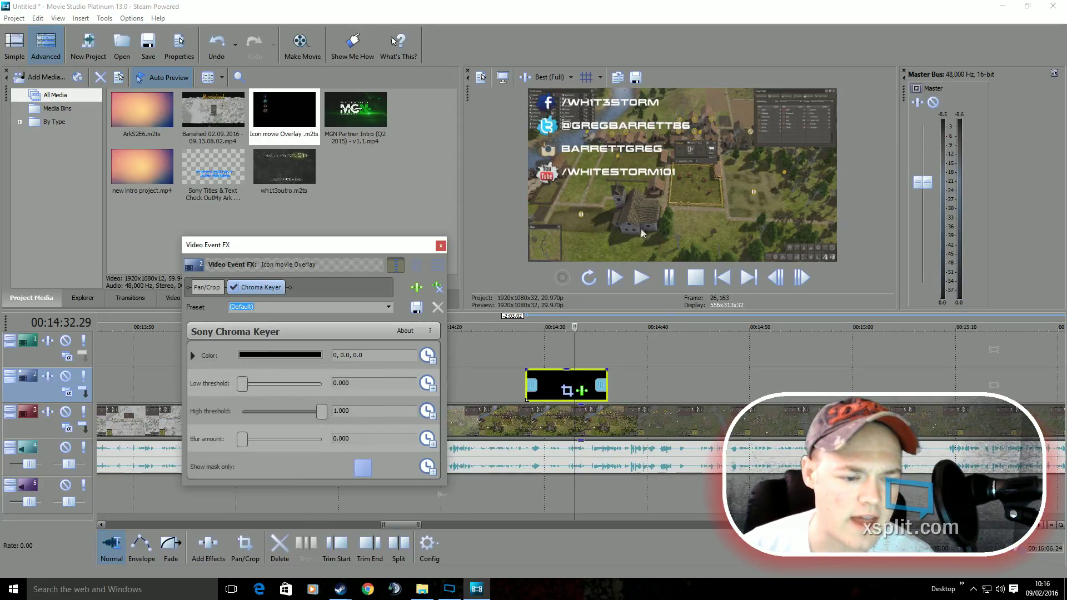
{"action": "left_click", "coordinate": [440, 247]}
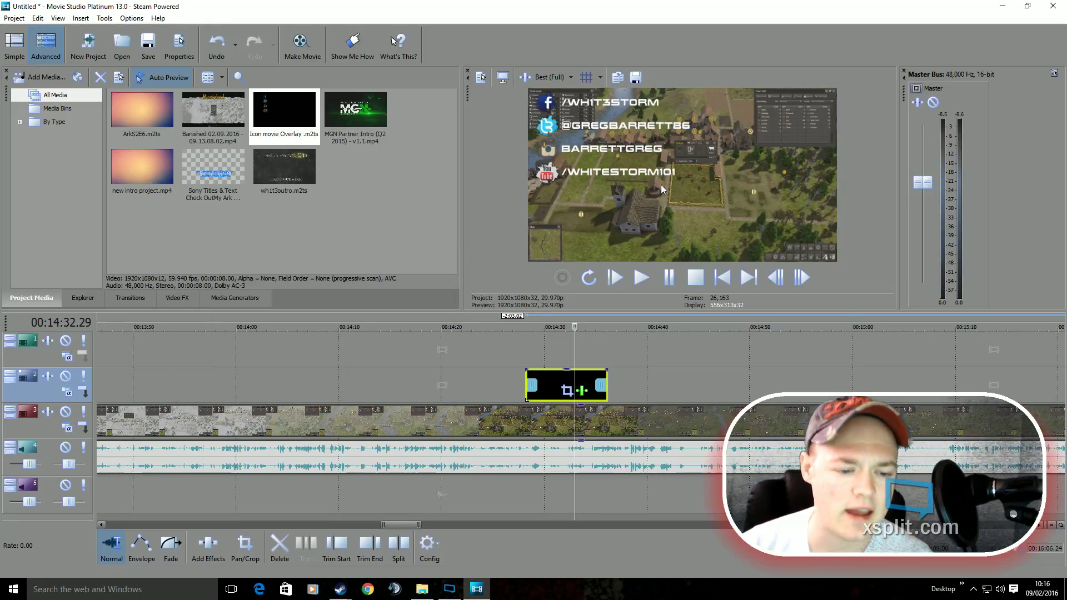
Step: Move the icon overlay along the second video track to the end of the gameplay and copy it
{"action": "scroll", "coordinate": [588, 369], "scroll_direction": "down", "scroll_amount": 4}
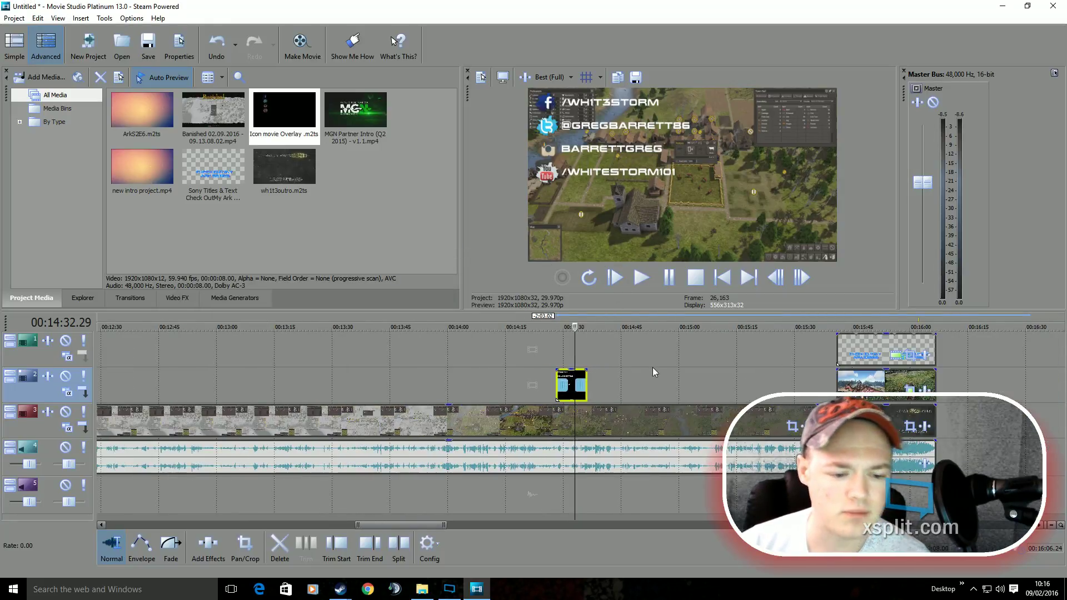
{"action": "left_click_drag", "start_coordinate": [568, 376], "coordinate": [787, 382]}
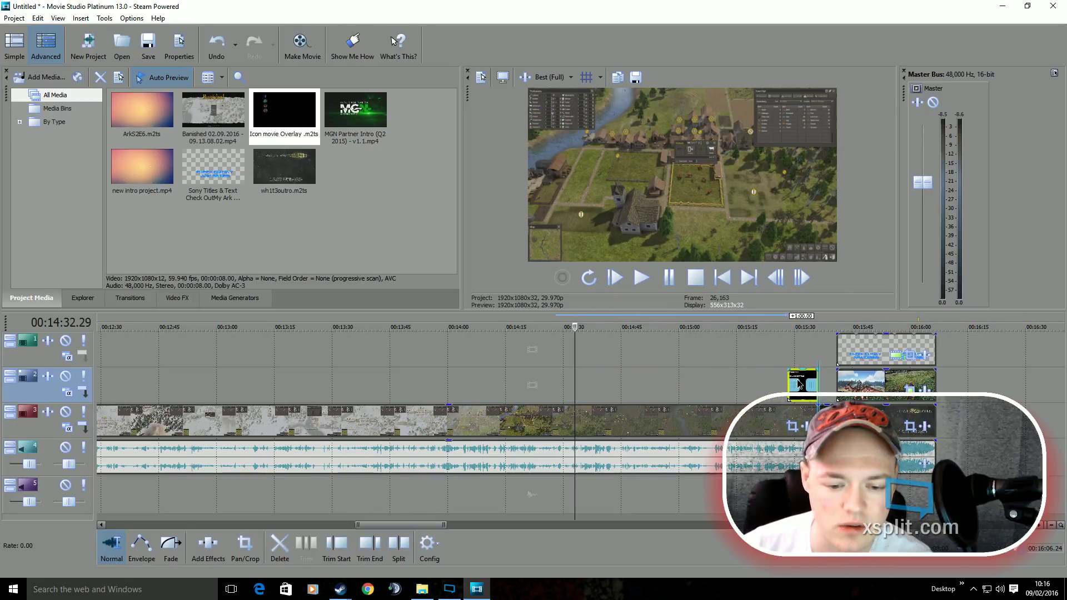
{"action": "right_click", "coordinate": [804, 377]}
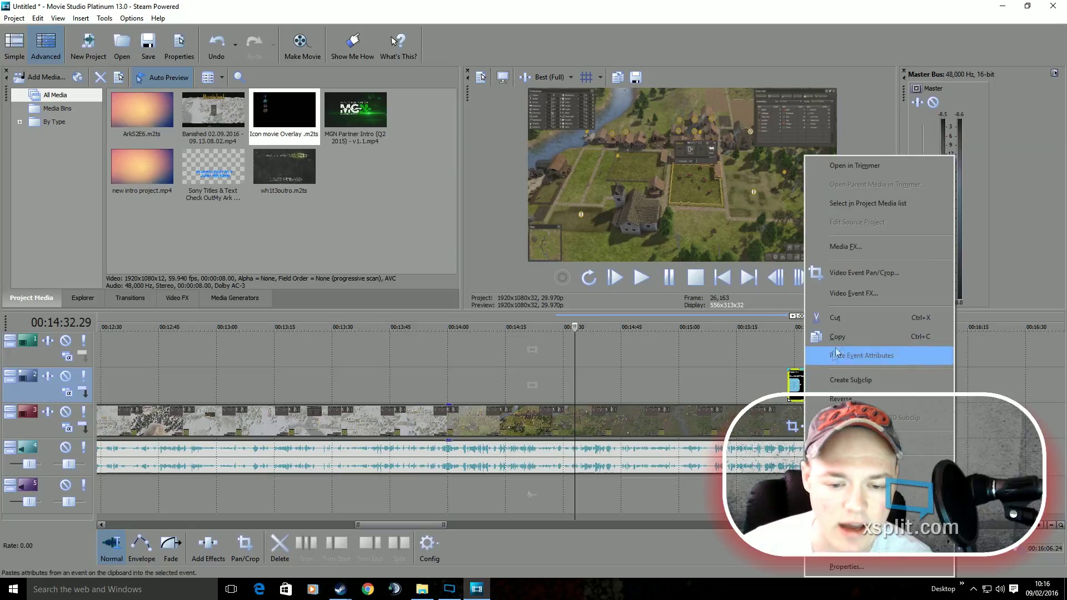
{"action": "left_click", "coordinate": [859, 335]}
Step: Paste the copied icon overlay near the video's beginning and place it on the second video track where the gameplay starts
{"action": "scroll", "coordinate": [278, 373], "scroll_direction": "down", "scroll_amount": 4}
{"action": "scroll", "coordinate": [278, 373], "scroll_direction": "down", "scroll_amount": 5}
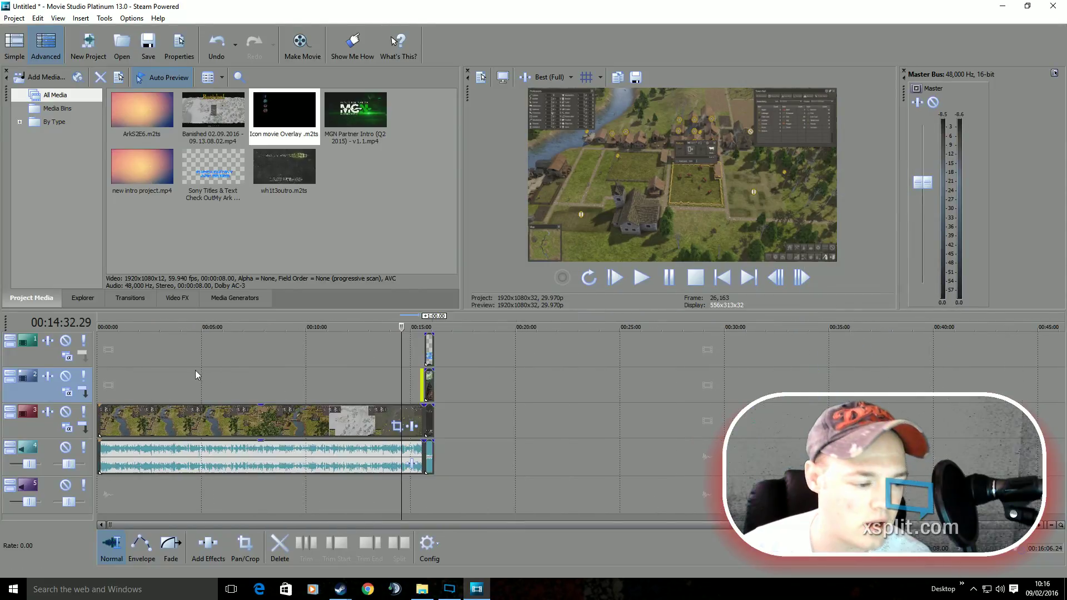
{"action": "left_click", "coordinate": [111, 360]}
{"action": "scroll", "coordinate": [111, 356], "scroll_direction": "up", "scroll_amount": 5}
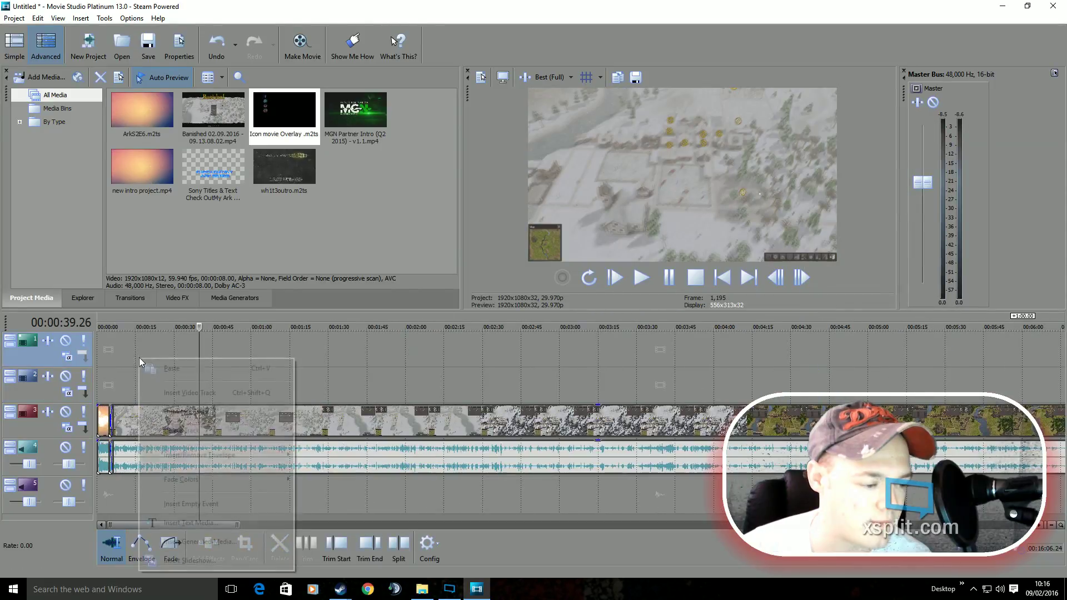
{"action": "right_click", "coordinate": [139, 358]}
{"action": "left_click", "coordinate": [176, 368]}
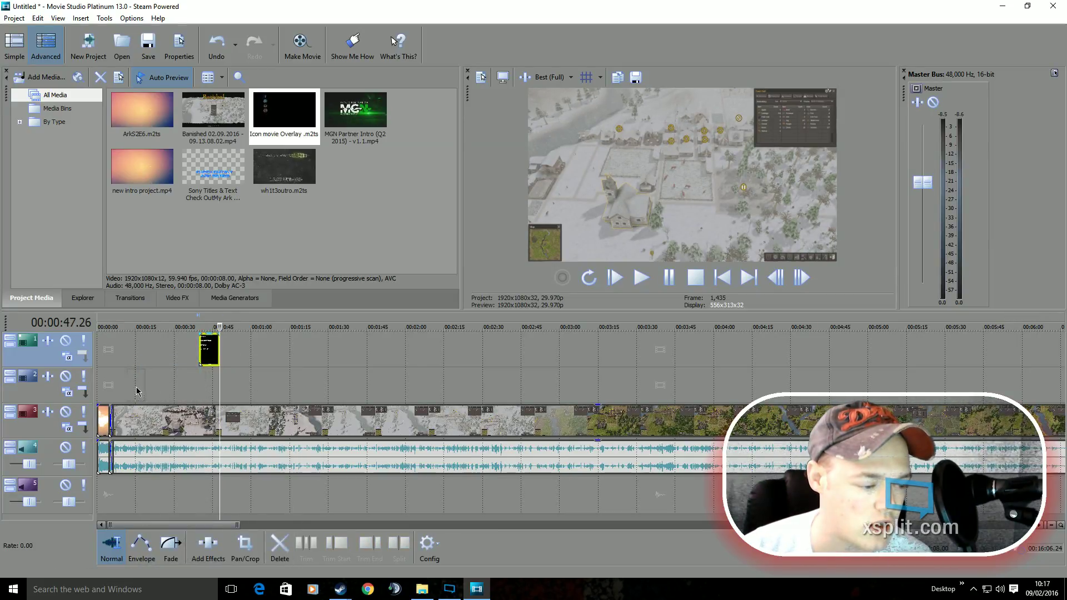
{"action": "left_click_drag", "start_coordinate": [209, 350], "coordinate": [123, 385]}
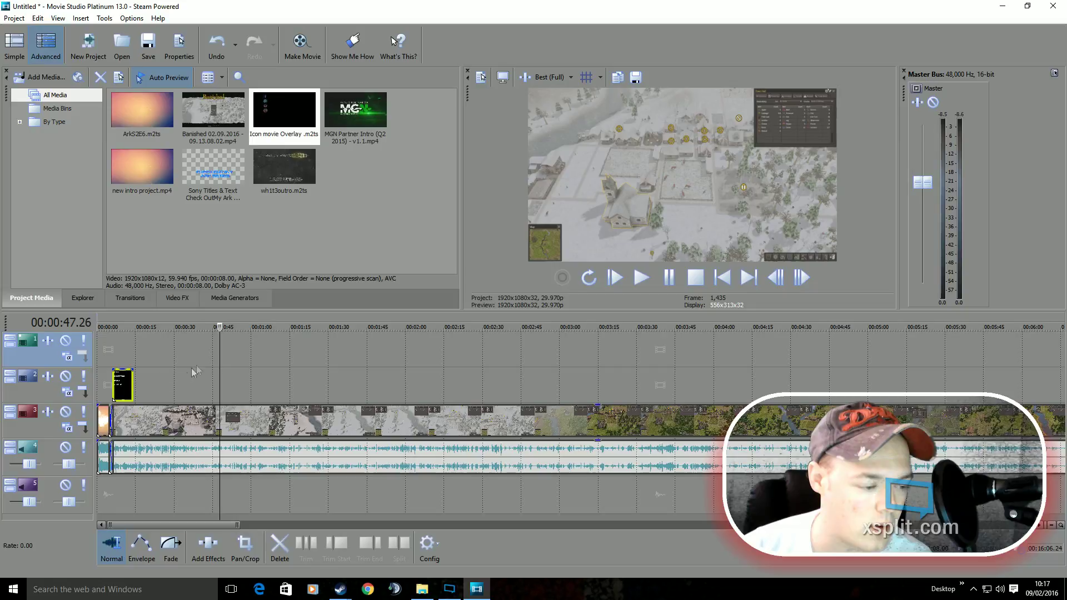
Step: Play the video from the start to check the opening icon overlay, pause, and show the whole timeline
{"action": "left_click", "coordinate": [615, 277]}
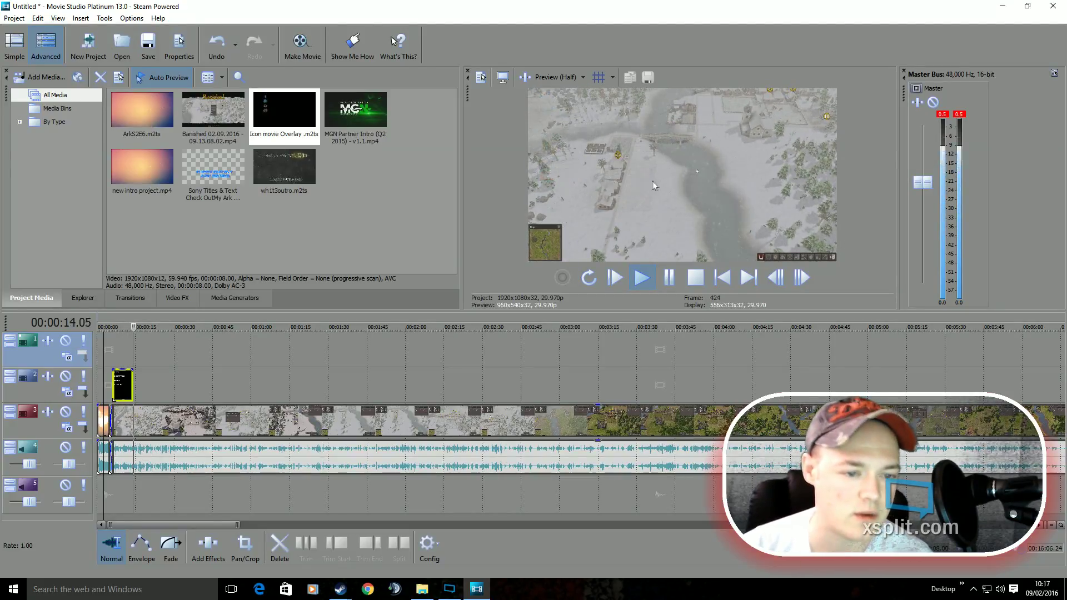
{"action": "left_click", "coordinate": [670, 277]}
{"action": "scroll", "coordinate": [495, 400], "scroll_direction": "down", "scroll_amount": 3}
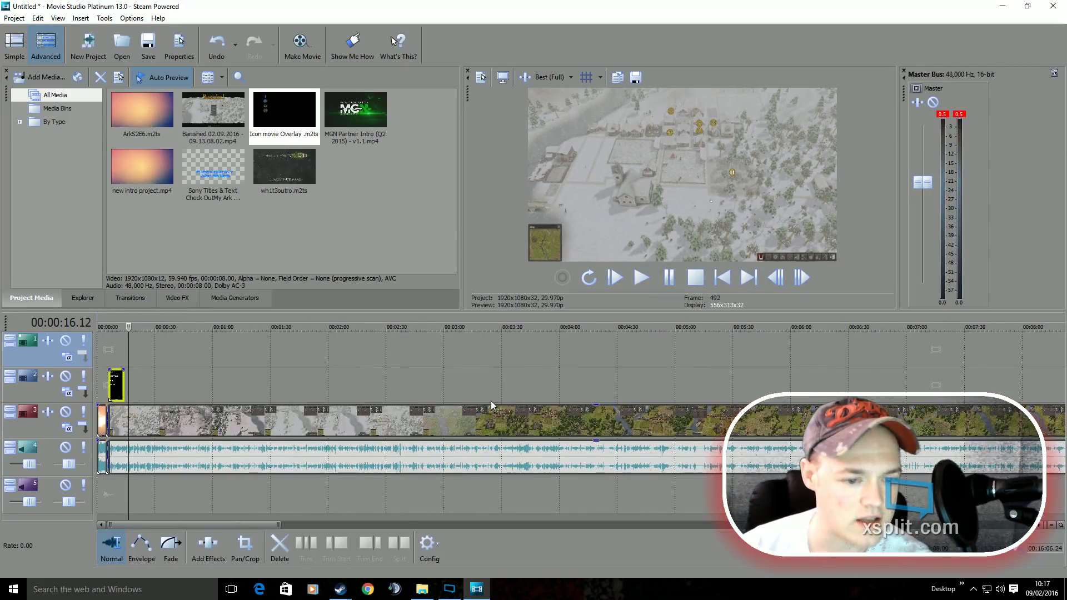
{"action": "scroll", "coordinate": [505, 395], "scroll_direction": "down", "scroll_amount": 2}
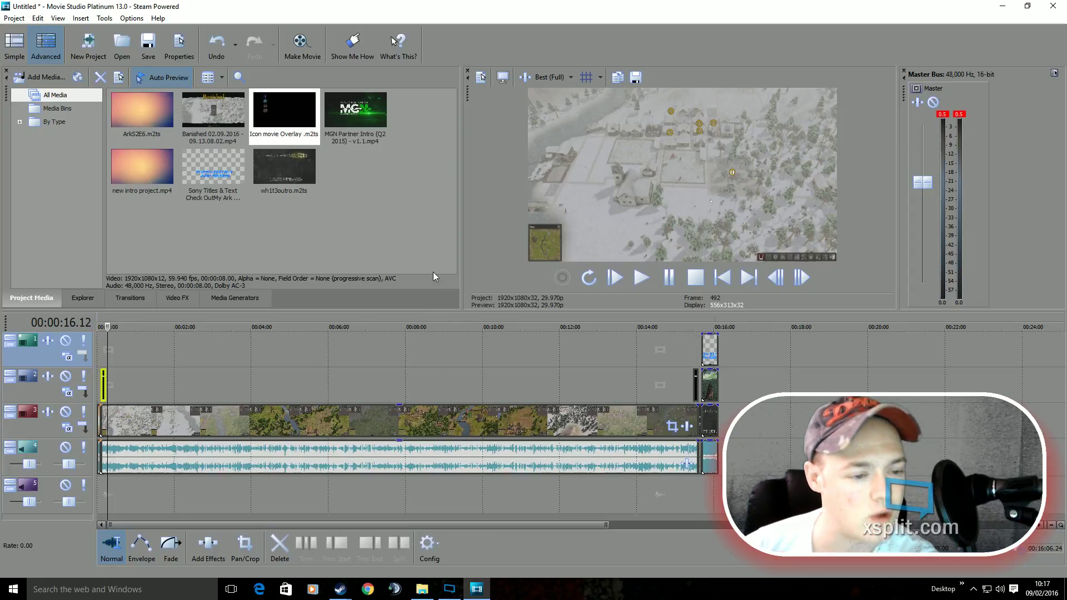
Step: Start Make Movie, choose saving to the hard drive, and open the advanced options
{"action": "left_click", "coordinate": [304, 44]}
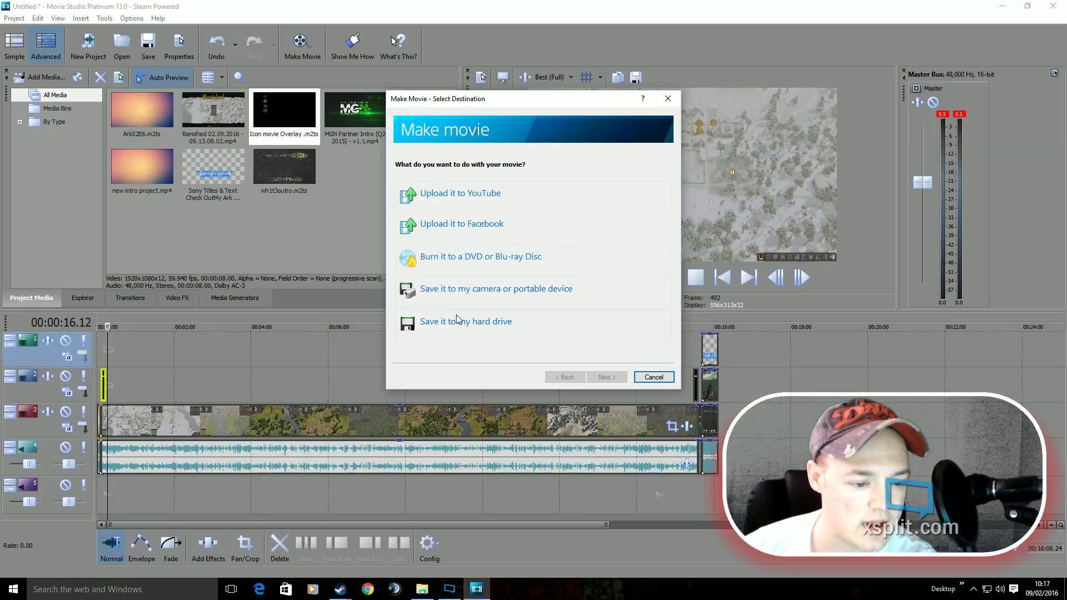
{"action": "left_click", "coordinate": [464, 321]}
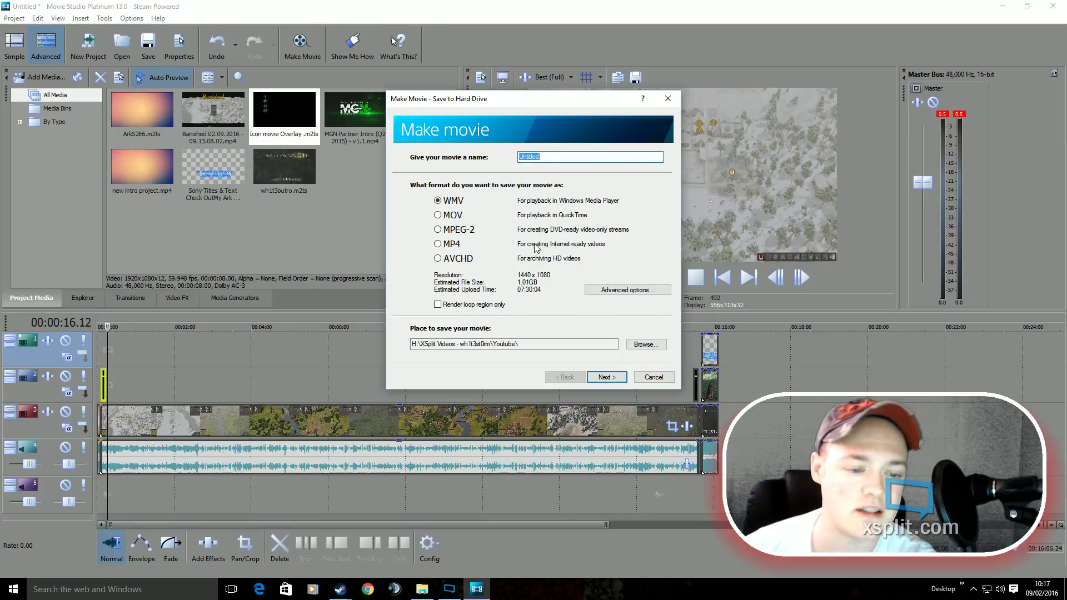
{"action": "left_click", "coordinate": [620, 290]}
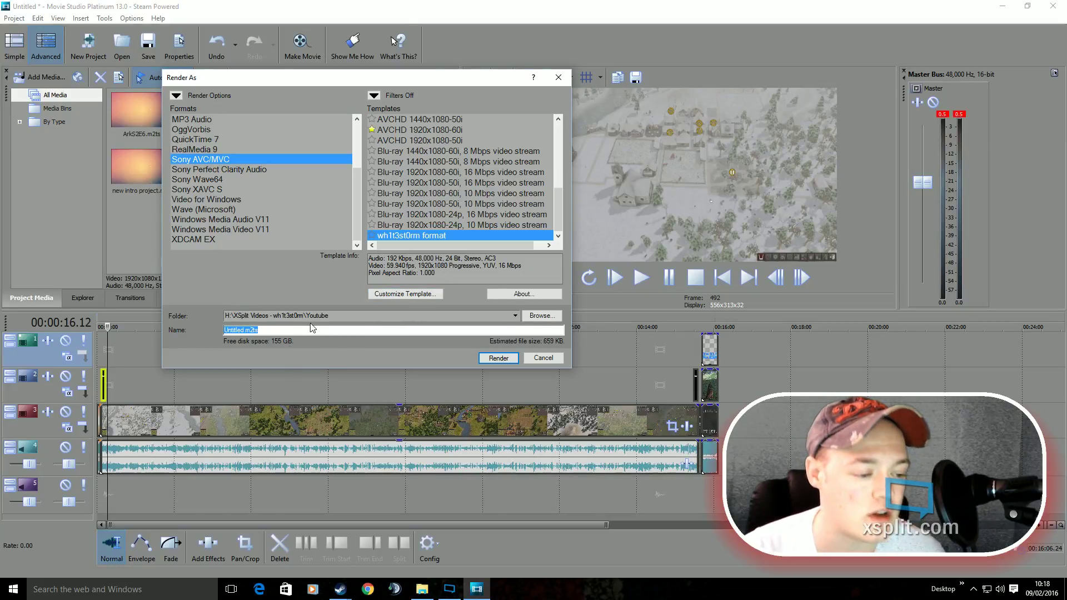
Step: Name the output file BanishedE7.m2ts and render it with the Sony AVC/MVC template wh1t3st0rm format
{"action": "left_click", "coordinate": [245, 332]}
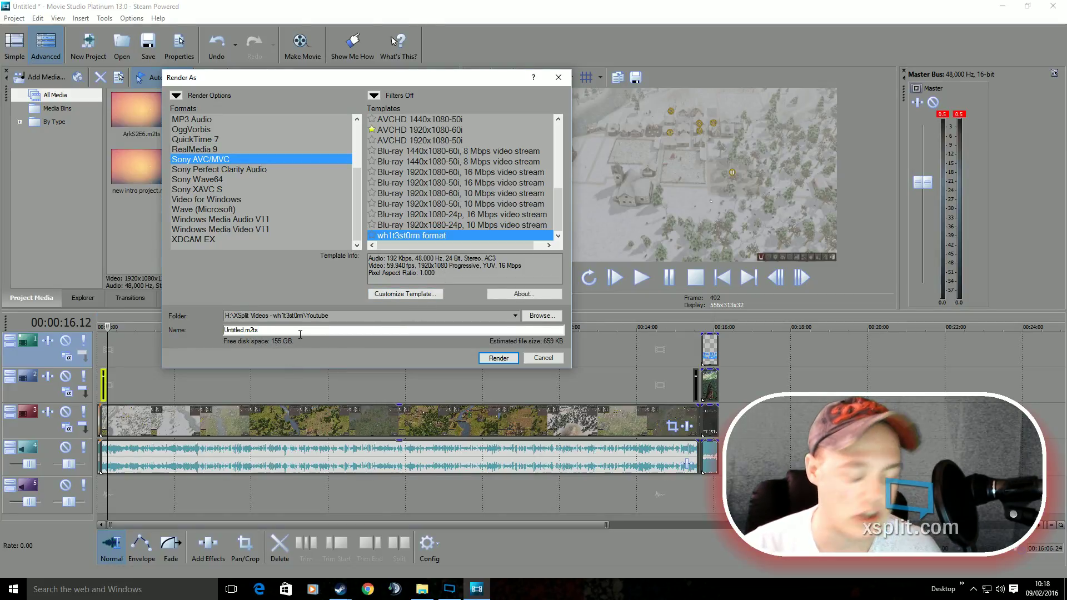
{"action": "key", "text": "BackSpace"}
{"action": "key", "text": "BackSpace"}
{"action": "key", "text": "BackSpace"}
{"action": "key", "text": "BackSpace"}
{"action": "key", "text": "BackSpace"}
{"action": "key", "text": "BackSpace"}
{"action": "key", "text": "BackSpace"}
{"action": "key", "text": "BackSpace"}
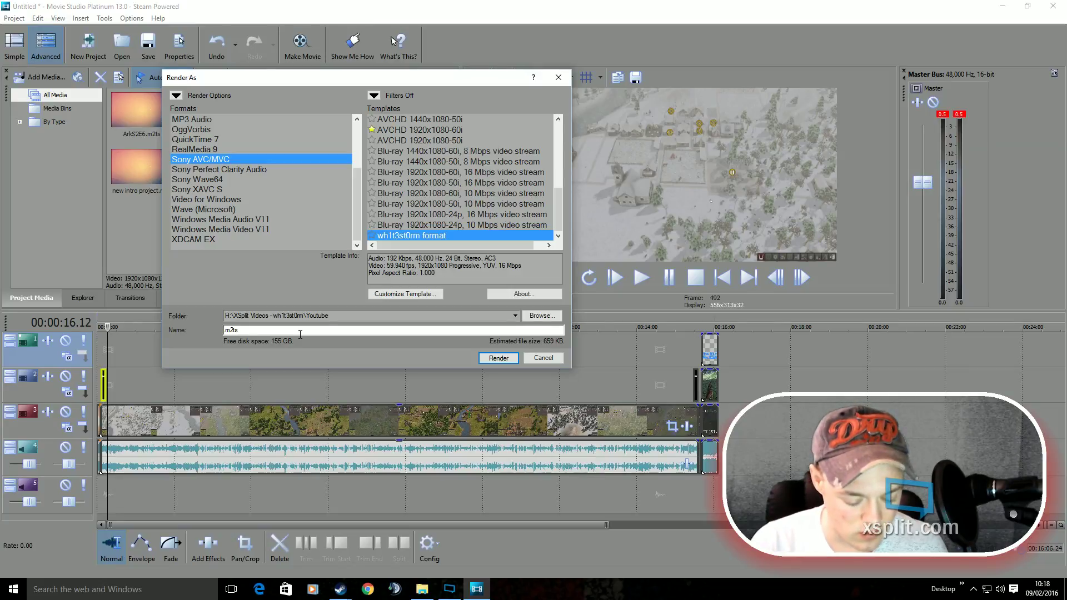
{"action": "type", "text": "Banished"}
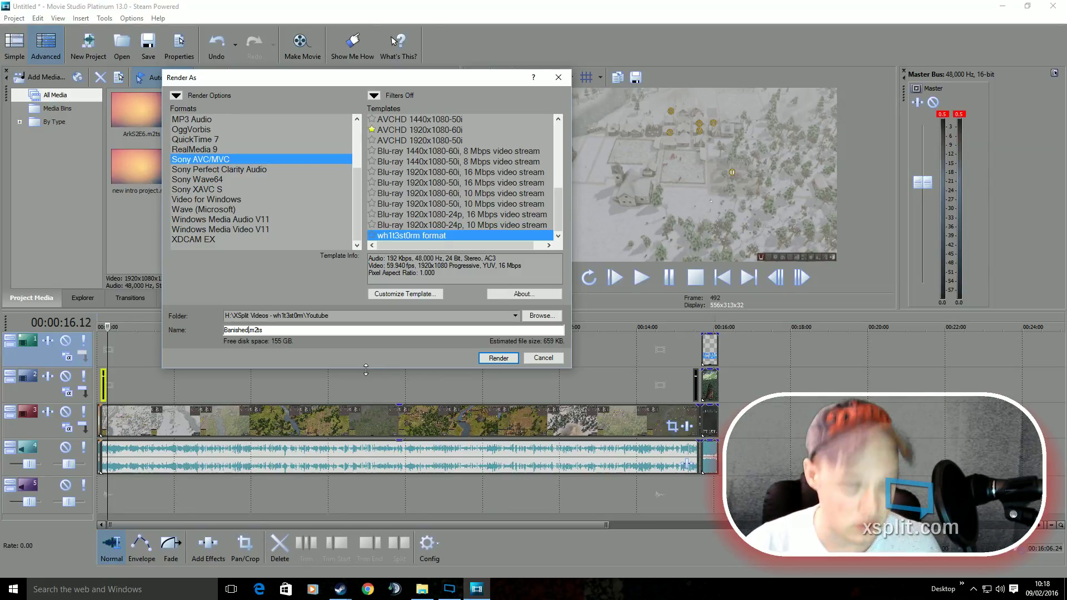
{"action": "type", "text": "E7"}
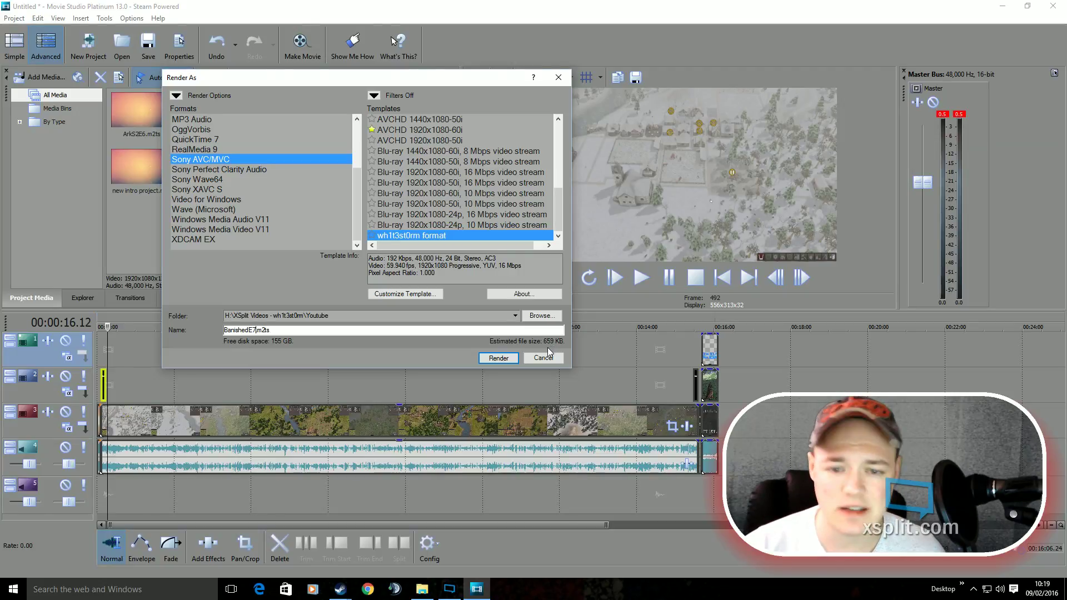
{"action": "left_click", "coordinate": [492, 358]}
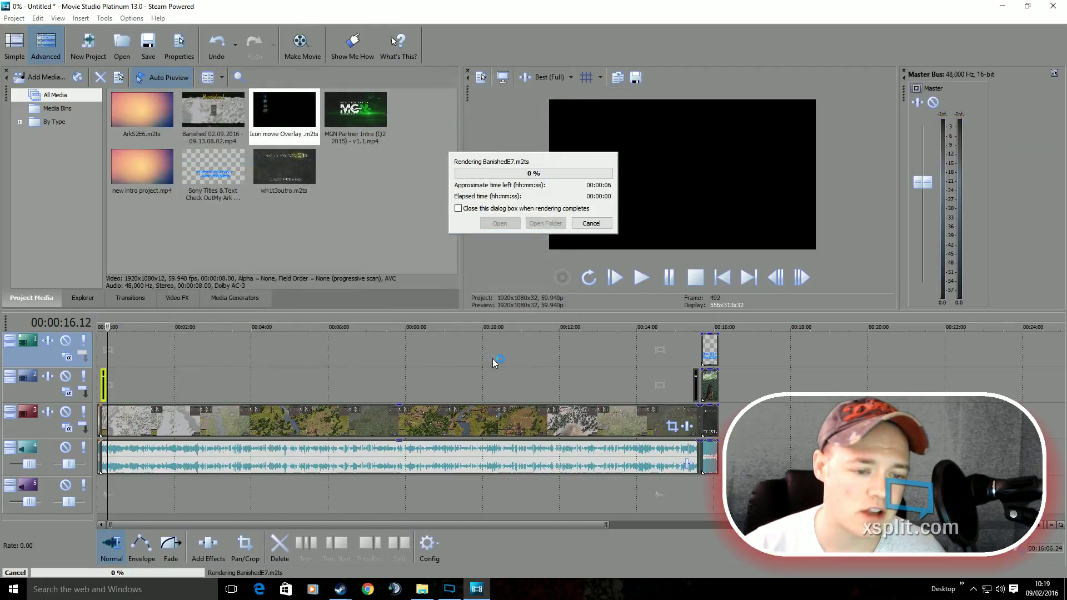